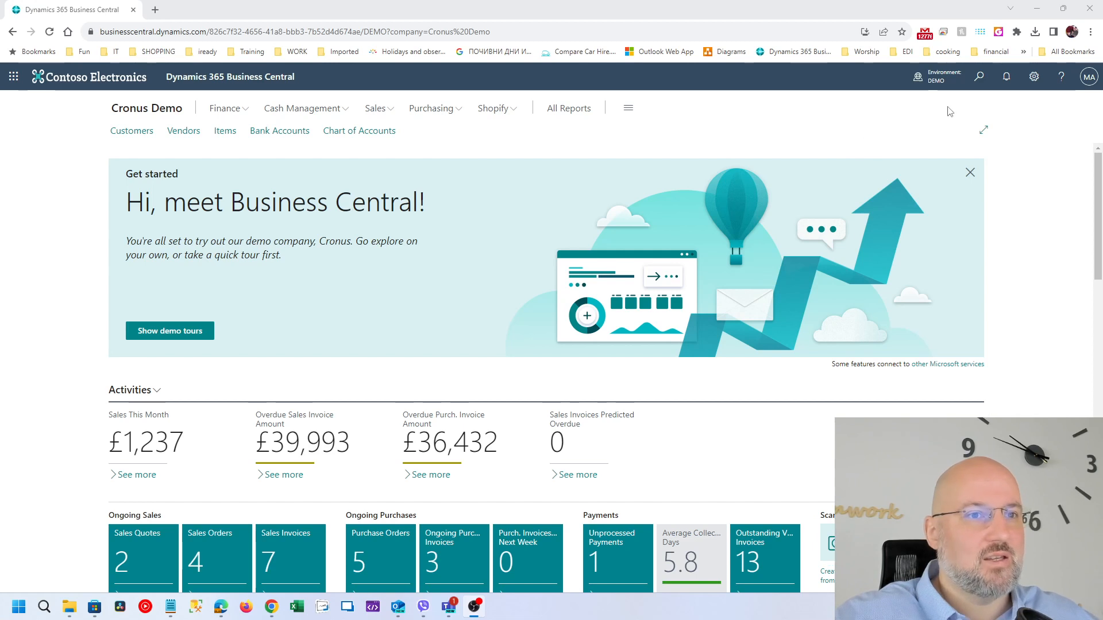
Start personalising the Business Manager home page and open the list of fields that can be added
{"action": "left_click", "coordinate": [1035, 77]}
{"action": "left_click", "coordinate": [967, 159]}
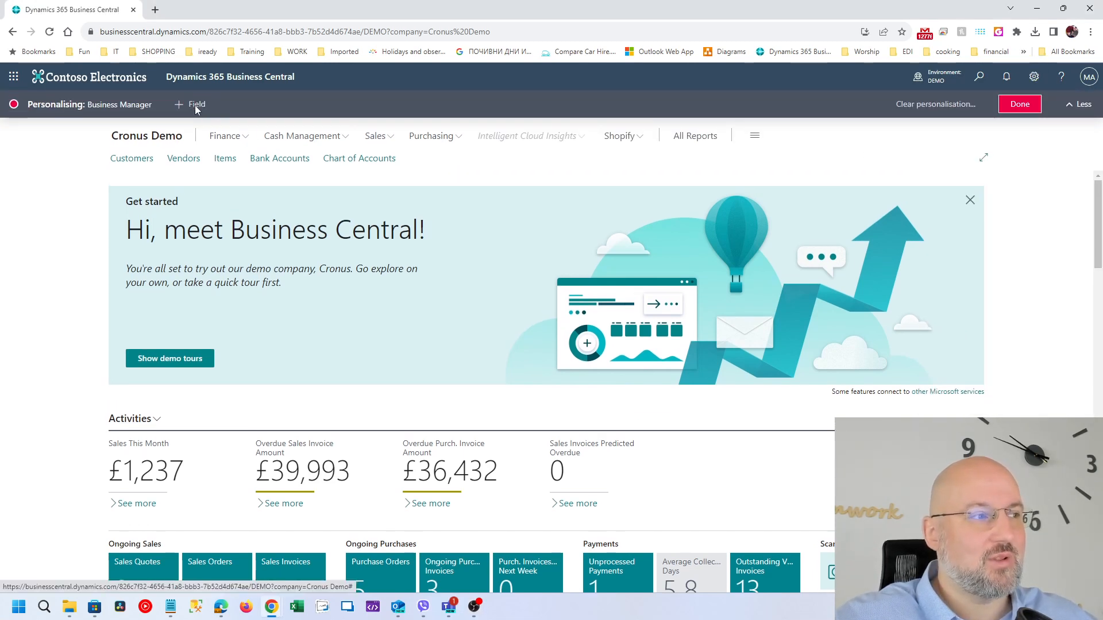
{"action": "left_click", "coordinate": [195, 105]}
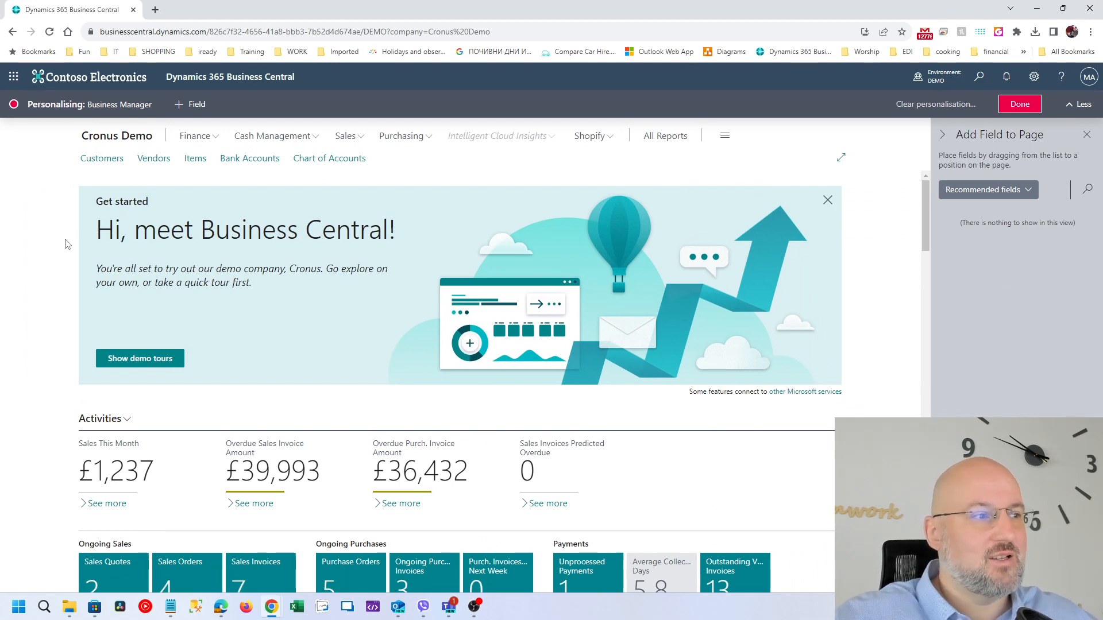
Open the Customers list from within personalisation mode and dismiss its introductory tip
{"action": "left_click", "coordinate": [112, 160]}
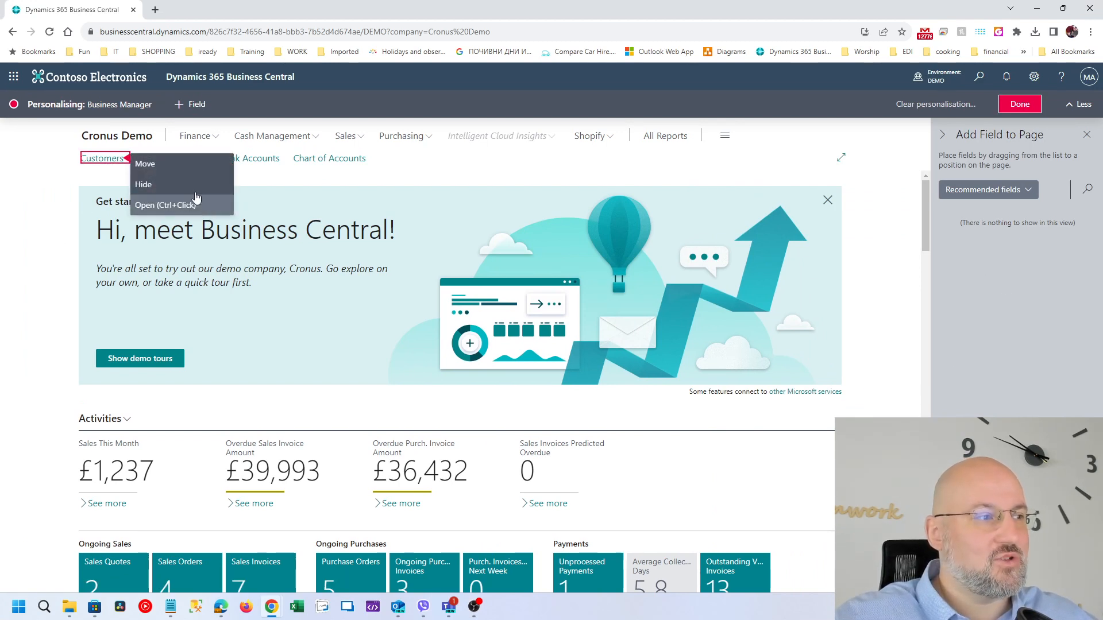
{"action": "left_click", "coordinate": [167, 206]}
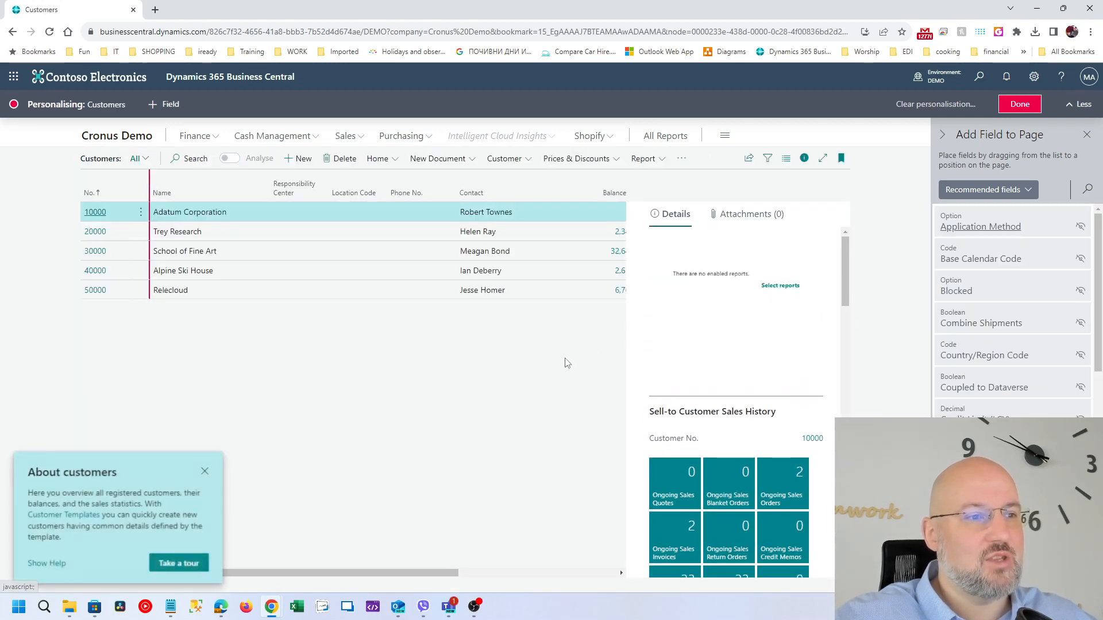
{"action": "left_click", "coordinate": [204, 470]}
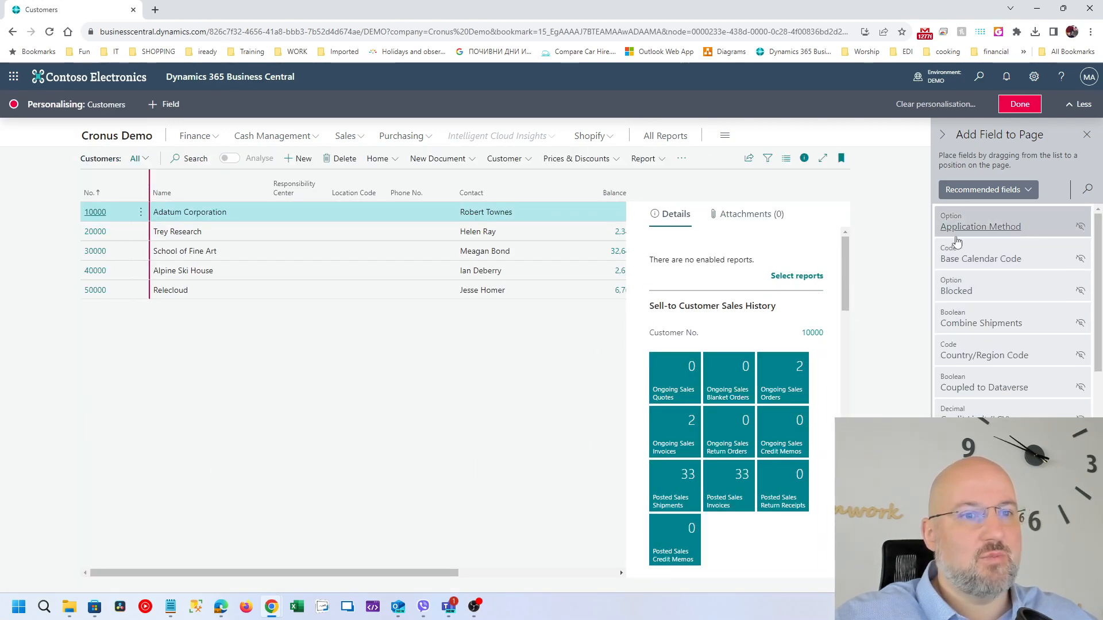
Look through the recommended fields for the Customers list and hide the details pane
{"action": "scroll", "coordinate": [1011, 310], "scroll_direction": "down", "scroll_amount": 4}
{"action": "scroll", "coordinate": [1011, 310], "scroll_direction": "down", "scroll_amount": 5}
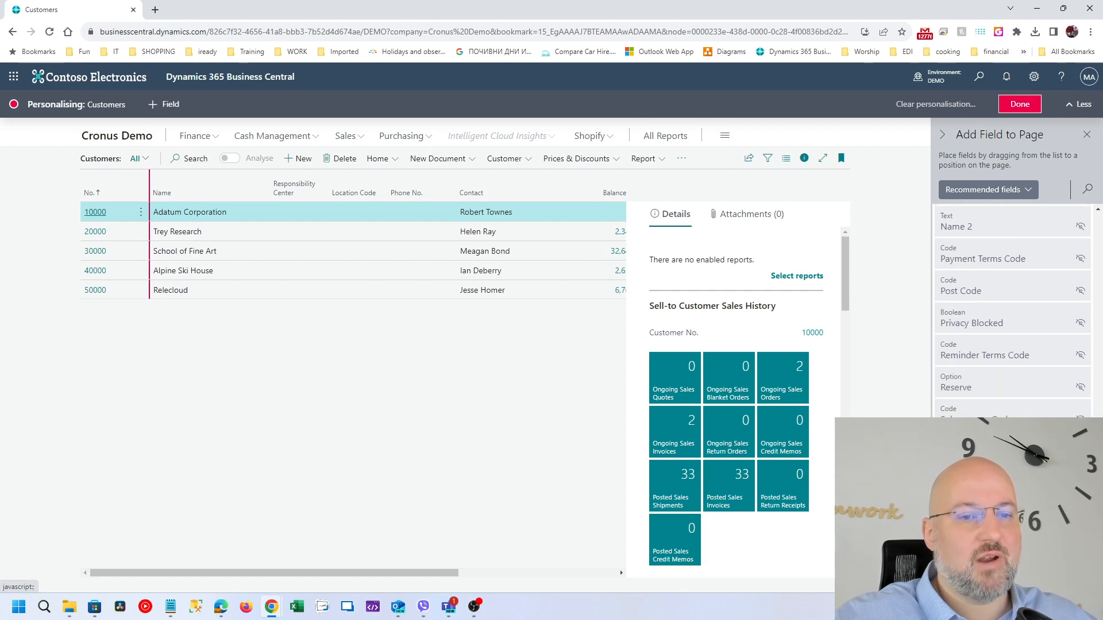
{"action": "scroll", "coordinate": [1011, 310], "scroll_direction": "up", "scroll_amount": 10}
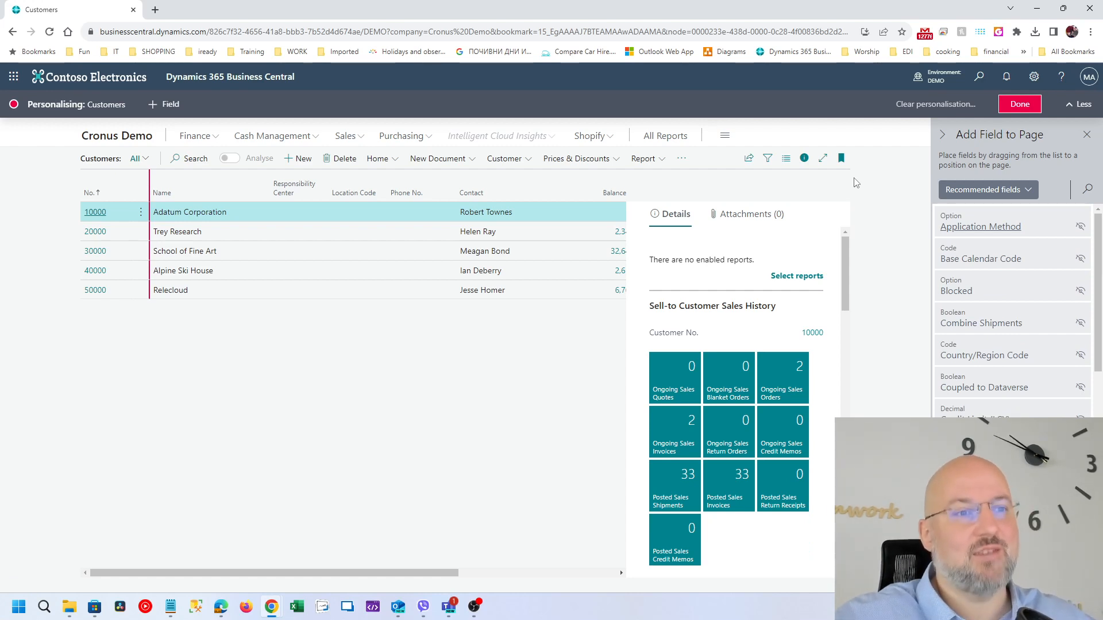
{"action": "left_click", "coordinate": [805, 159]}
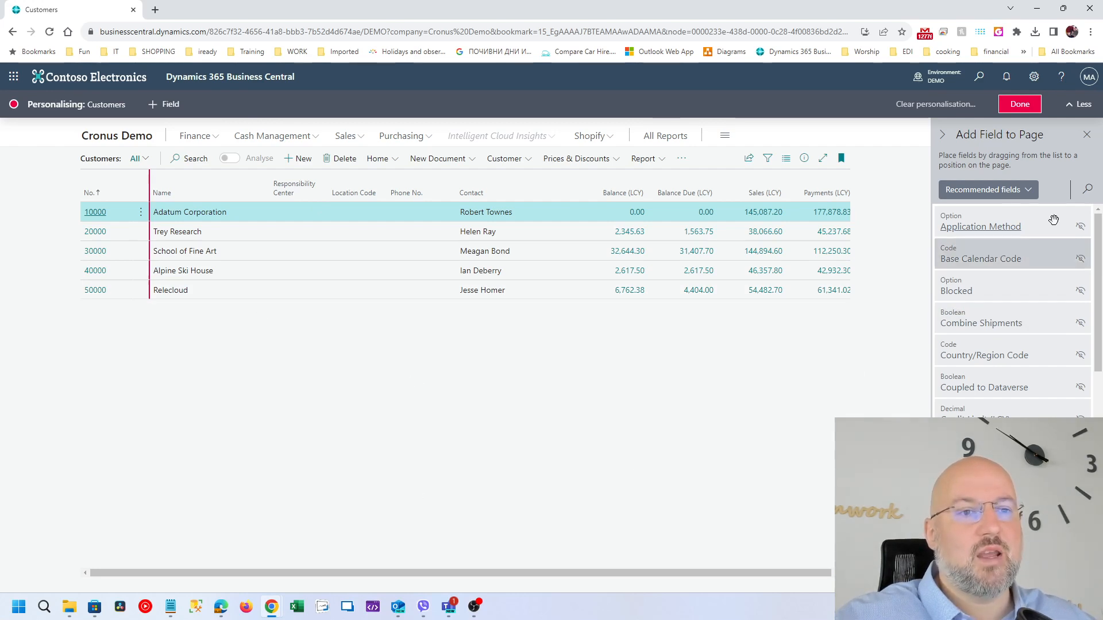
Review the filter choices for the addable fields, including the Advanced category, source and visibility options
{"action": "left_click", "coordinate": [1031, 194]}
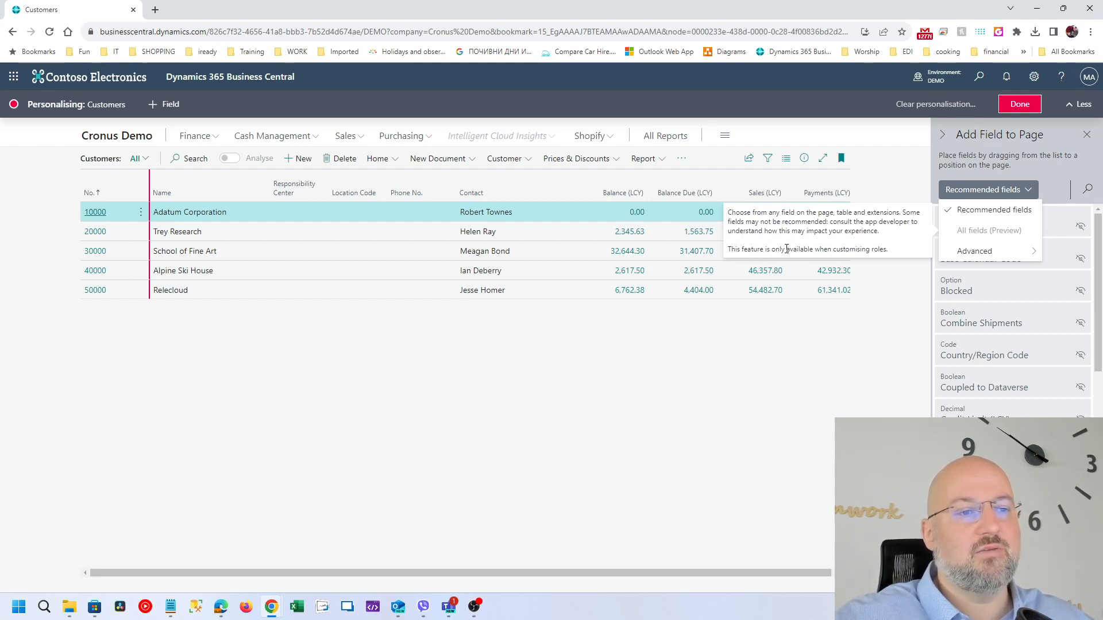
{"action": "left_click", "coordinate": [1014, 247]}
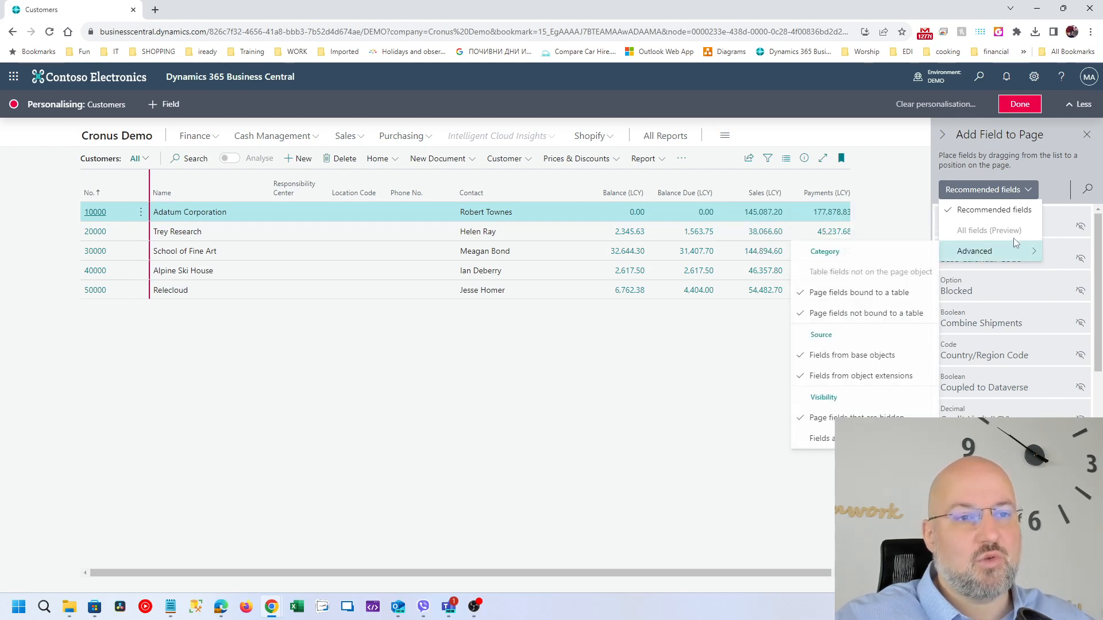
{"action": "left_click", "coordinate": [1032, 190]}
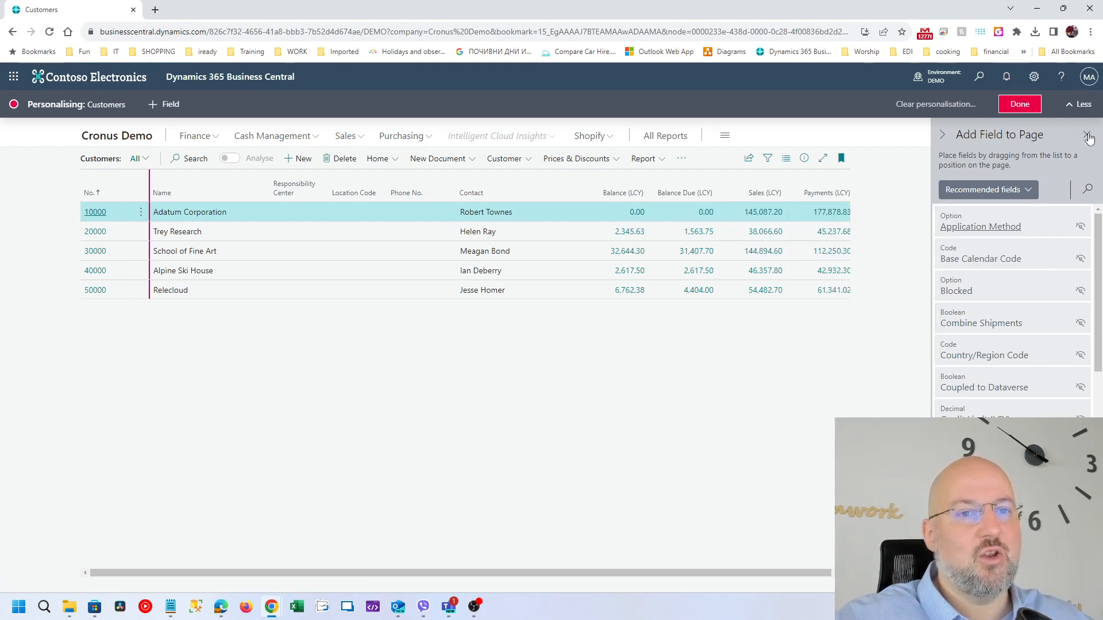
Finish personalising the Customers list and return to the Cronus Demo home page
{"action": "left_click", "coordinate": [1087, 135]}
{"action": "left_click", "coordinate": [1020, 105]}
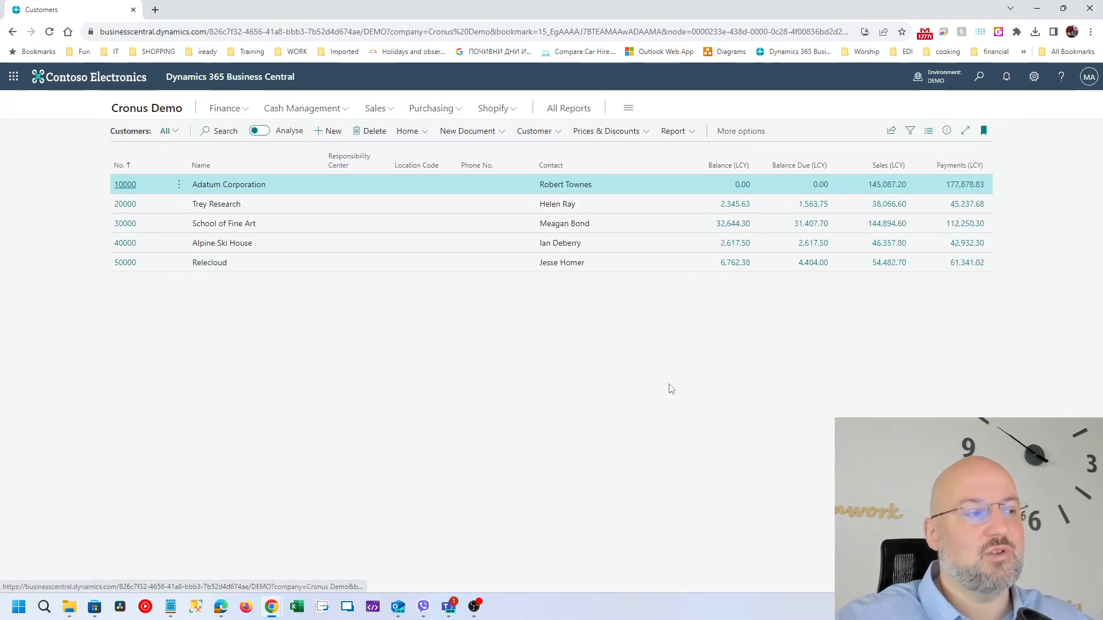
{"action": "left_click", "coordinate": [154, 109]}
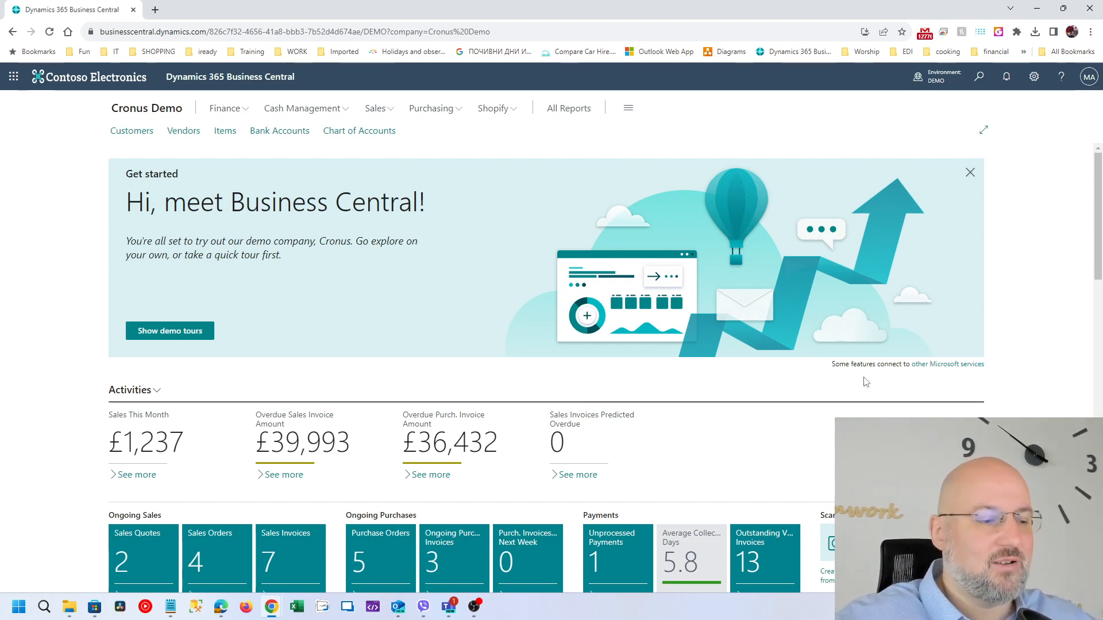
Search for "roles" and open the Profiles (Roles) list
{"action": "left_click", "coordinate": [980, 78]}
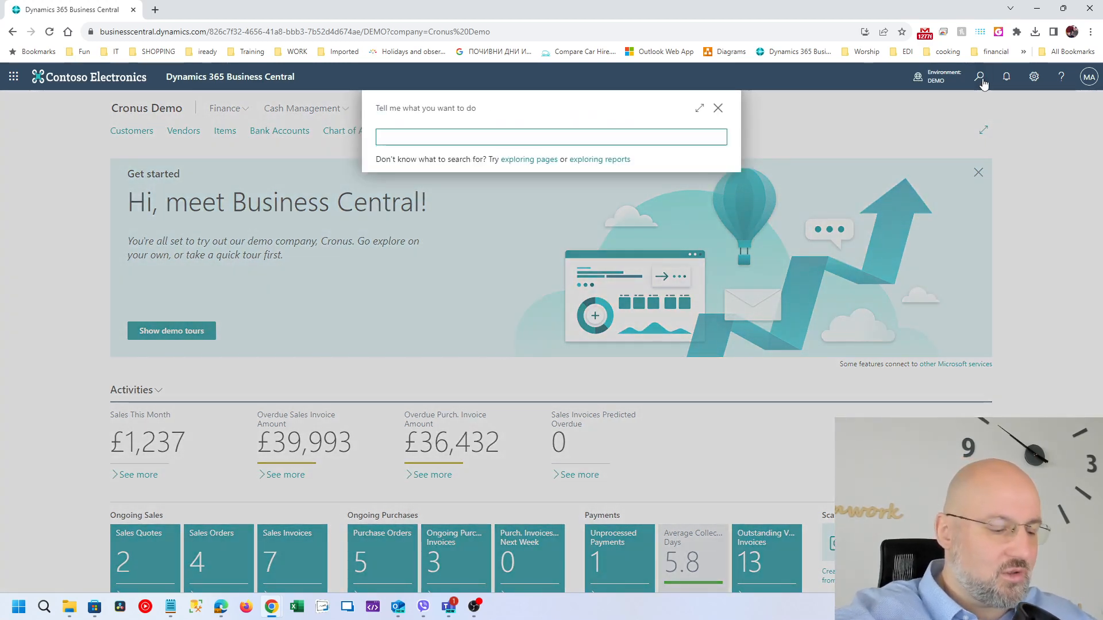
{"action": "type", "text": "roles"}
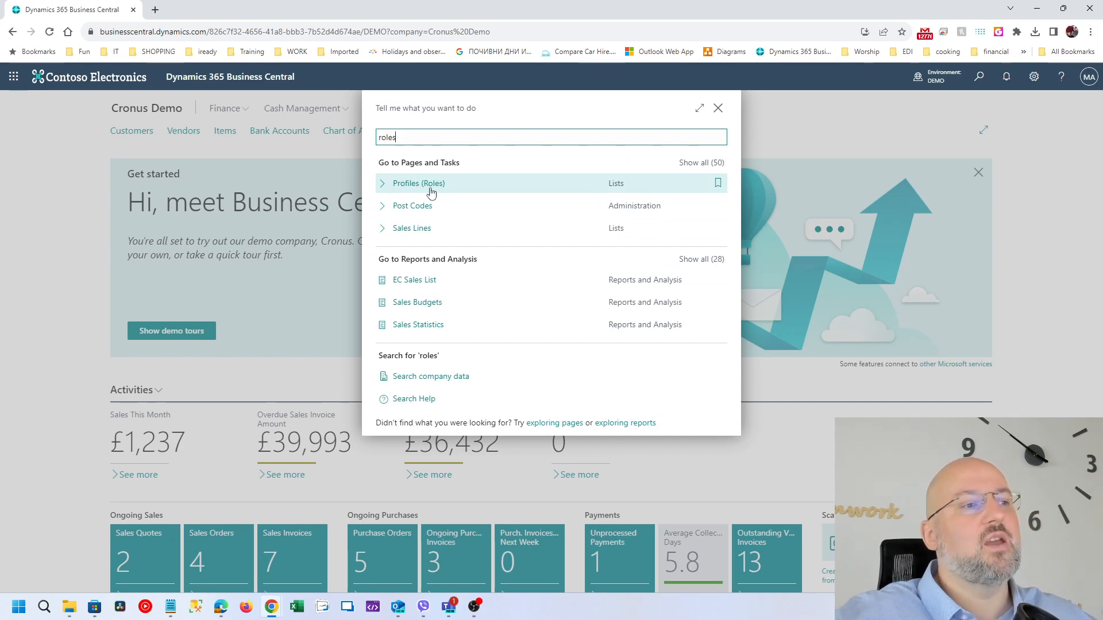
{"action": "left_click", "coordinate": [431, 193]}
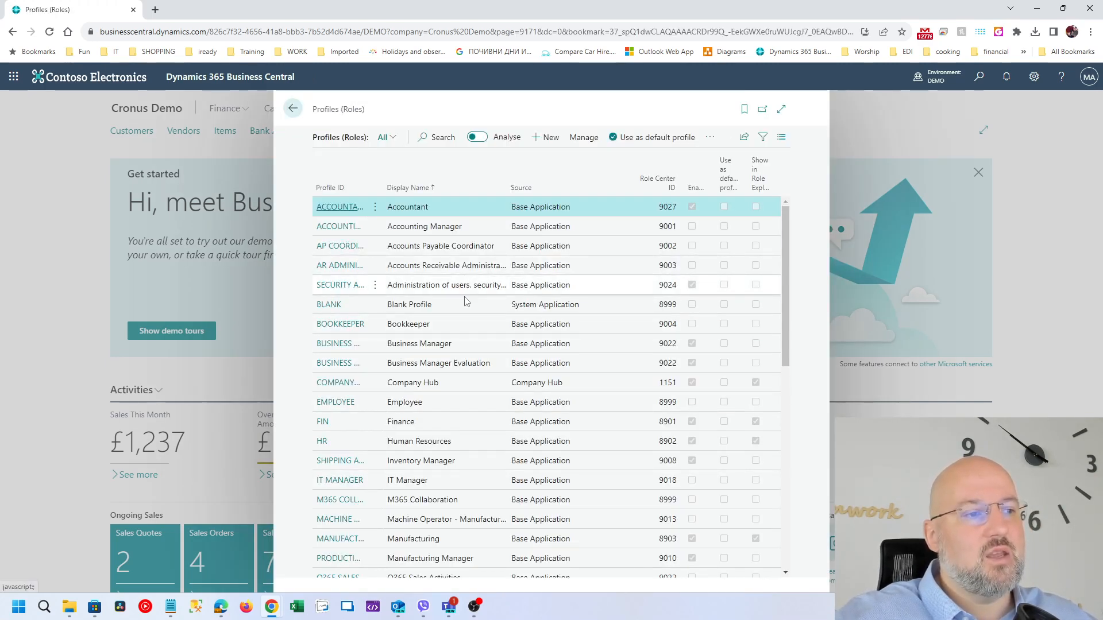
{"action": "scroll", "coordinate": [466, 301], "scroll_direction": "down", "scroll_amount": 8}
{"action": "scroll", "coordinate": [468, 345], "scroll_direction": "up", "scroll_amount": 8}
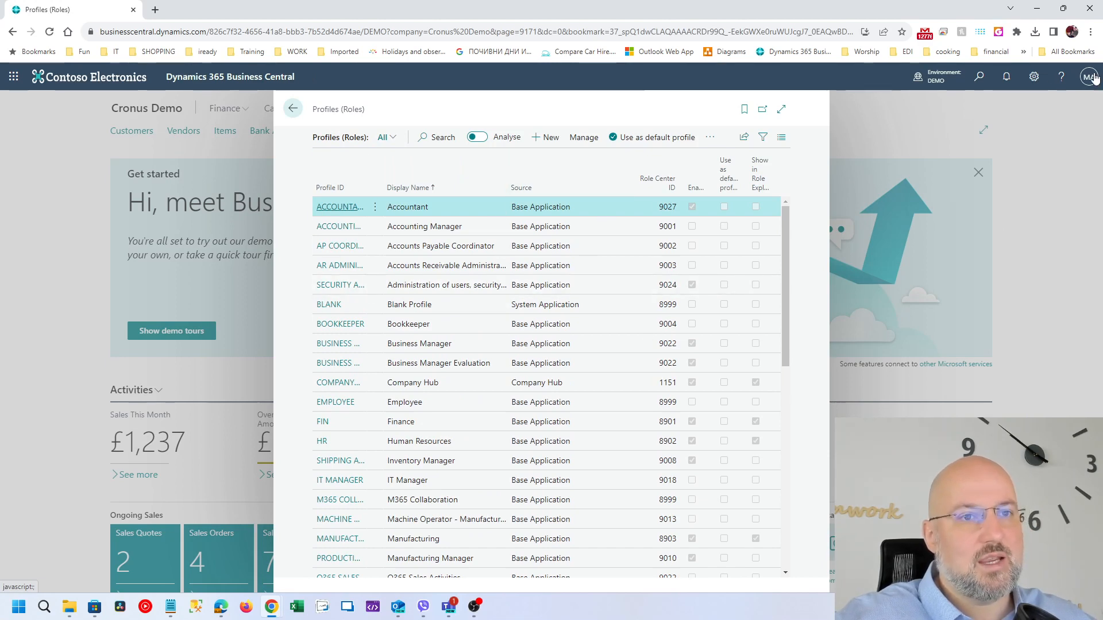
View the roles available for selection in My Settings and close the dialogs without changing the role
{"action": "left_click", "coordinate": [1034, 77]}
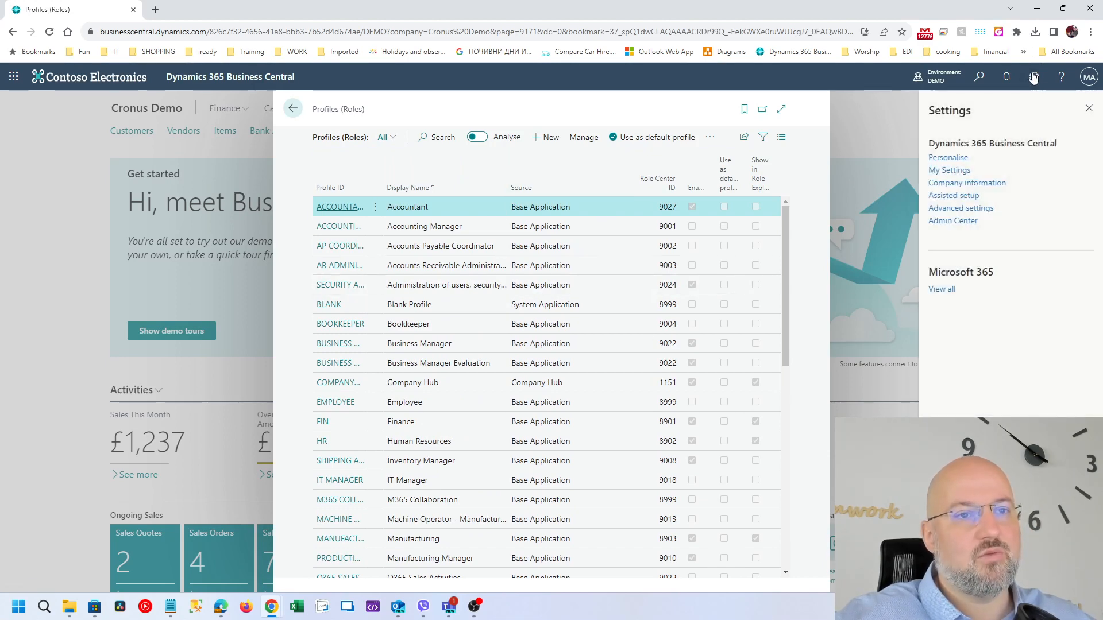
{"action": "left_click", "coordinate": [957, 174]}
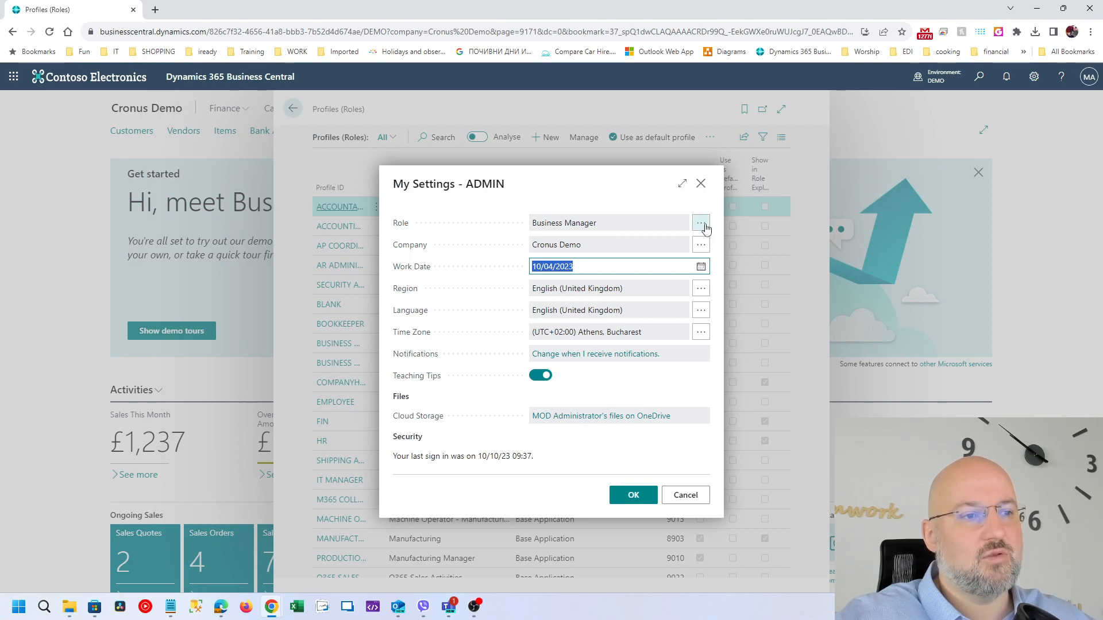
{"action": "left_click", "coordinate": [701, 224]}
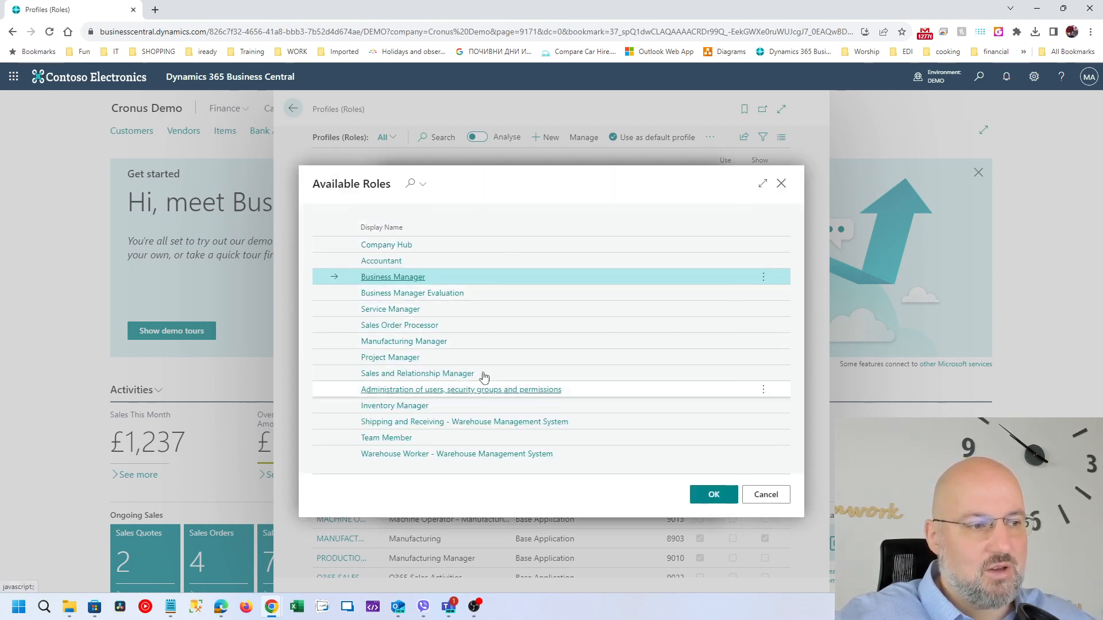
{"action": "left_click", "coordinate": [780, 500]}
{"action": "left_click", "coordinate": [699, 186]}
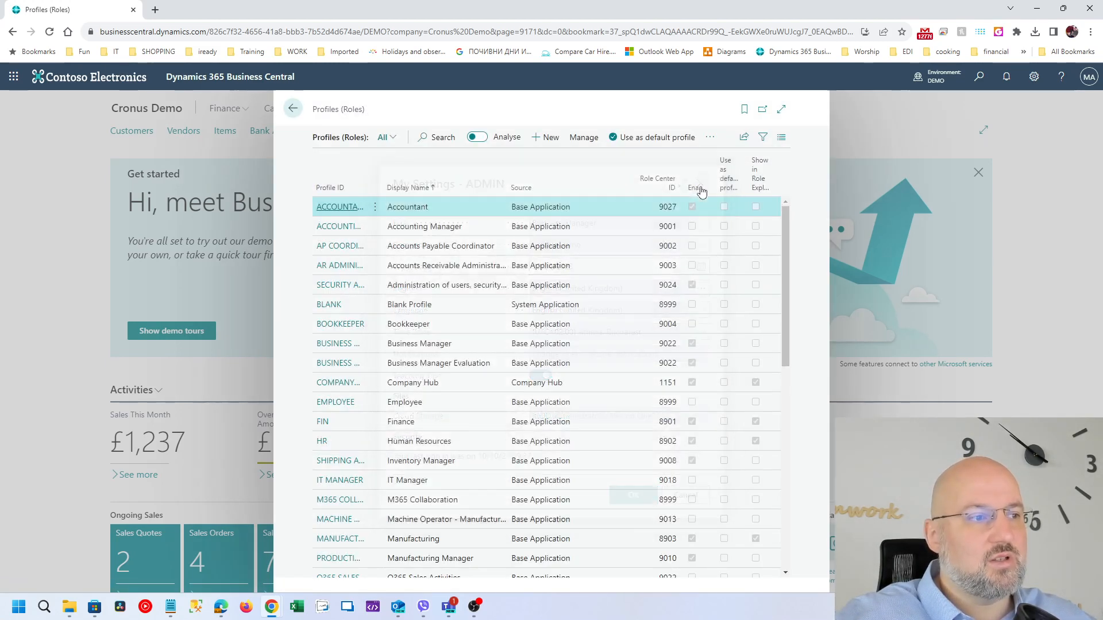
Look through all profiles in the Profiles (Roles) list and expand the page to its wide view
{"action": "scroll", "coordinate": [437, 334], "scroll_direction": "down", "scroll_amount": 10}
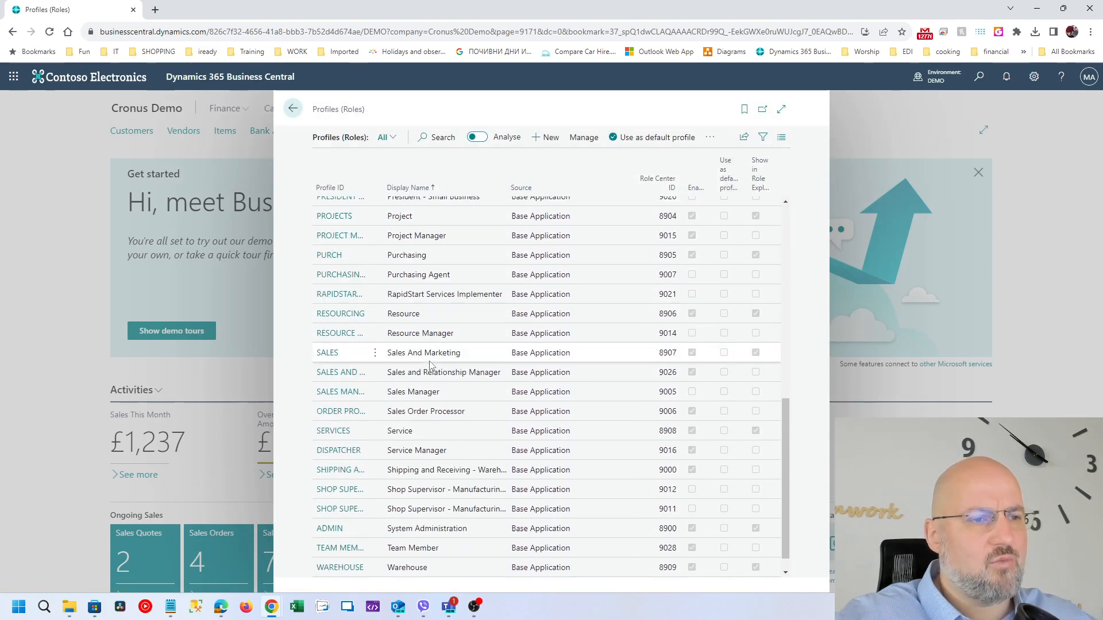
{"action": "scroll", "coordinate": [430, 366], "scroll_direction": "down", "scroll_amount": 1}
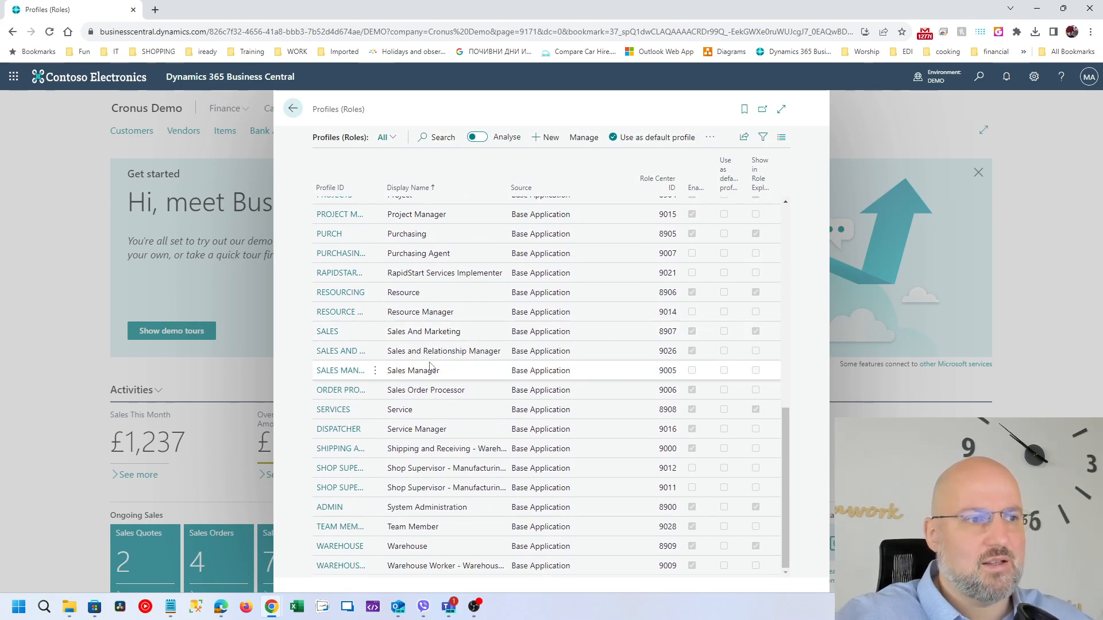
{"action": "scroll", "coordinate": [431, 356], "scroll_direction": "up", "scroll_amount": 10}
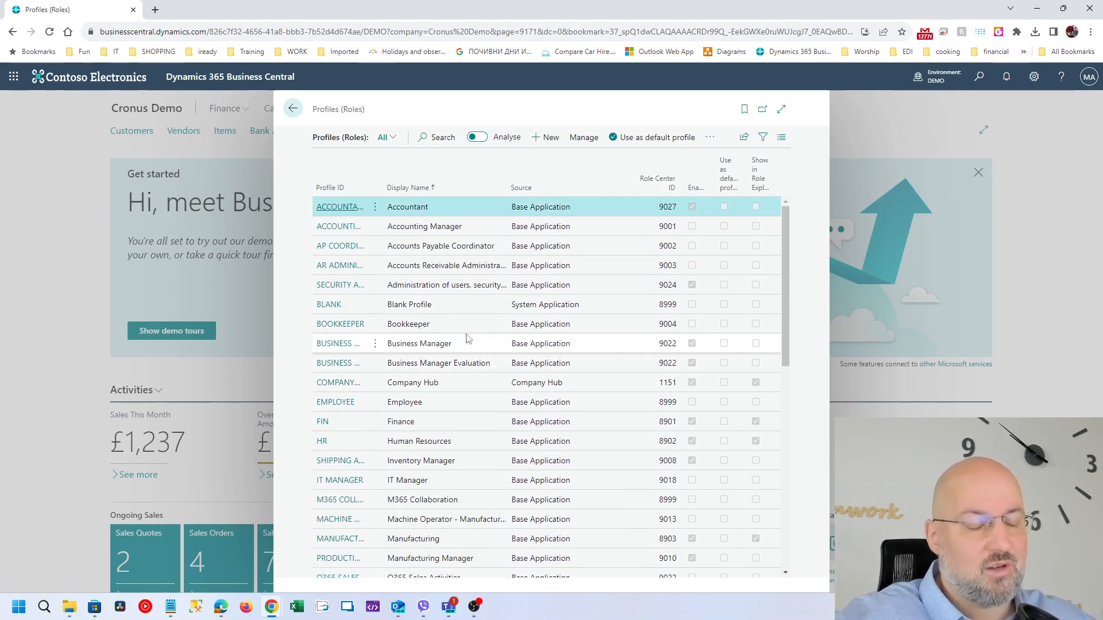
{"action": "left_click", "coordinate": [1034, 77]}
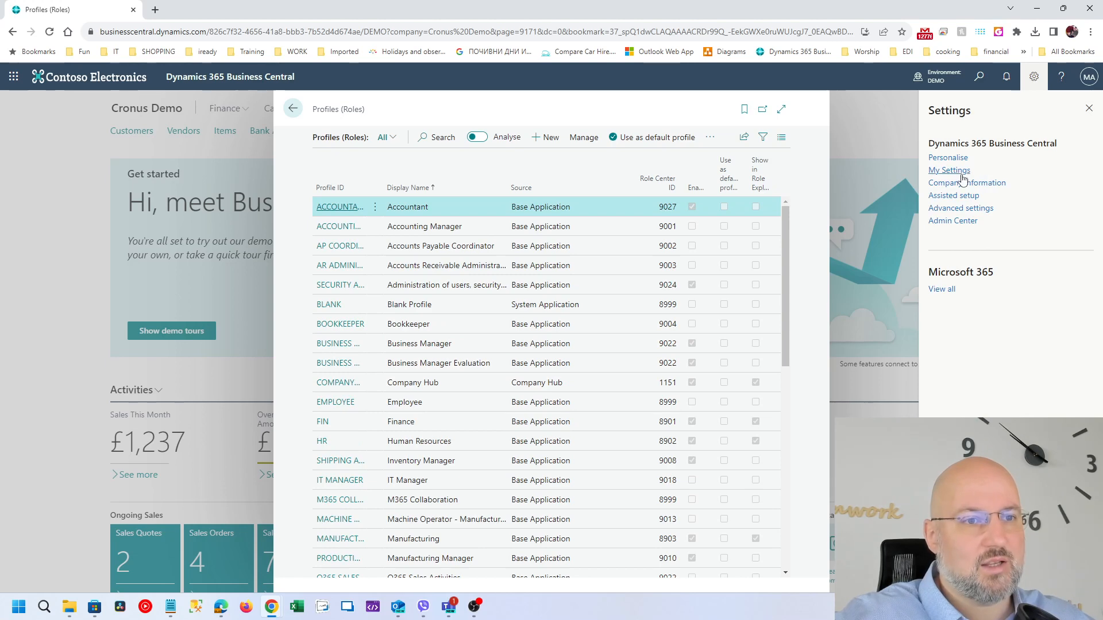
{"action": "left_click", "coordinate": [569, 108]}
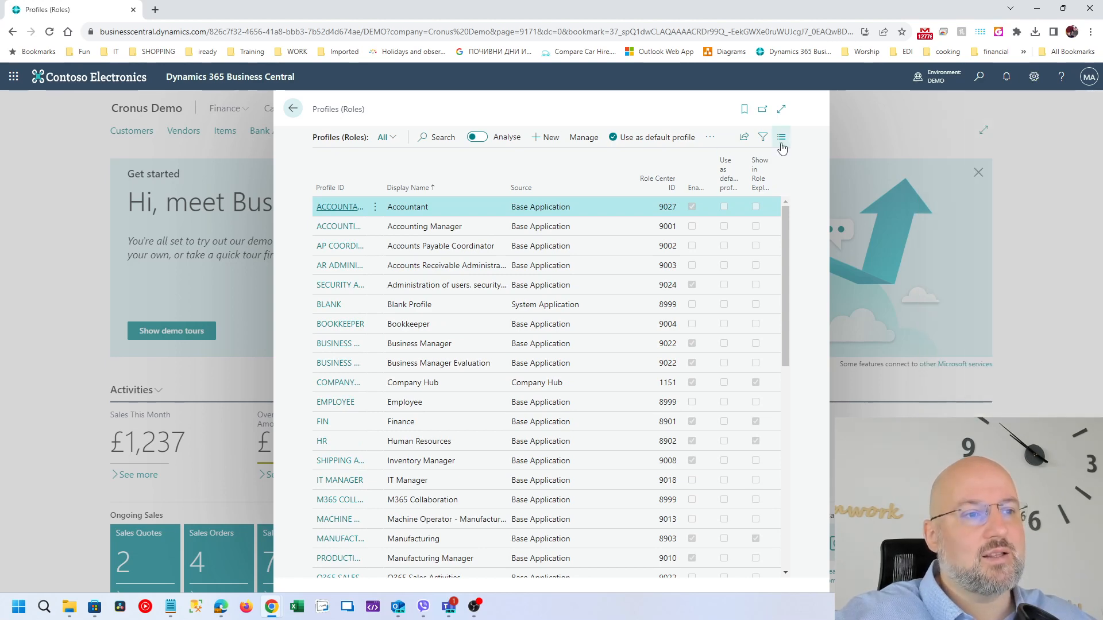
{"action": "left_click", "coordinate": [782, 110]}
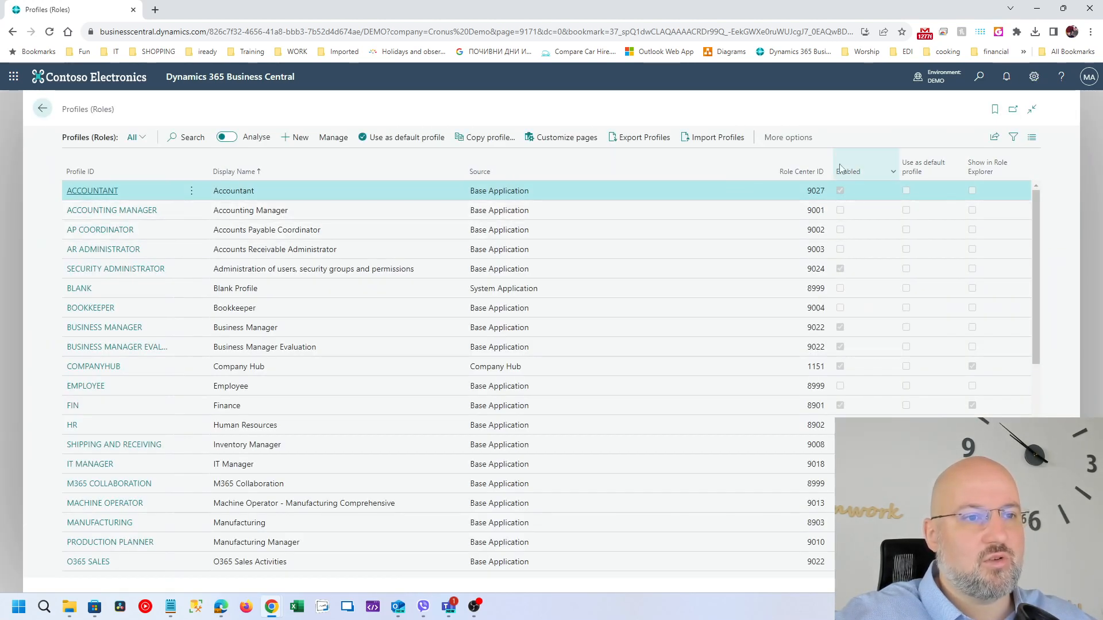
Reopen the role selection in My Settings to compare with the enabled profiles, leaving the role unchanged
{"action": "left_click", "coordinate": [1036, 78]}
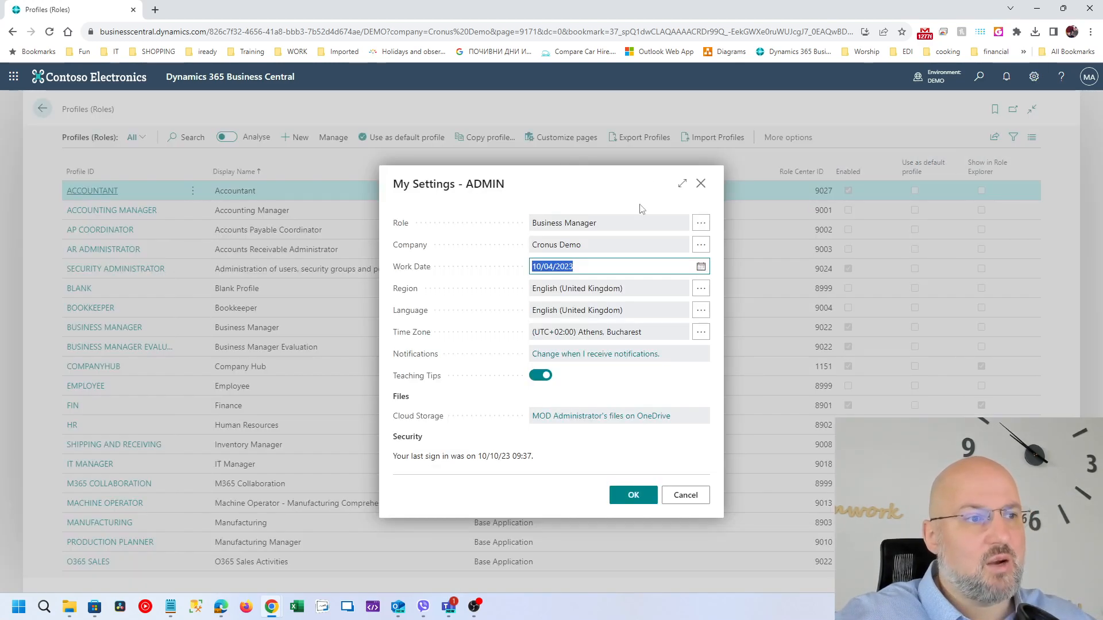
{"action": "left_click", "coordinate": [705, 222]}
{"action": "key", "text": "Escape"}
{"action": "key", "text": "Escape"}
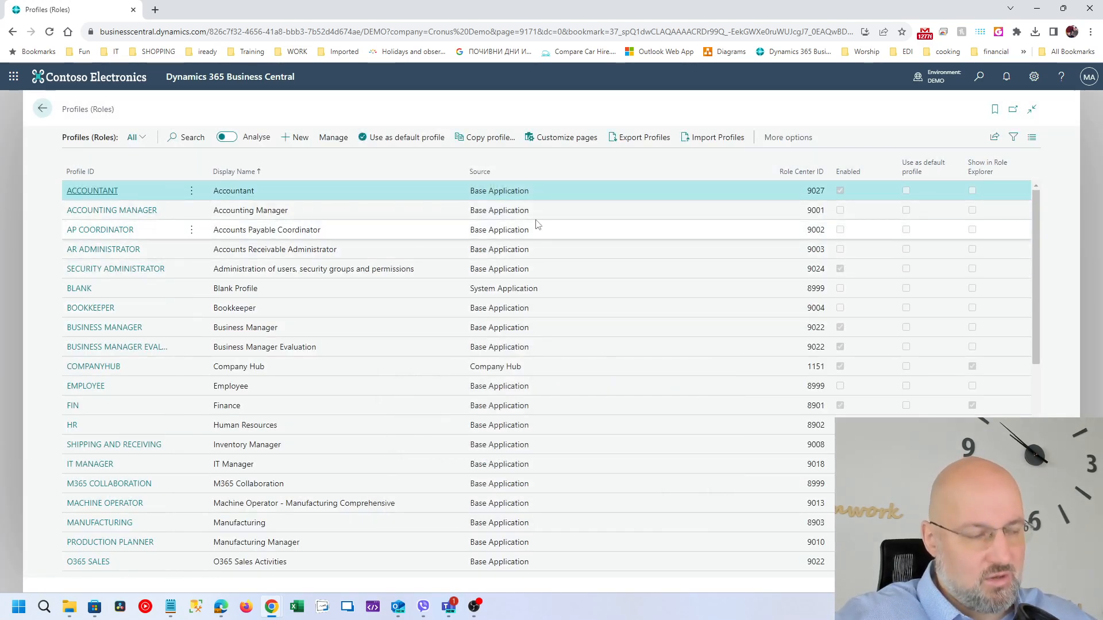
Leave the Profiles (Roles) list and look over the activities on the home page
{"action": "key", "text": "Down"}
{"action": "key", "text": "Down"}
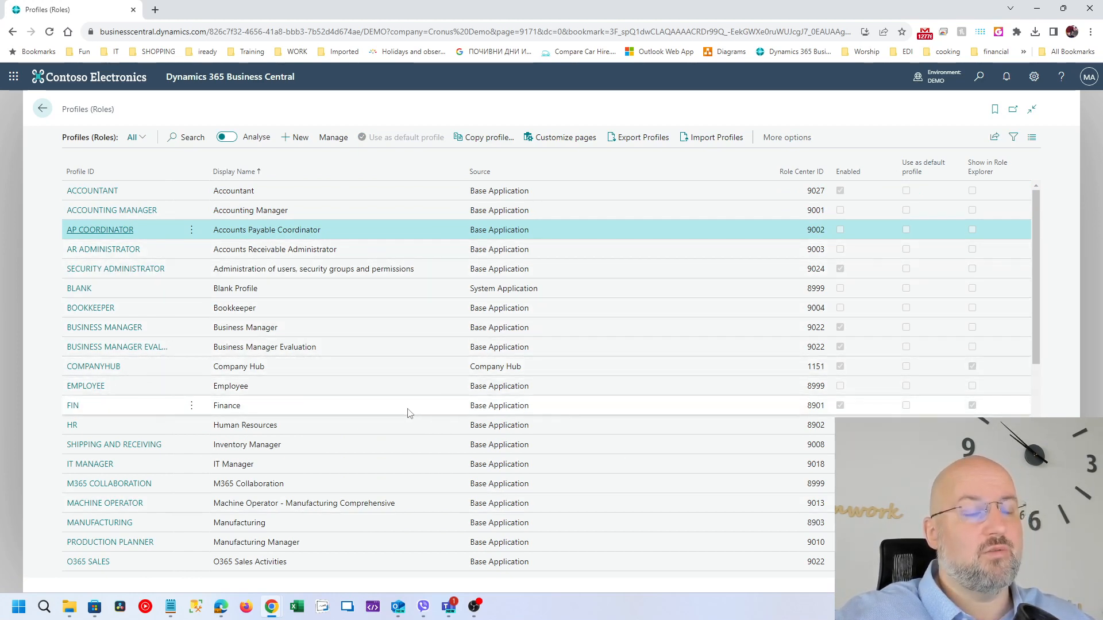
{"action": "left_click", "coordinate": [42, 109]}
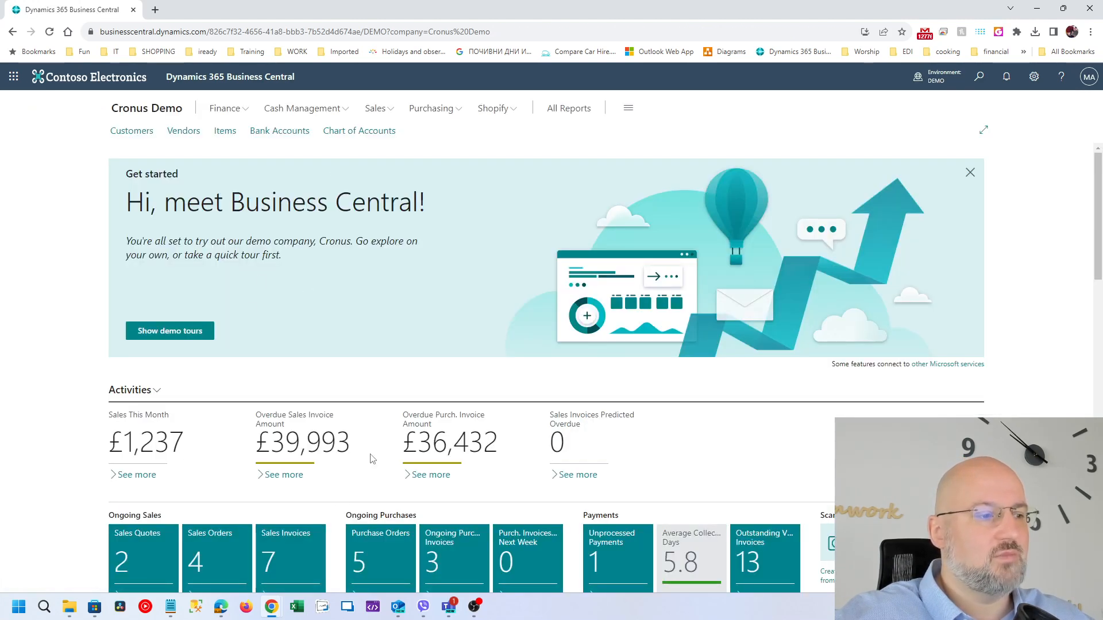
{"action": "scroll", "coordinate": [283, 523], "scroll_direction": "down", "scroll_amount": 8}
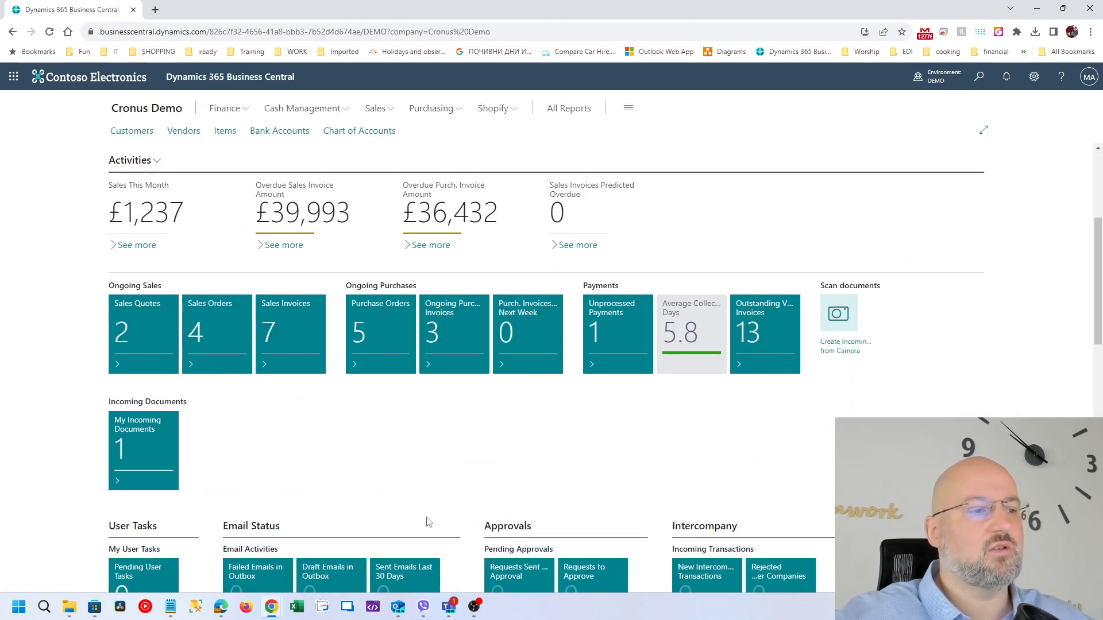
{"action": "scroll", "coordinate": [428, 521], "scroll_direction": "up", "scroll_amount": 8}
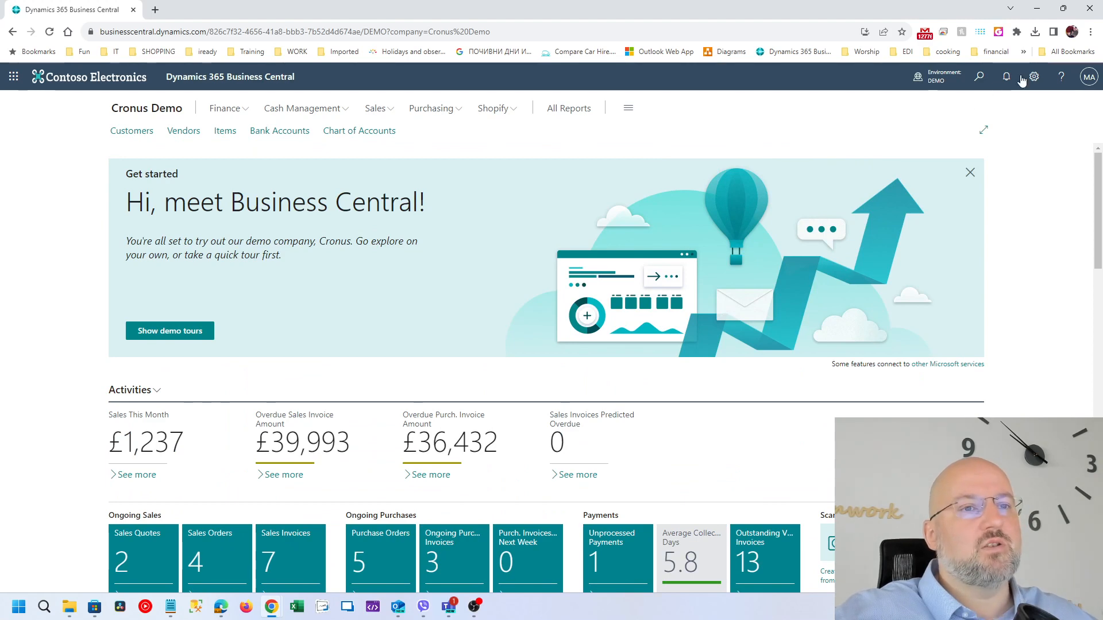
Search for "roles" and reopen the Profiles (Roles) list from the home page
{"action": "left_click", "coordinate": [979, 76]}
{"action": "type", "text": "roles"}
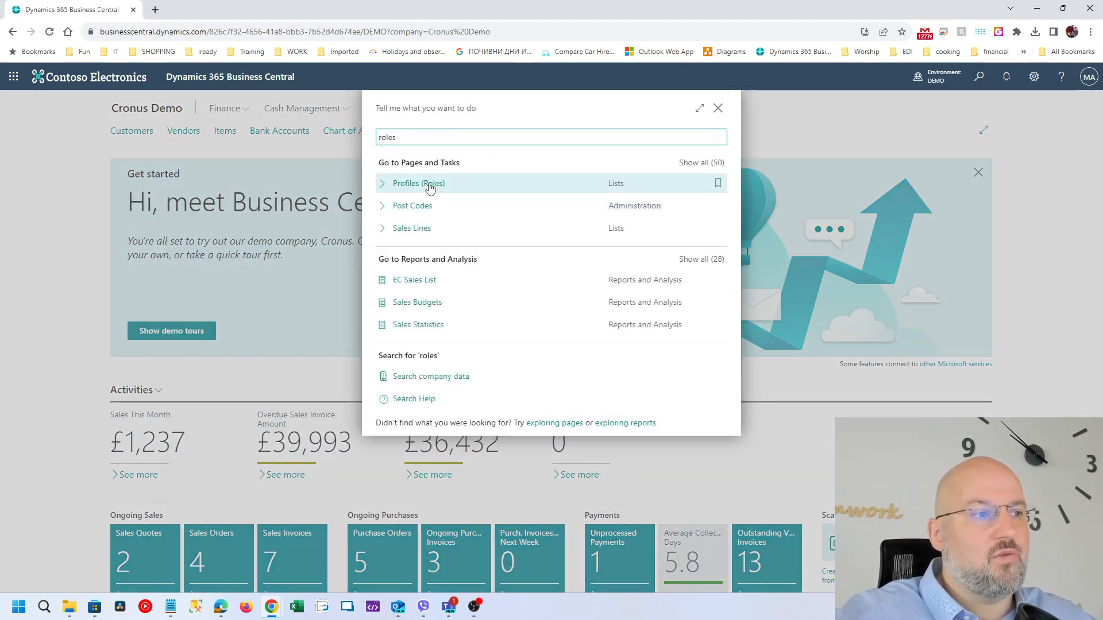
{"action": "left_click", "coordinate": [430, 183]}
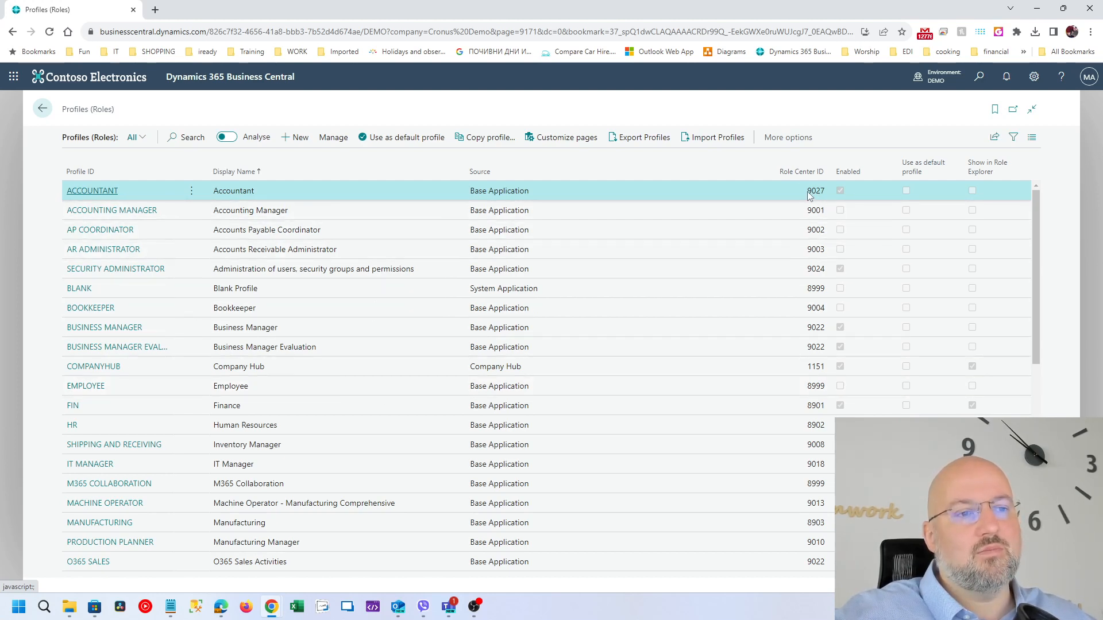
Copy the Accountant profile to a new profile with the ID SAMY TEST and the display name Samy Test
{"action": "left_click_drag", "start_coordinate": [808, 196], "coordinate": [825, 195]}
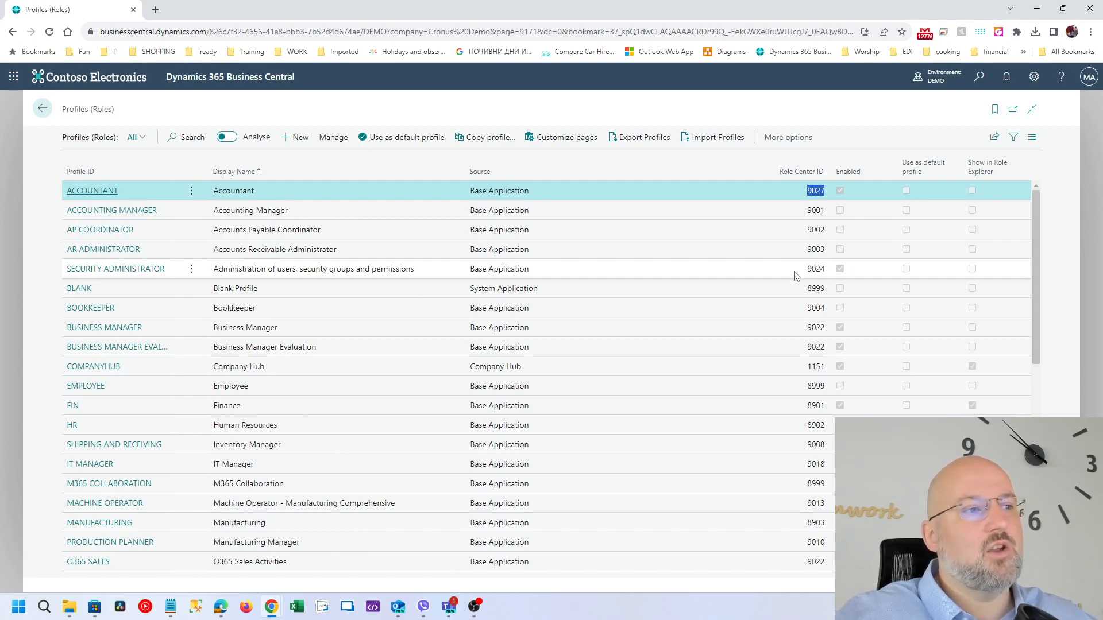
{"action": "left_click", "coordinate": [488, 141]}
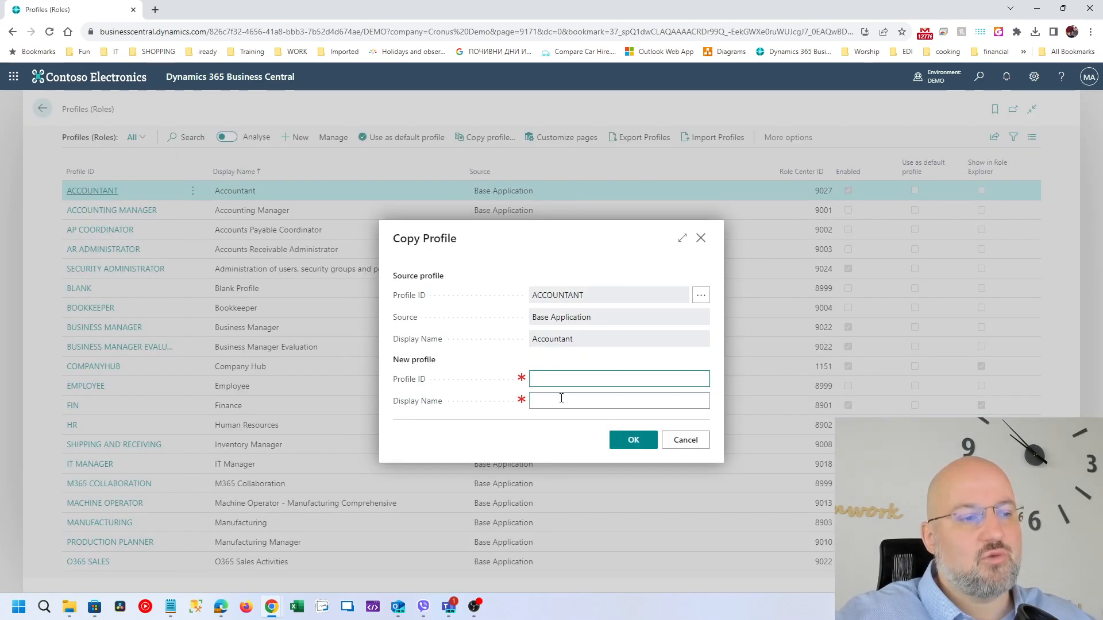
{"action": "type", "text": "Samy test"}
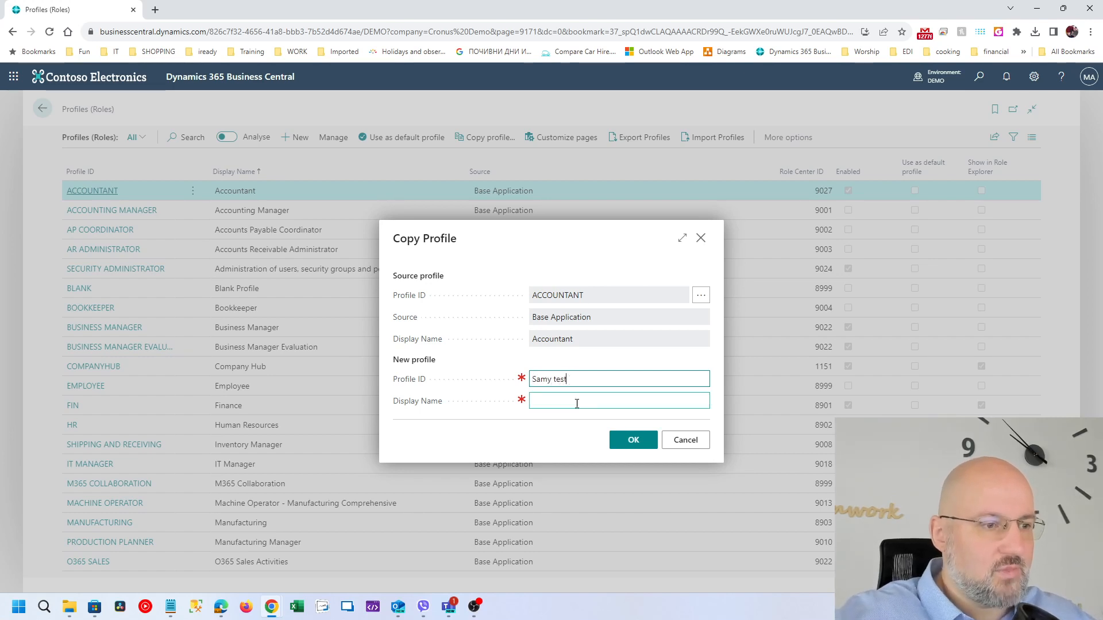
{"action": "left_click", "coordinate": [576, 399]}
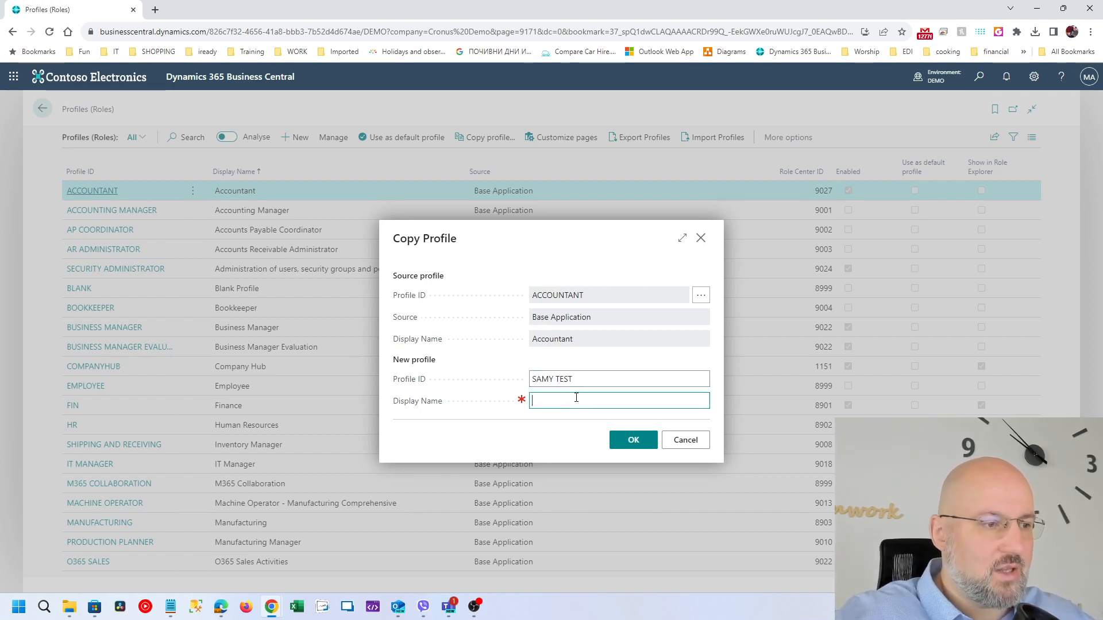
{"action": "type", "text": "Samy Test"}
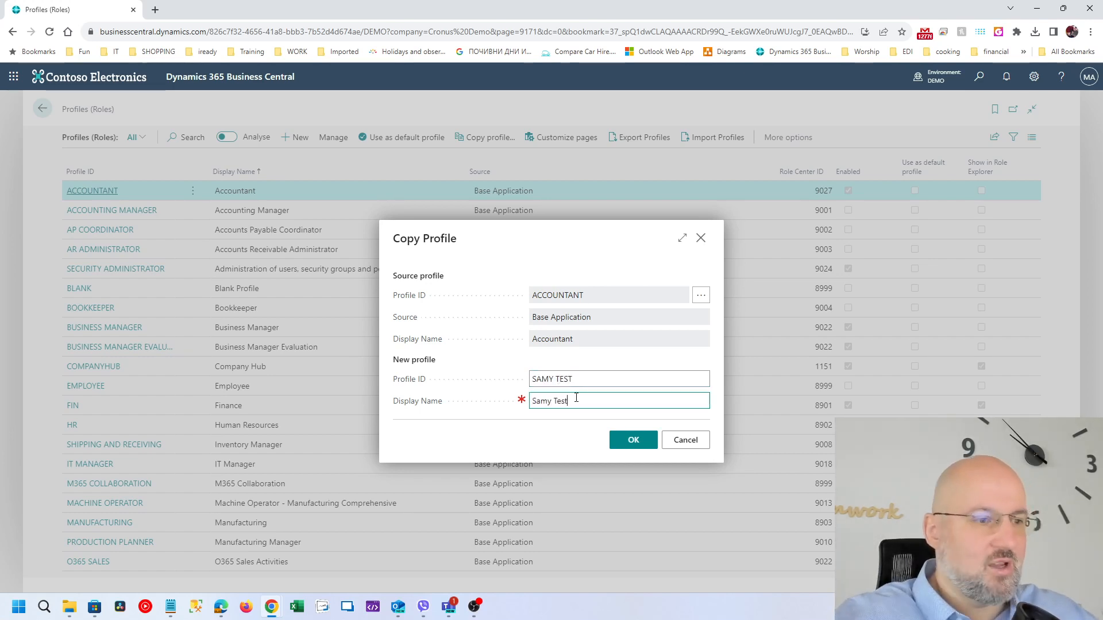
{"action": "left_click", "coordinate": [633, 440]}
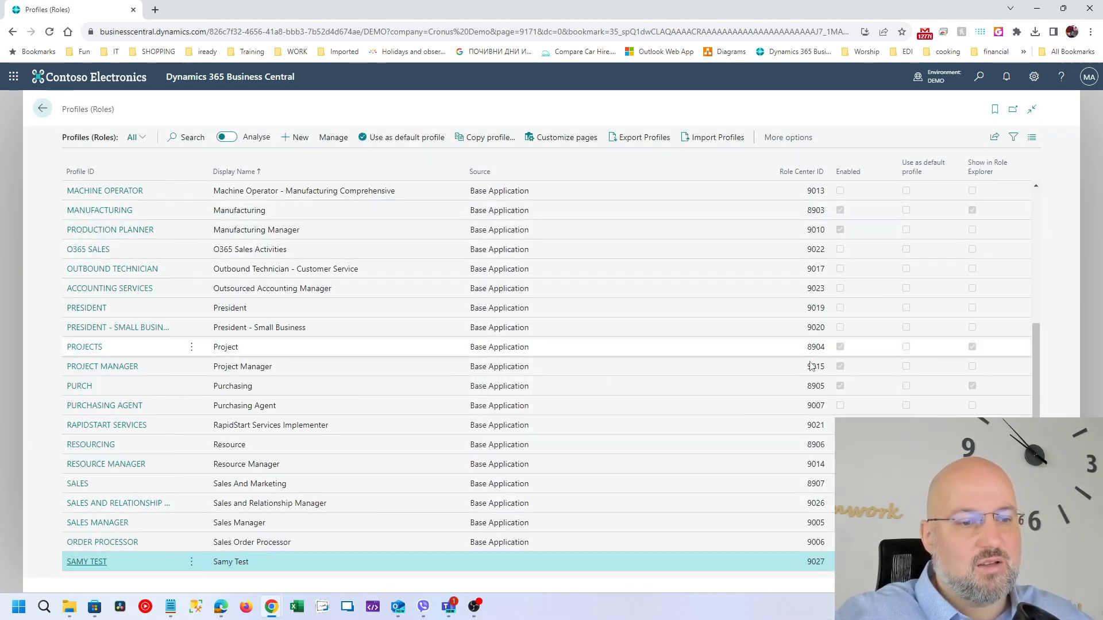
Compare the Role Center ID and source of the Accountant profile with those of its new copy in the profiles list
{"action": "scroll", "coordinate": [814, 424], "scroll_direction": "up", "scroll_amount": 2}
{"action": "scroll", "coordinate": [815, 424], "scroll_direction": "up", "scroll_amount": 4}
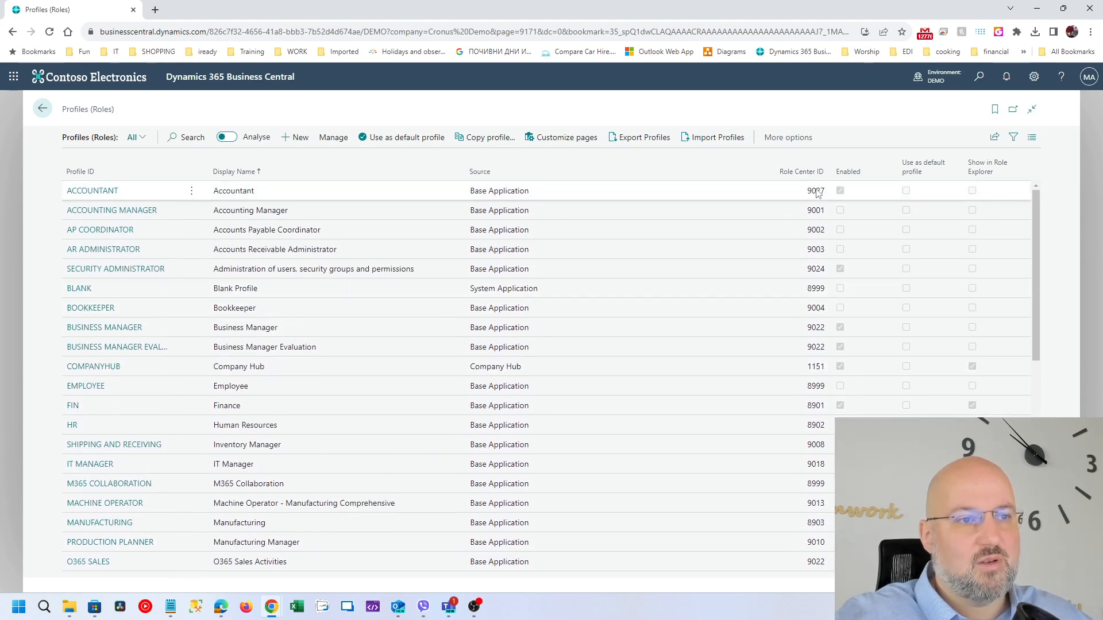
{"action": "scroll", "coordinate": [770, 430], "scroll_direction": "down", "scroll_amount": 8}
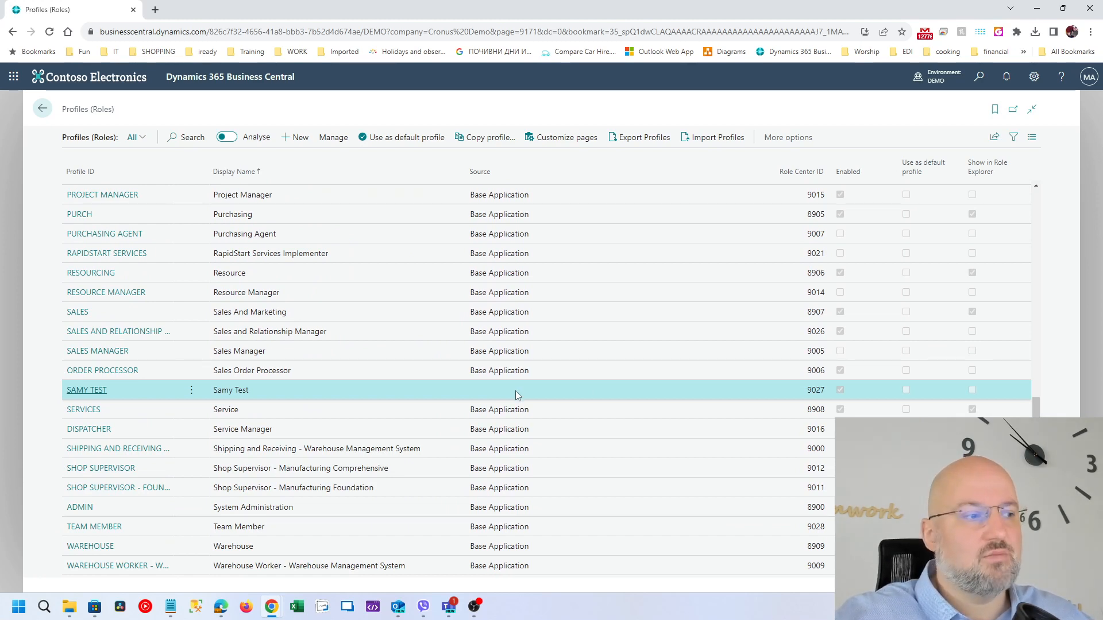
{"action": "scroll", "coordinate": [516, 396], "scroll_direction": "up", "scroll_amount": 8}
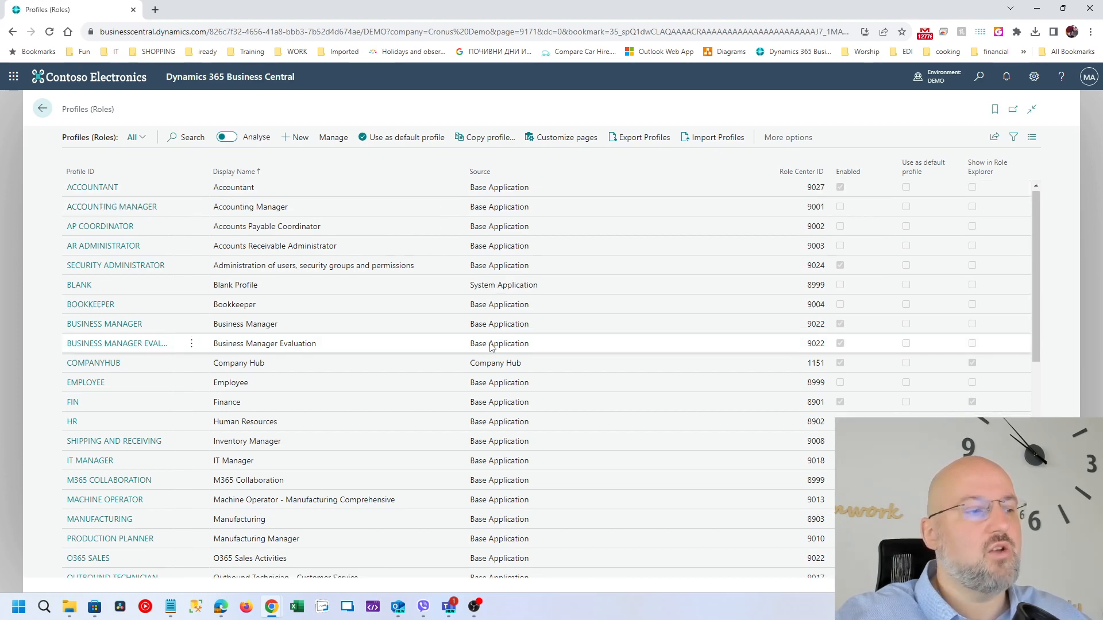
{"action": "scroll", "coordinate": [451, 383], "scroll_direction": "down", "scroll_amount": 5}
{"action": "scroll", "coordinate": [451, 384], "scroll_direction": "down", "scroll_amount": 3}
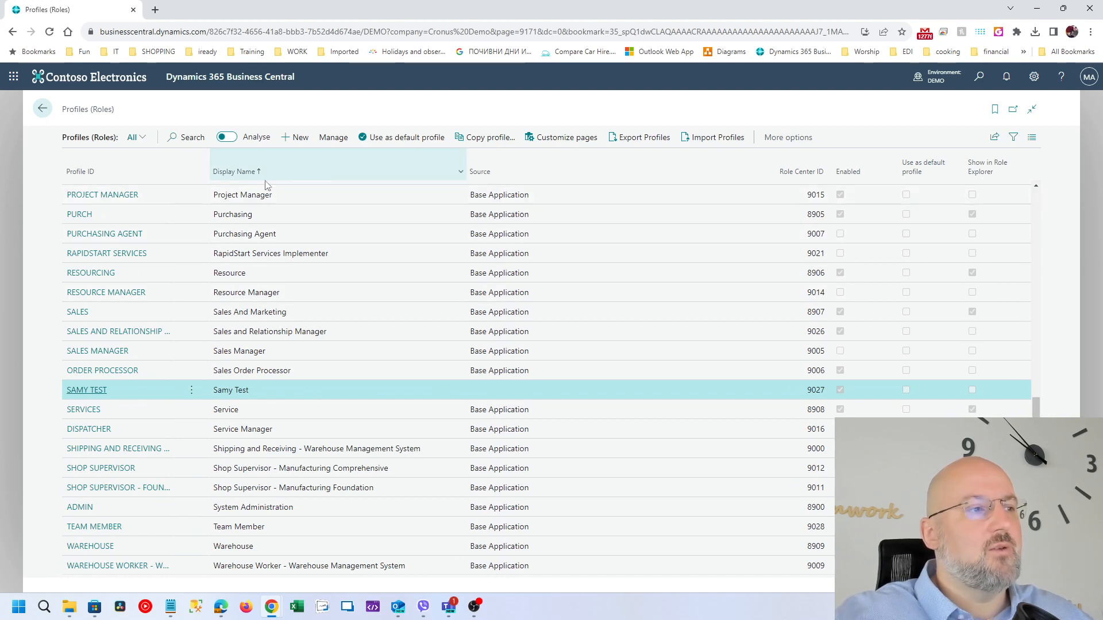
Open the copied profile for editing and try the Disable personalization setting, leaving it switched off
{"action": "left_click", "coordinate": [333, 137]}
{"action": "left_click", "coordinate": [88, 162]}
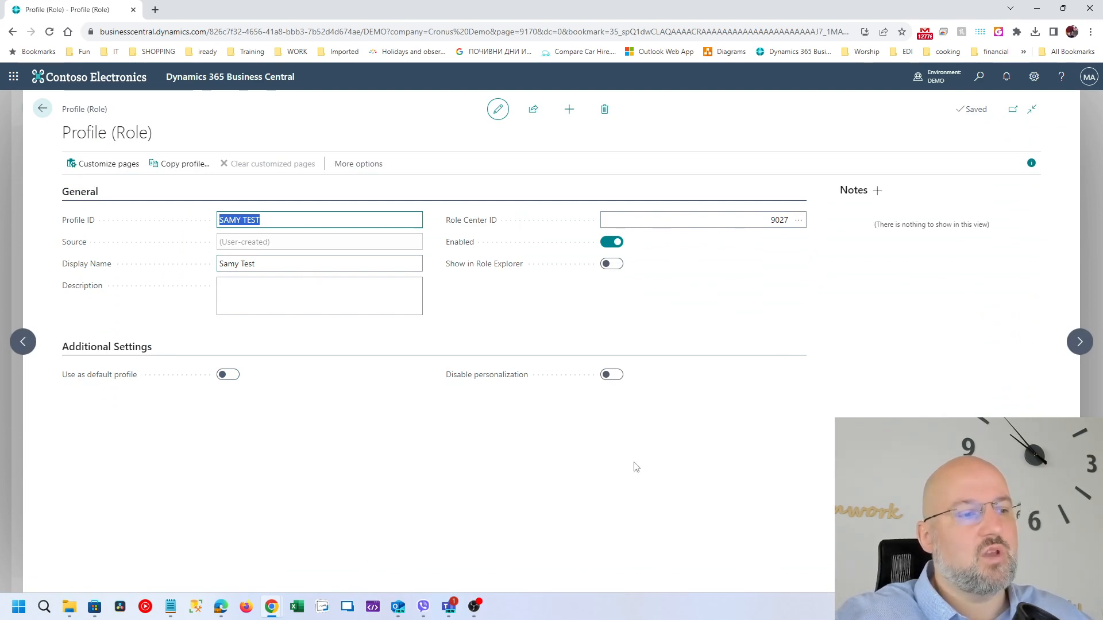
{"action": "left_click", "coordinate": [611, 377]}
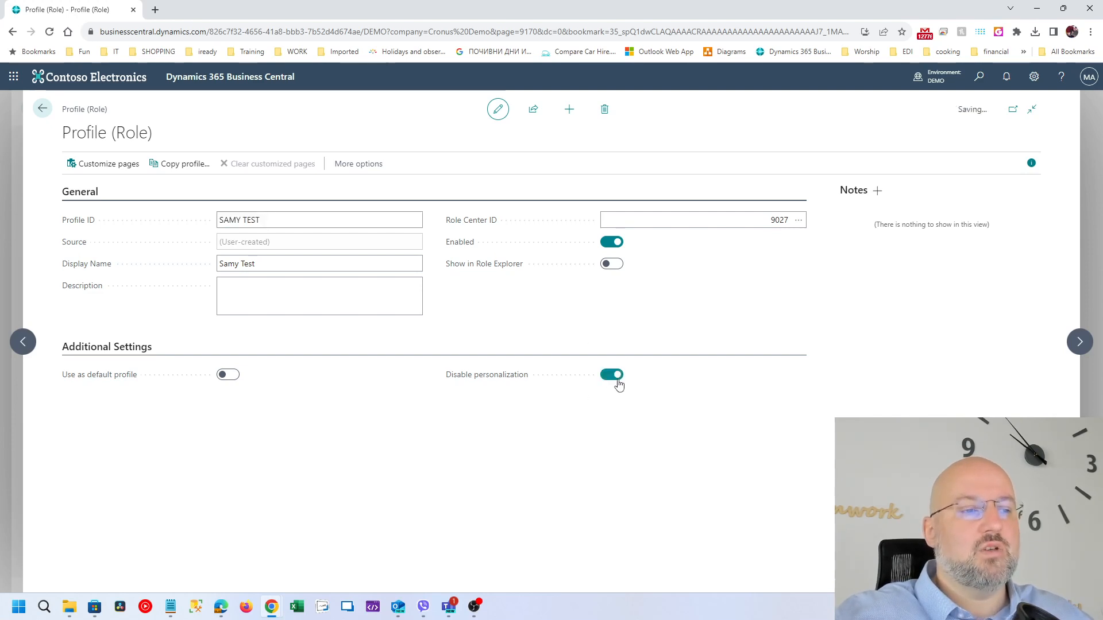
{"action": "left_click", "coordinate": [615, 377]}
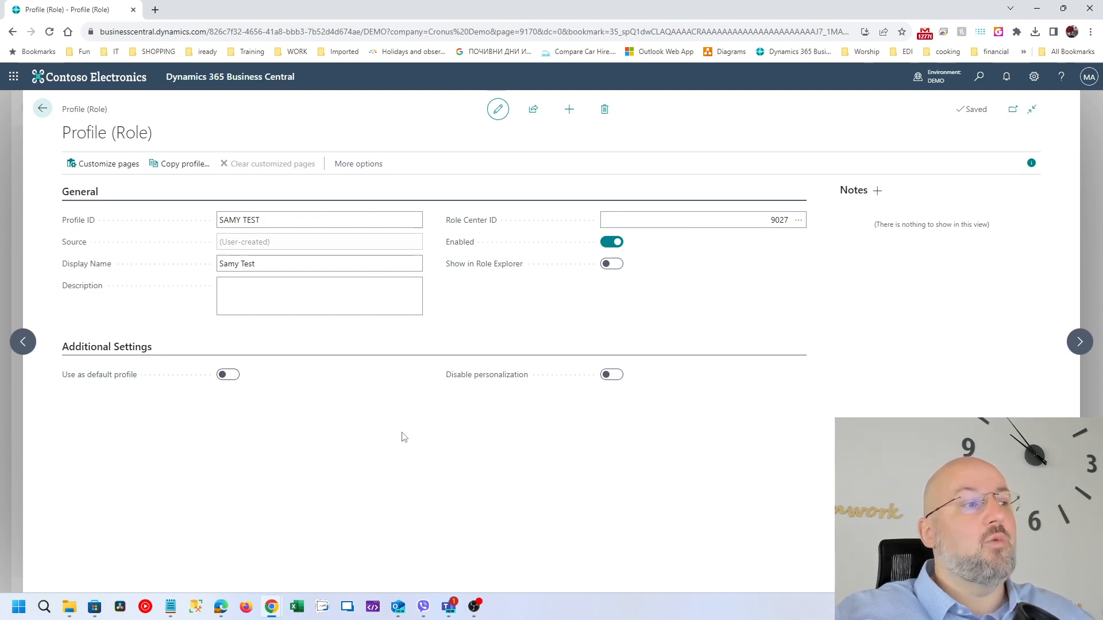
Start customising pages for the copied profile and show the hidden Finance Performance part under Insights
{"action": "left_click", "coordinate": [89, 171]}
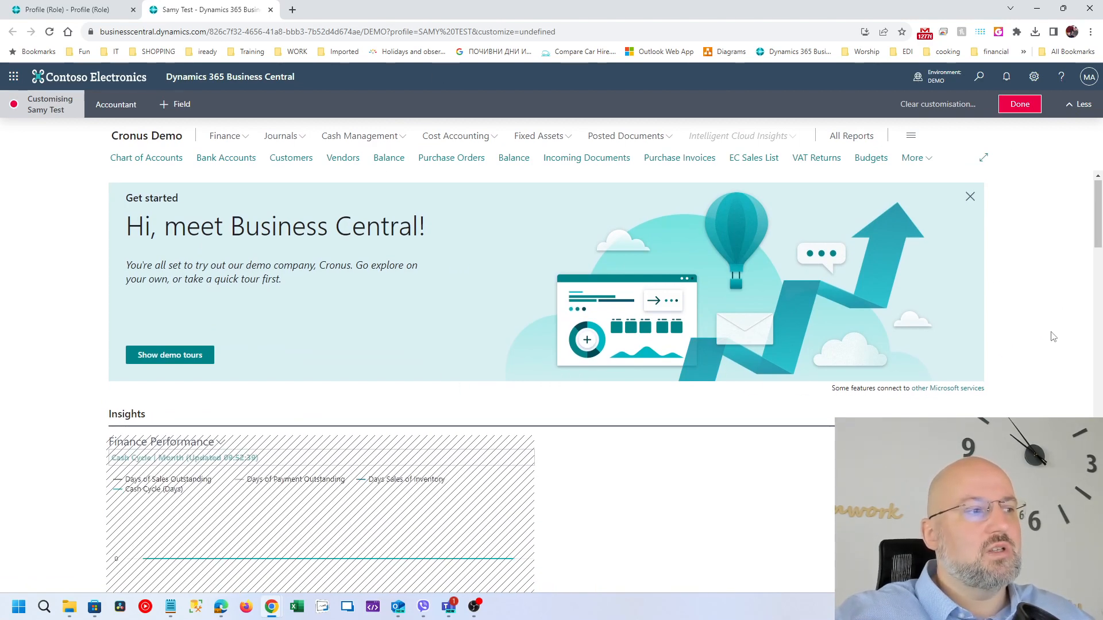
{"action": "scroll", "coordinate": [977, 352], "scroll_direction": "down", "scroll_amount": 8}
{"action": "scroll", "coordinate": [966, 389], "scroll_direction": "up", "scroll_amount": 5}
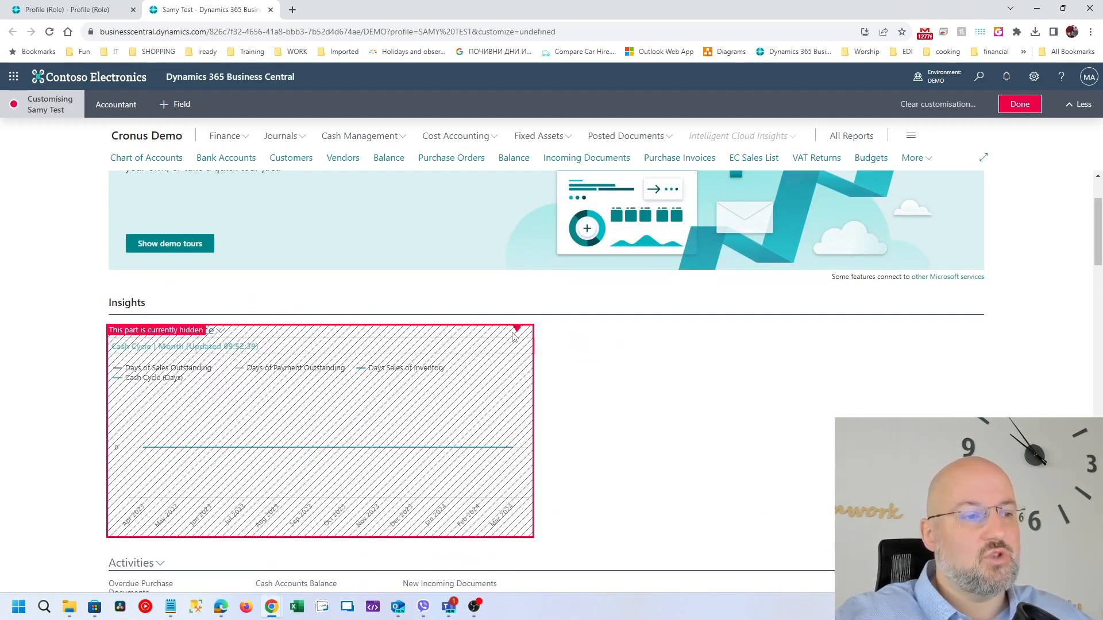
{"action": "left_click", "coordinate": [515, 332]}
{"action": "left_click", "coordinate": [570, 370]}
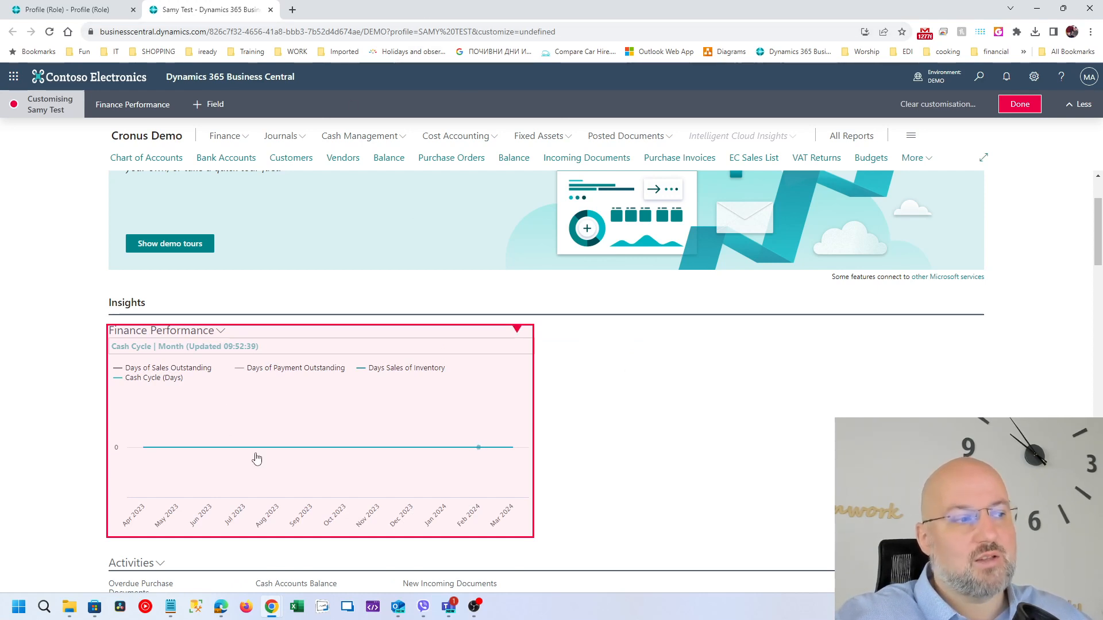
Remove the Product Videos and Get started groups from the Activities part of the role center
{"action": "scroll", "coordinate": [646, 406], "scroll_direction": "down", "scroll_amount": 5}
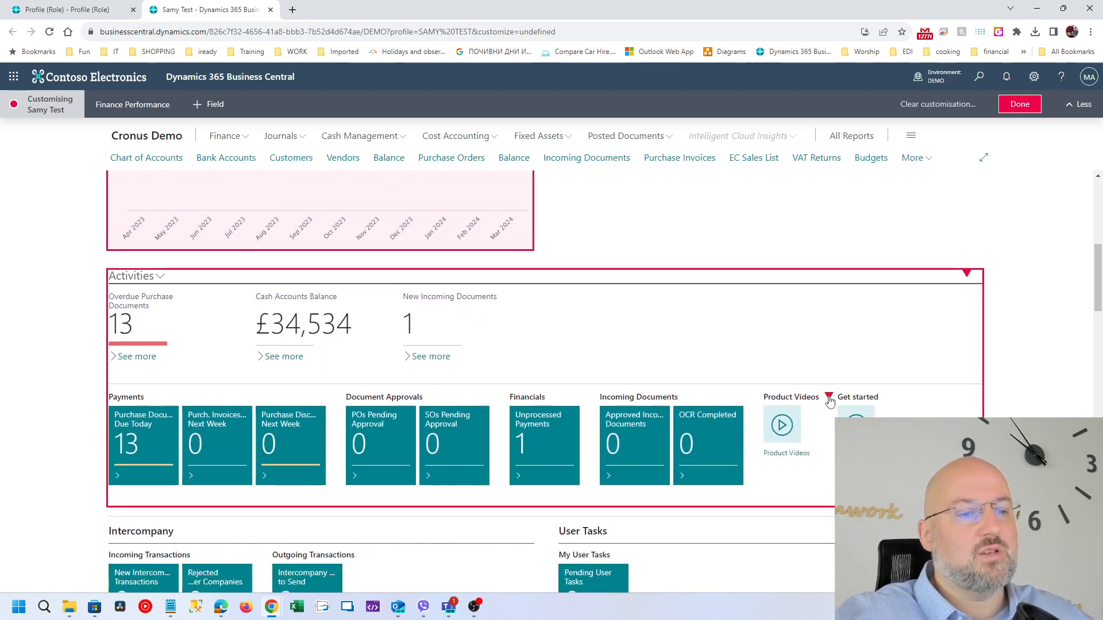
{"action": "left_click", "coordinate": [830, 397]}
{"action": "left_click", "coordinate": [856, 405]}
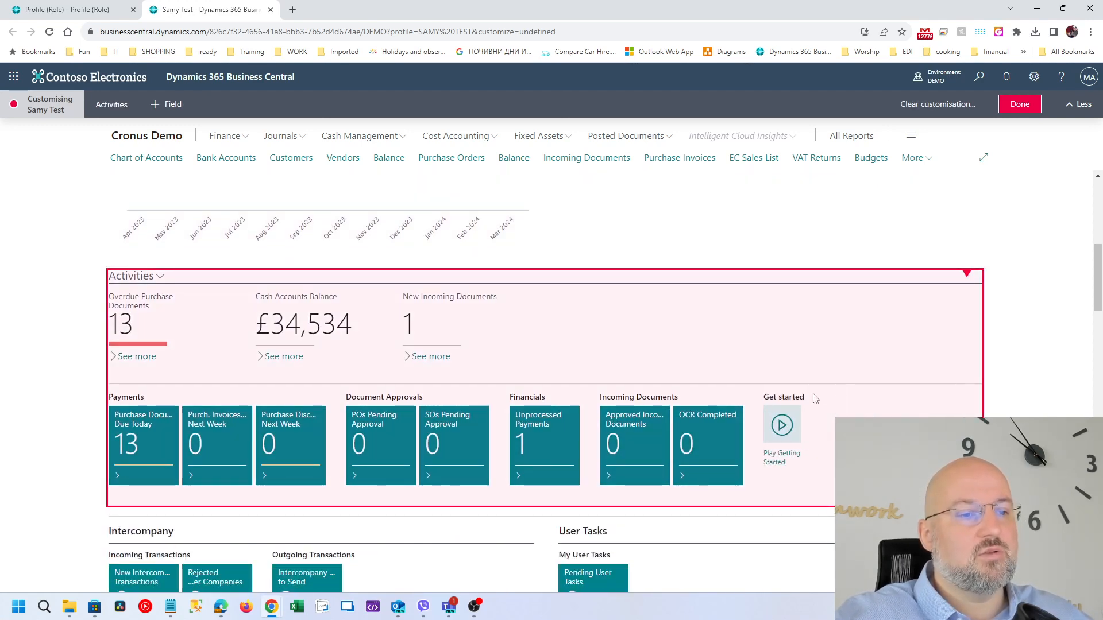
{"action": "left_click", "coordinate": [829, 398]}
{"action": "left_click", "coordinate": [856, 404]}
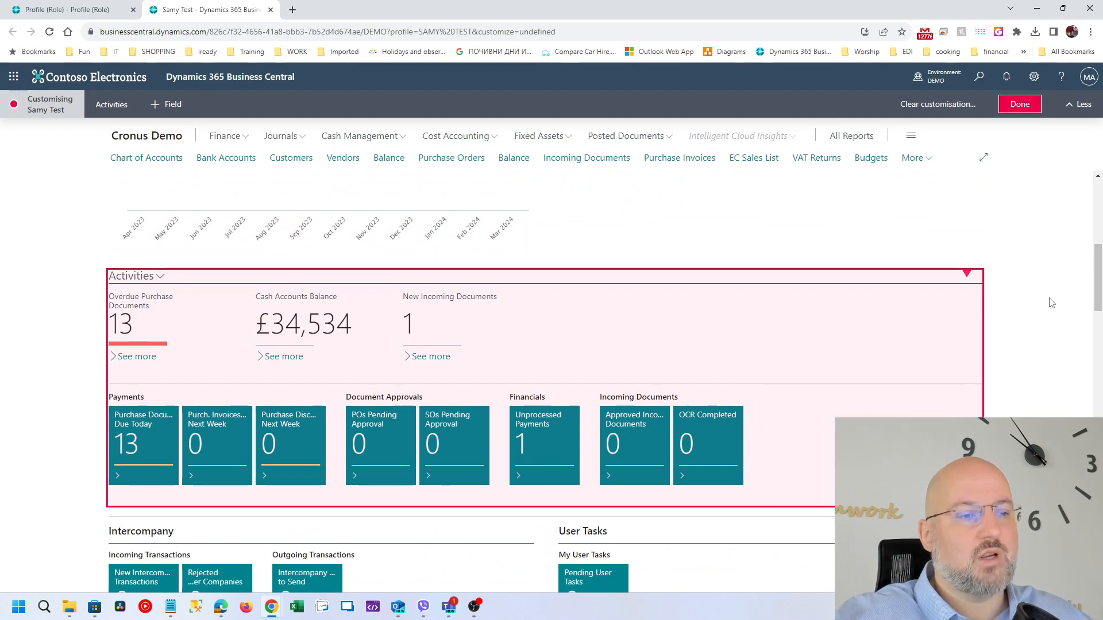
Hide the Intercompany part on the role center
{"action": "scroll", "coordinate": [775, 356], "scroll_direction": "down", "scroll_amount": 4}
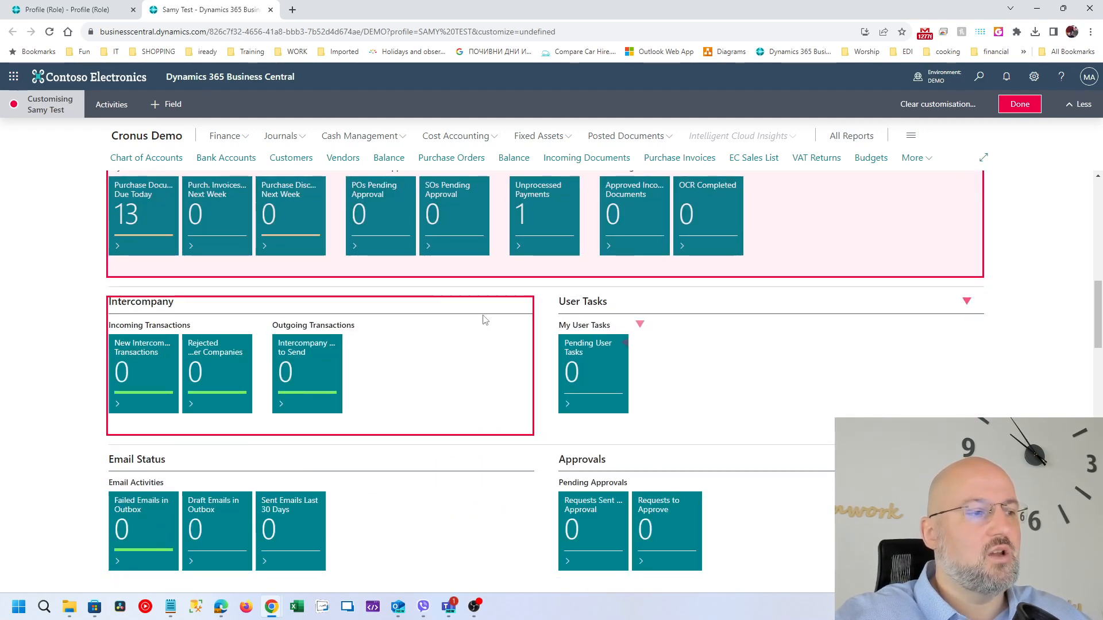
{"action": "left_click", "coordinate": [517, 300]}
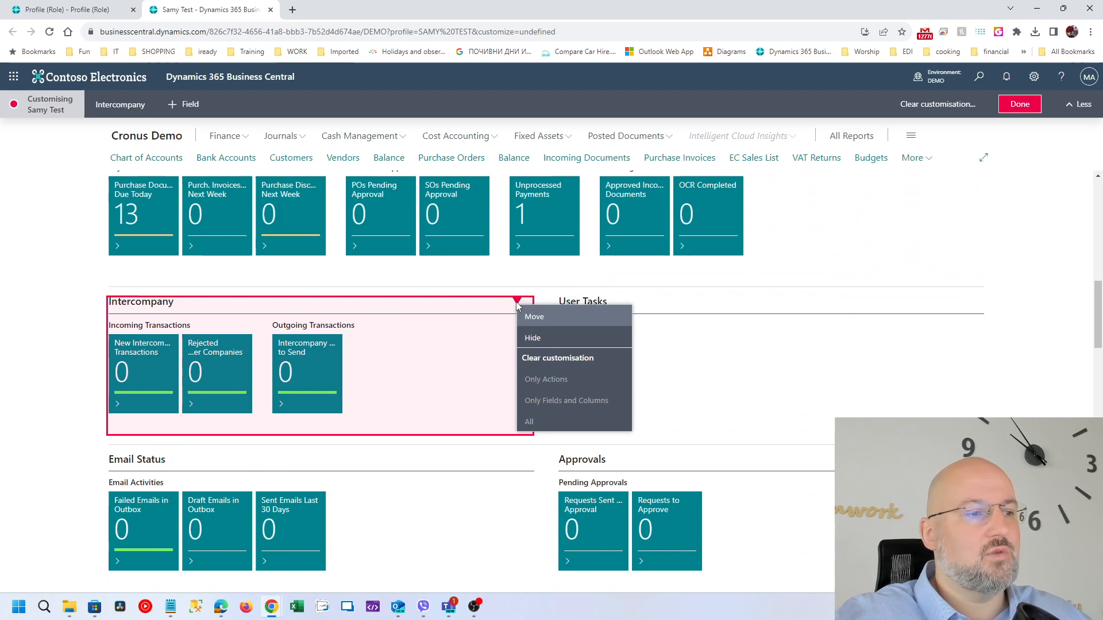
{"action": "left_click", "coordinate": [551, 339]}
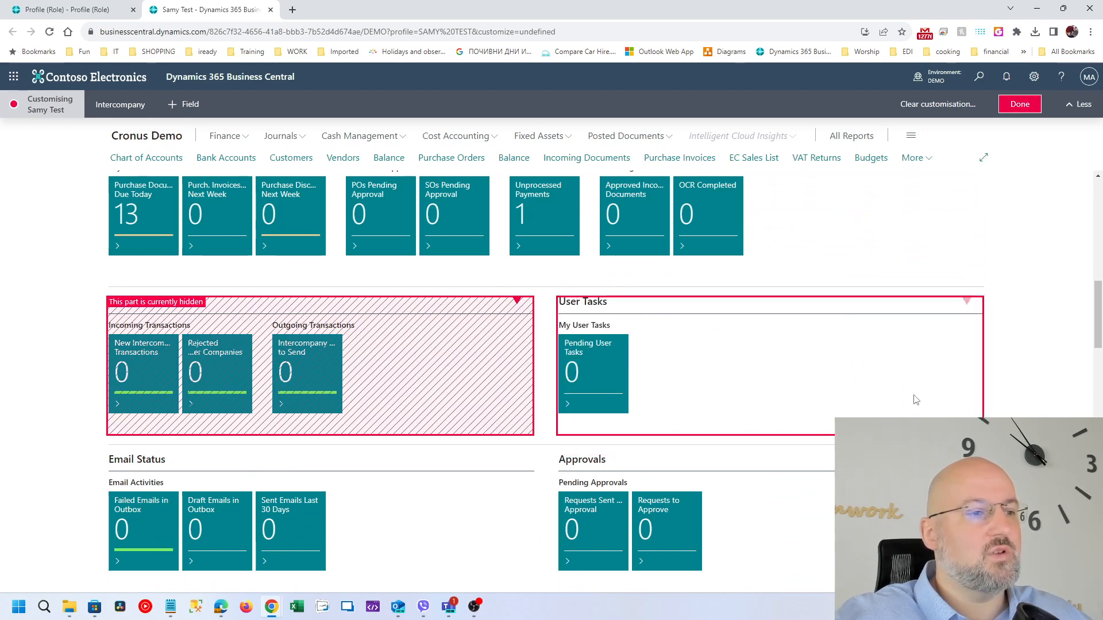
Move the User Tasks part up into the Insights section, beside Finance Performance
{"action": "scroll", "coordinate": [916, 400], "scroll_direction": "up", "scroll_amount": 2}
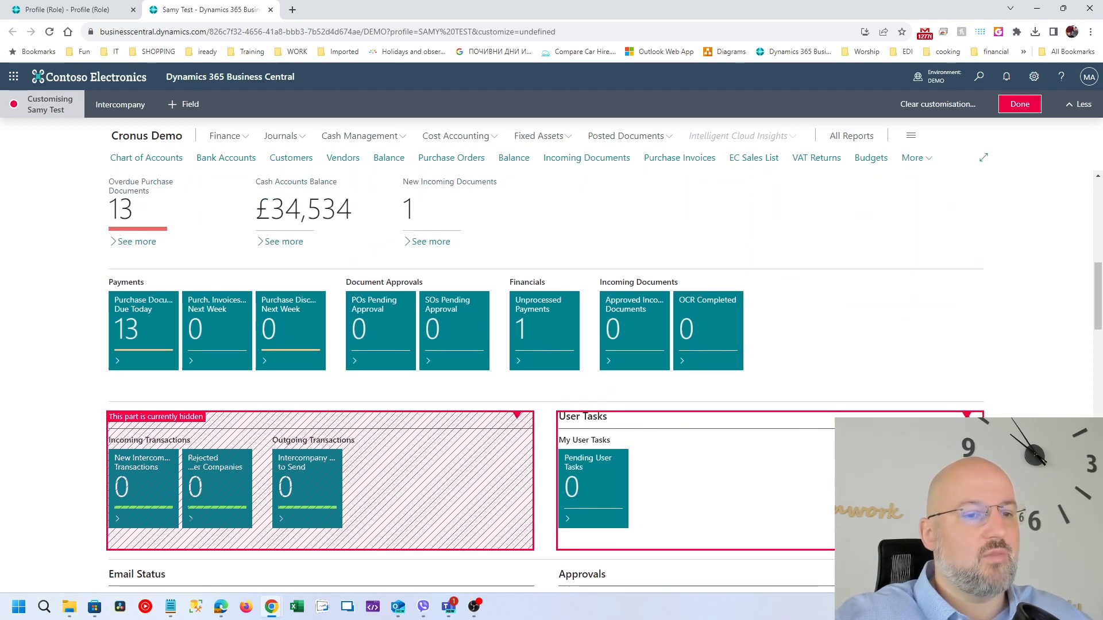
{"action": "mouse_move", "coordinate": [971, 425]}
{"action": "left_mouse_down"}
{"action": "mouse_move", "coordinate": [956, 404]}
{"action": "mouse_move", "coordinate": [928, 132]}
{"action": "mouse_move", "coordinate": [929, 232]}
{"action": "mouse_move", "coordinate": [968, 296]}
{"action": "mouse_move", "coordinate": [970, 433]}
{"action": "left_mouse_up"}
{"action": "scroll", "coordinate": [971, 433], "scroll_direction": "up", "scroll_amount": 2}
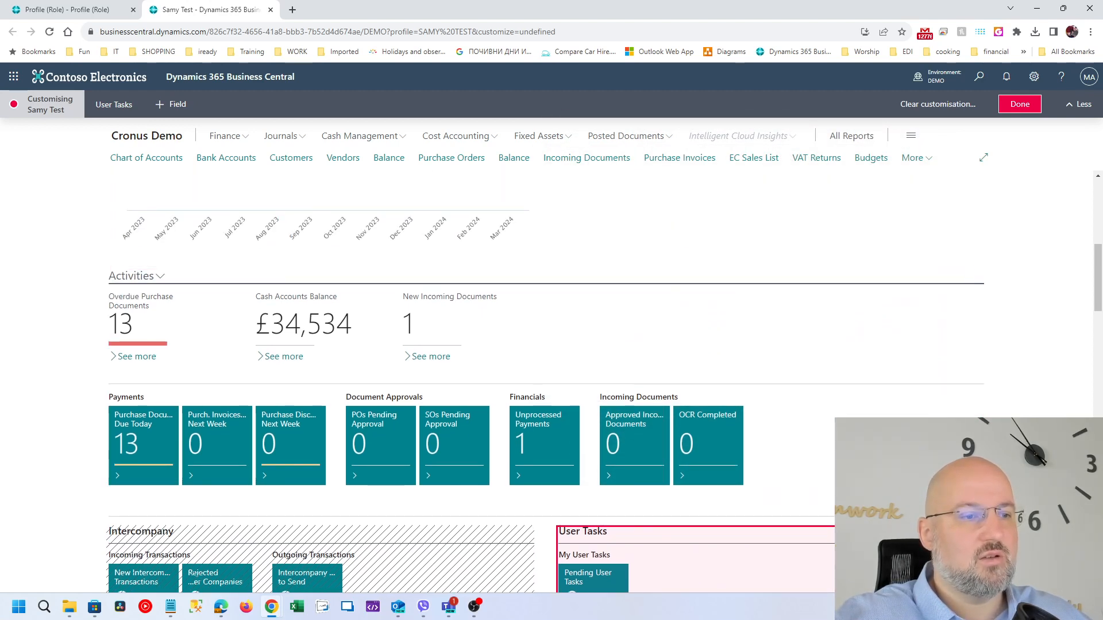
{"action": "left_click_drag", "start_coordinate": [965, 529], "coordinate": [719, 288]}
{"action": "scroll", "coordinate": [692, 313], "scroll_direction": "up", "scroll_amount": 5}
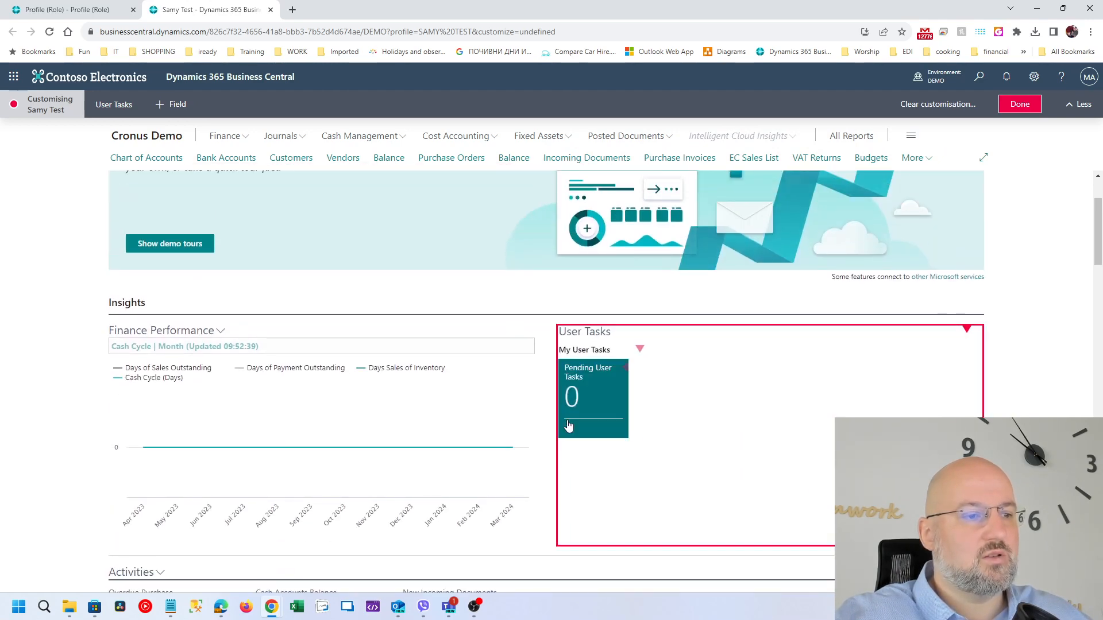
Review the rearranged role center and remove the OCR Completed tile from the Incoming Documents group in Activities
{"action": "scroll", "coordinate": [661, 411], "scroll_direction": "down", "scroll_amount": 4}
{"action": "scroll", "coordinate": [661, 411], "scroll_direction": "down", "scroll_amount": 10}
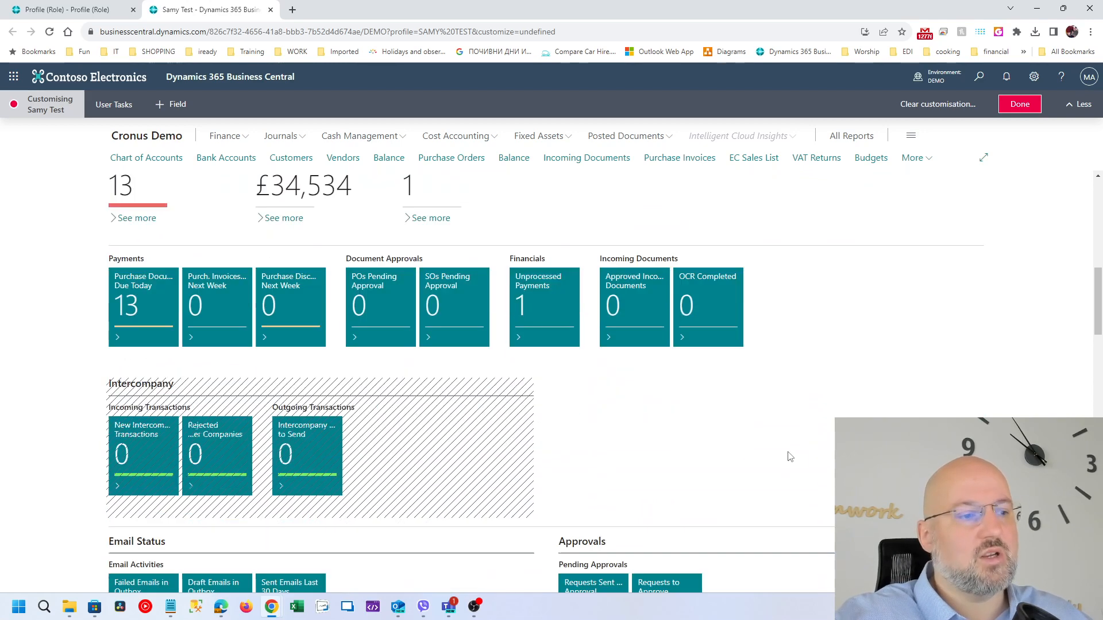
{"action": "scroll", "coordinate": [553, 442], "scroll_direction": "up", "scroll_amount": 10}
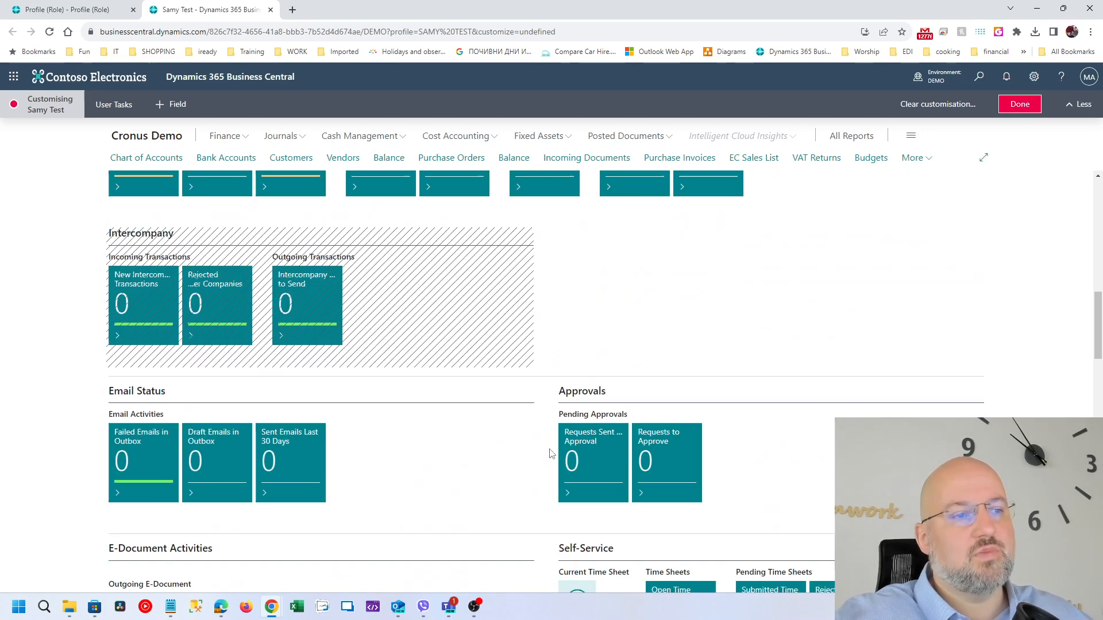
{"action": "scroll", "coordinate": [628, 485], "scroll_direction": "down", "scroll_amount": 1}
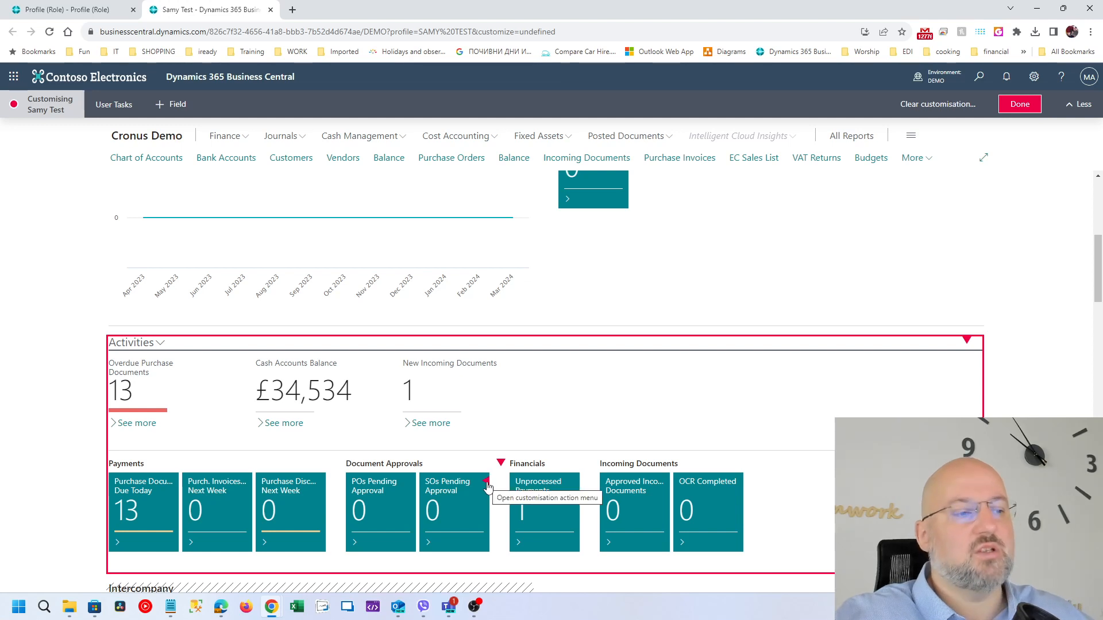
{"action": "scroll", "coordinate": [793, 486], "scroll_direction": "down", "scroll_amount": 1}
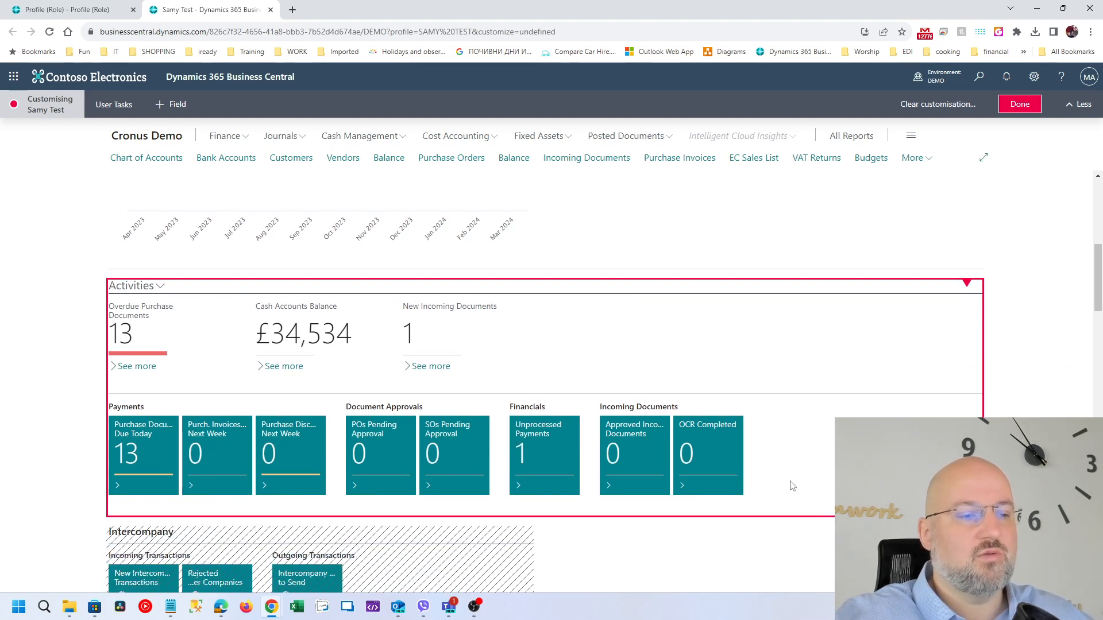
{"action": "left_click", "coordinate": [740, 428]}
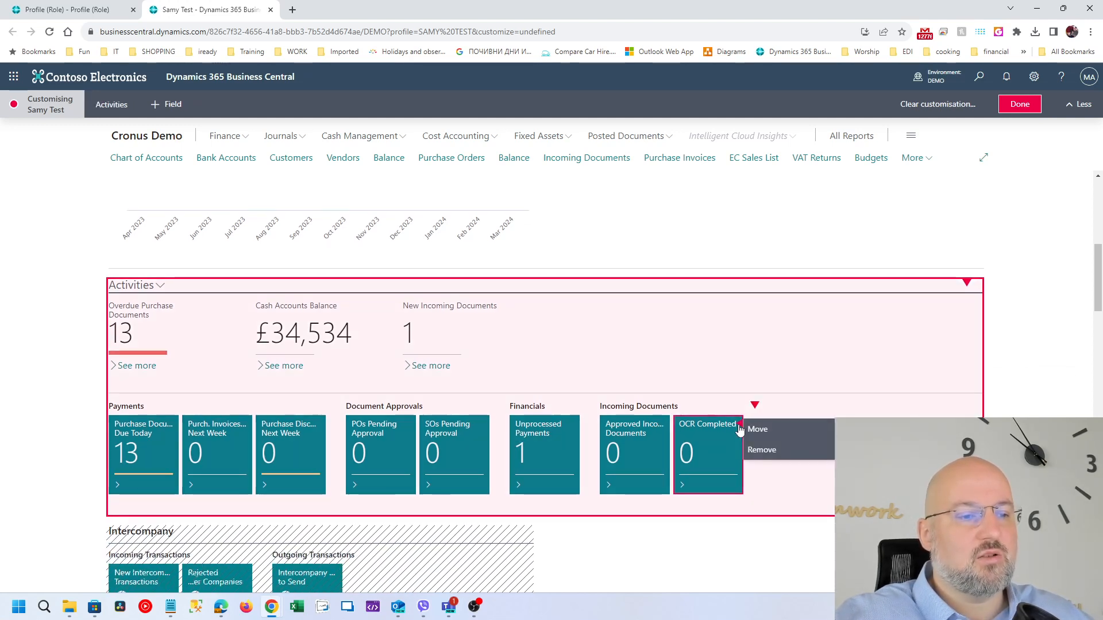
{"action": "left_click", "coordinate": [767, 451]}
In the profile's Customers list, hide the Responsibility Center column and move the Contact column directly after Name
{"action": "scroll", "coordinate": [815, 443], "scroll_direction": "up", "scroll_amount": 7}
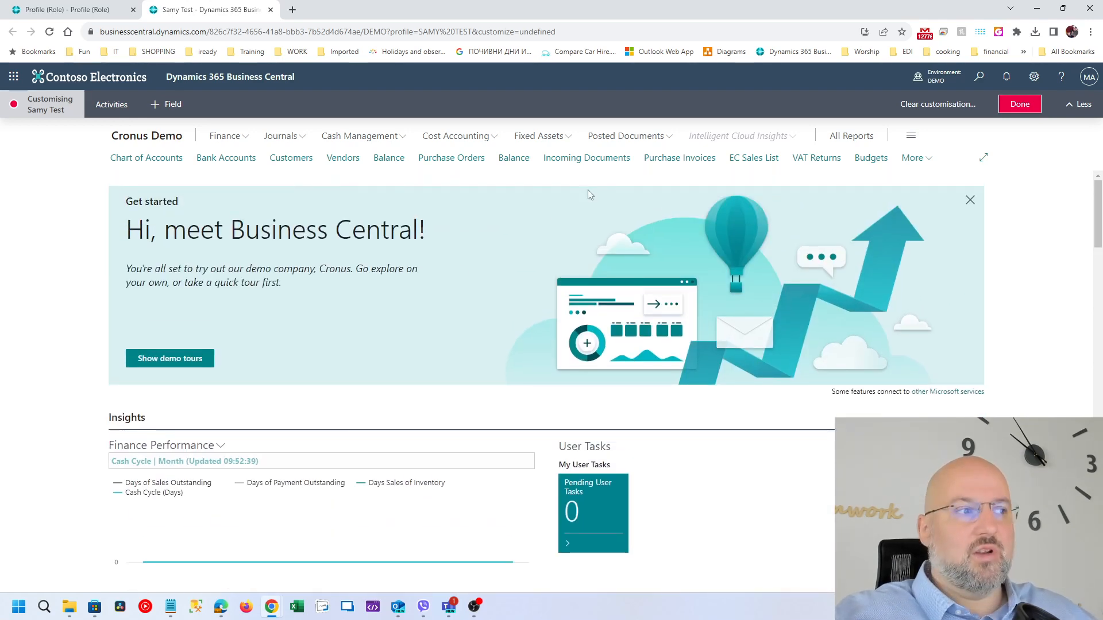
{"action": "left_click", "coordinate": [292, 159]}
{"action": "left_click", "coordinate": [355, 205]}
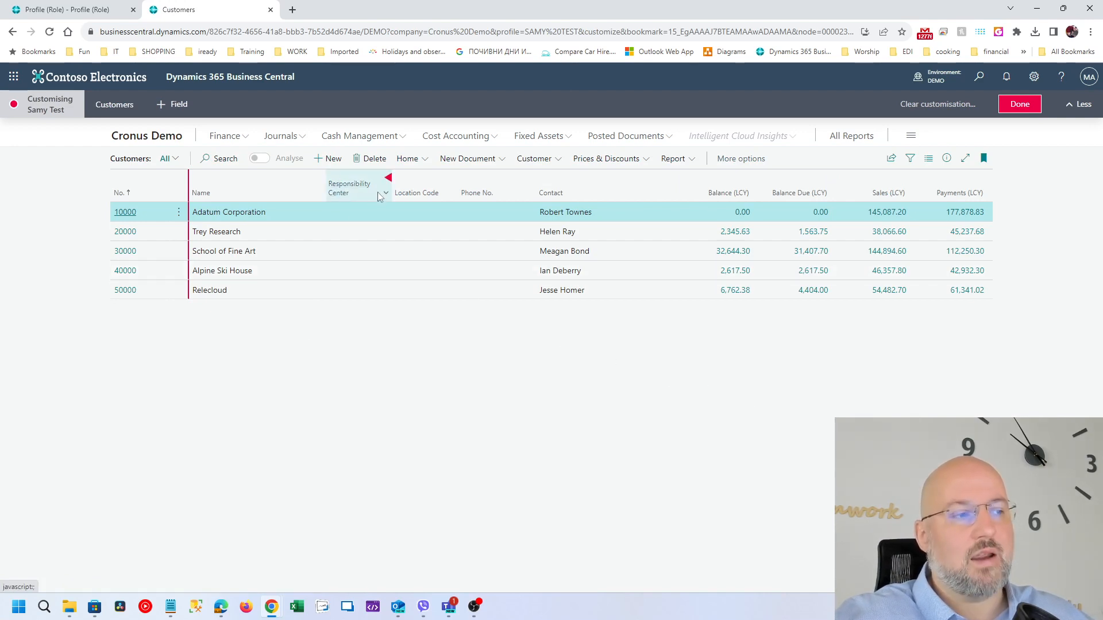
{"action": "left_click", "coordinate": [389, 180]}
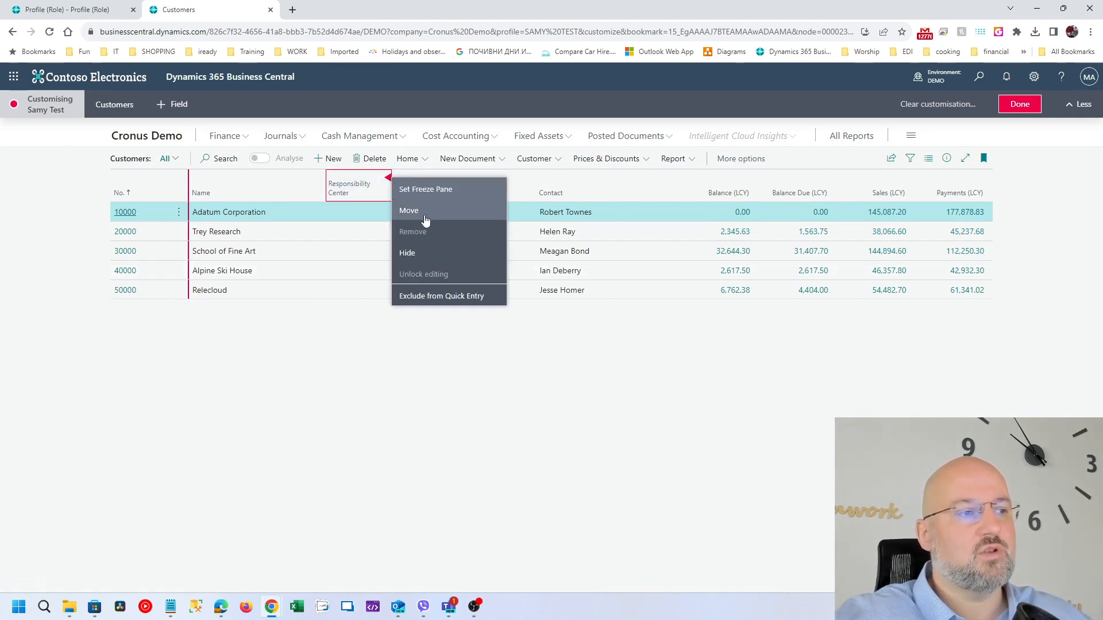
{"action": "left_click", "coordinate": [424, 254]}
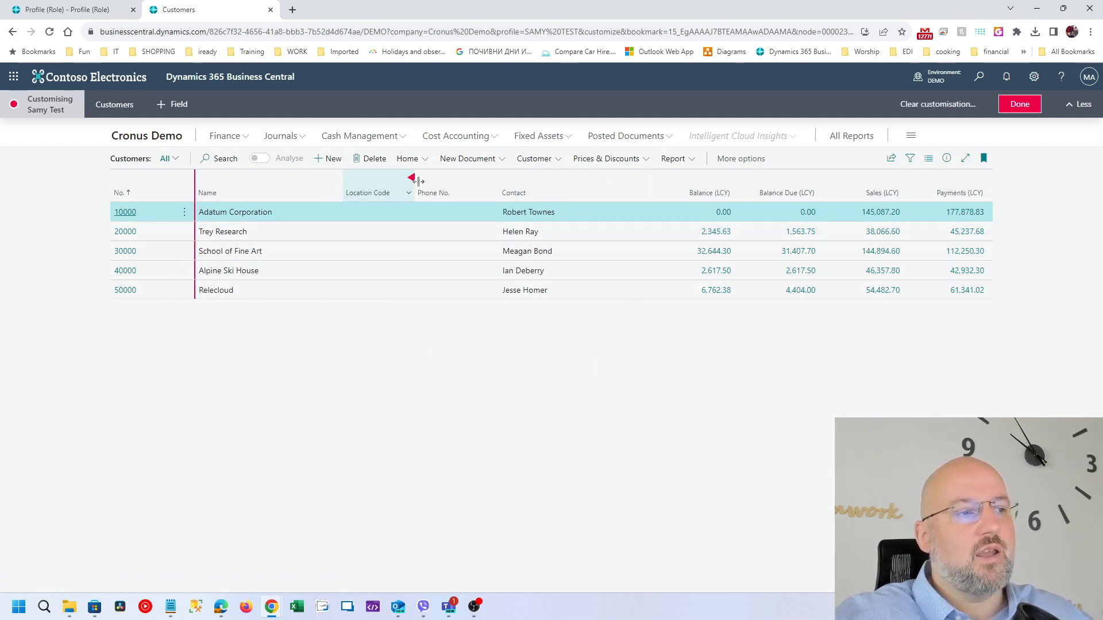
{"action": "left_click_drag", "start_coordinate": [625, 182], "coordinate": [345, 183]}
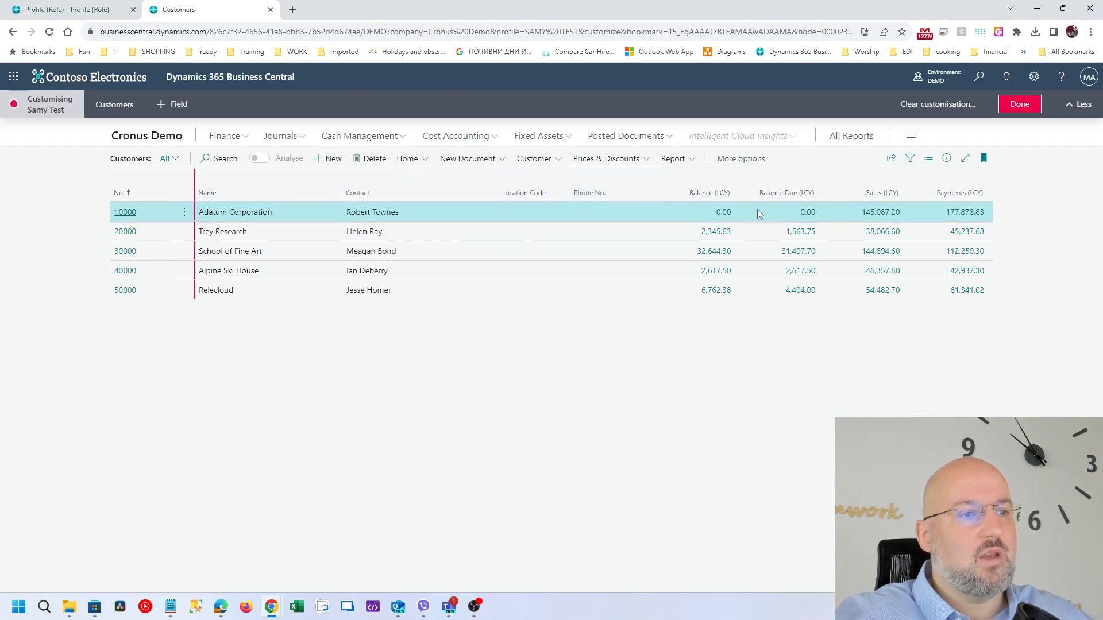
Move the Phone No. column between Contact and Location Code, and open the list of fields available for the page
{"action": "left_click_drag", "start_coordinate": [653, 179], "coordinate": [503, 186]}
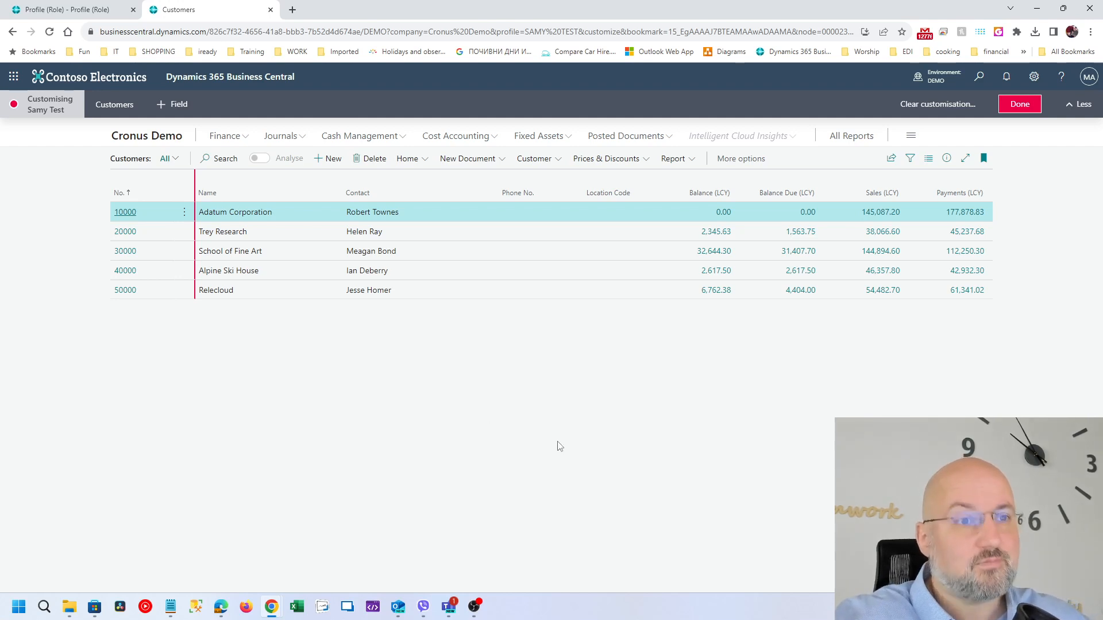
{"action": "left_click", "coordinate": [173, 104]}
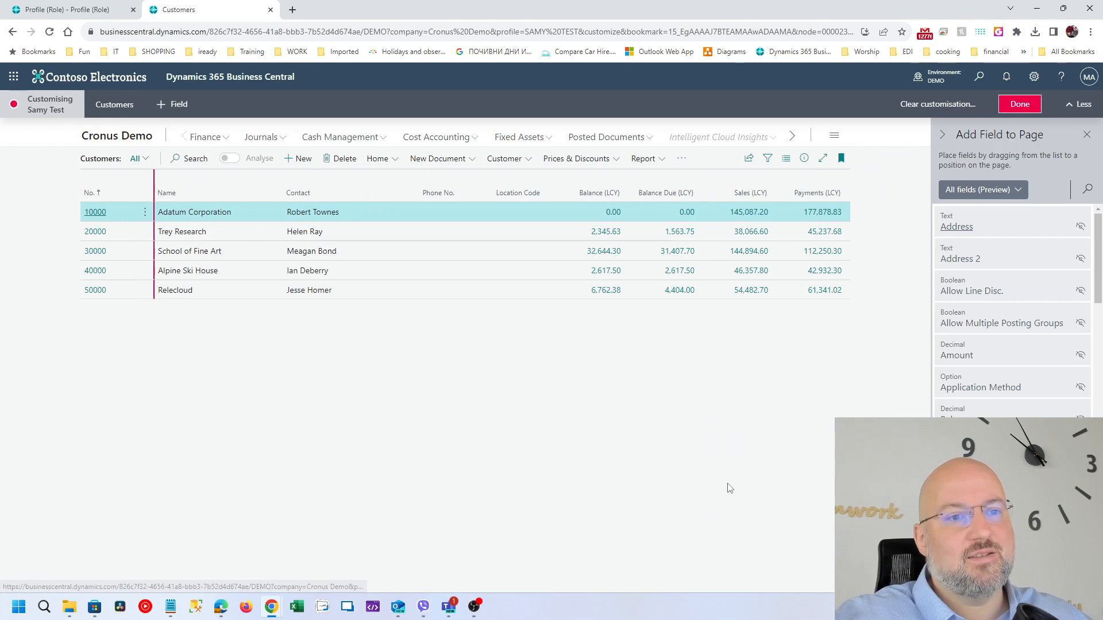
Check the field filter options and look through the complete list of fields available for the Customers page
{"action": "left_click", "coordinate": [1018, 192]}
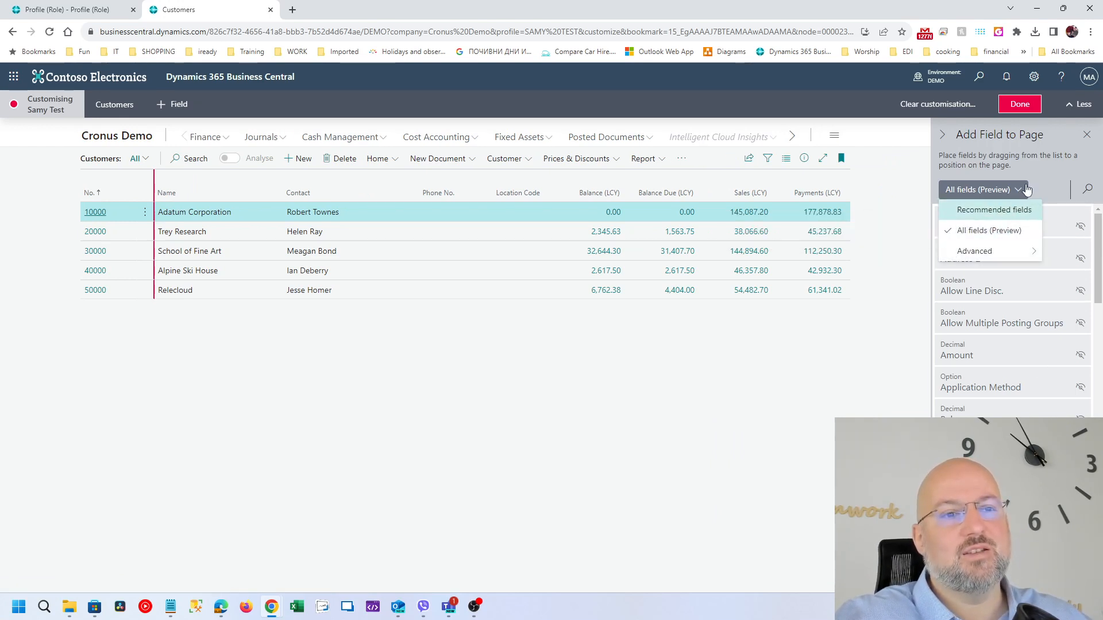
{"action": "left_click", "coordinate": [1040, 169]}
{"action": "scroll", "coordinate": [1052, 339], "scroll_direction": "down", "scroll_amount": 12}
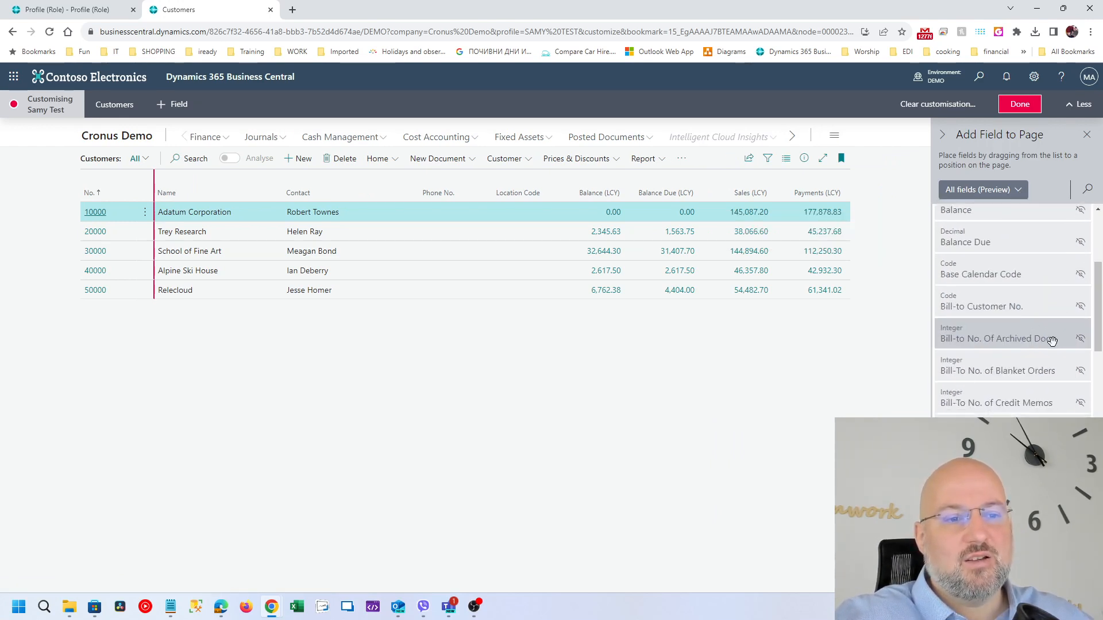
{"action": "scroll", "coordinate": [1032, 408], "scroll_direction": "down", "scroll_amount": 10}
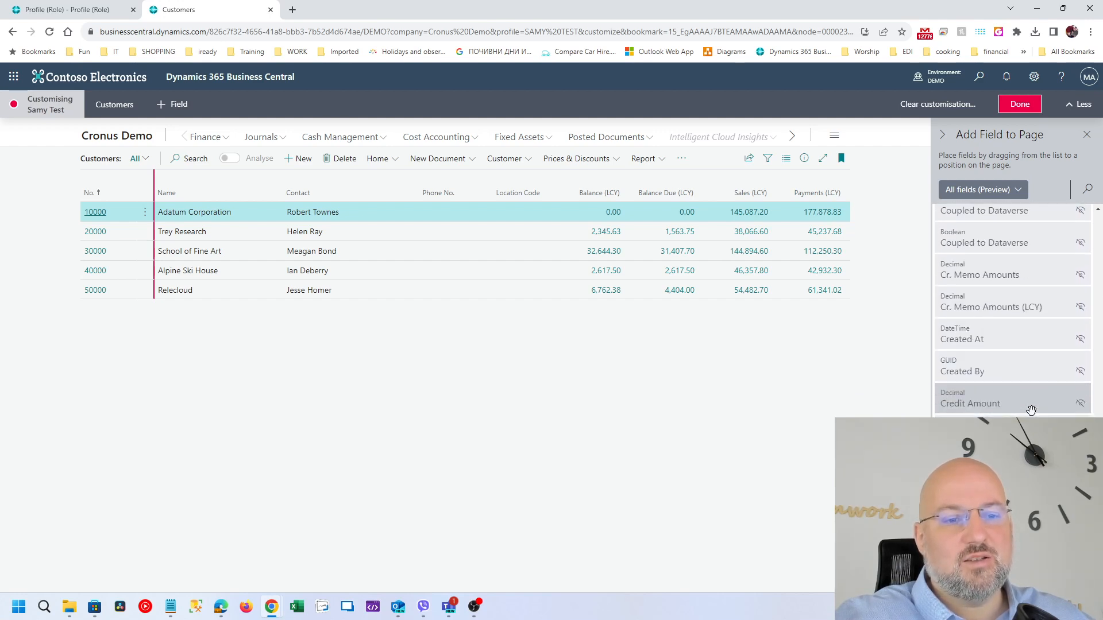
{"action": "scroll", "coordinate": [1028, 396], "scroll_direction": "down", "scroll_amount": 10}
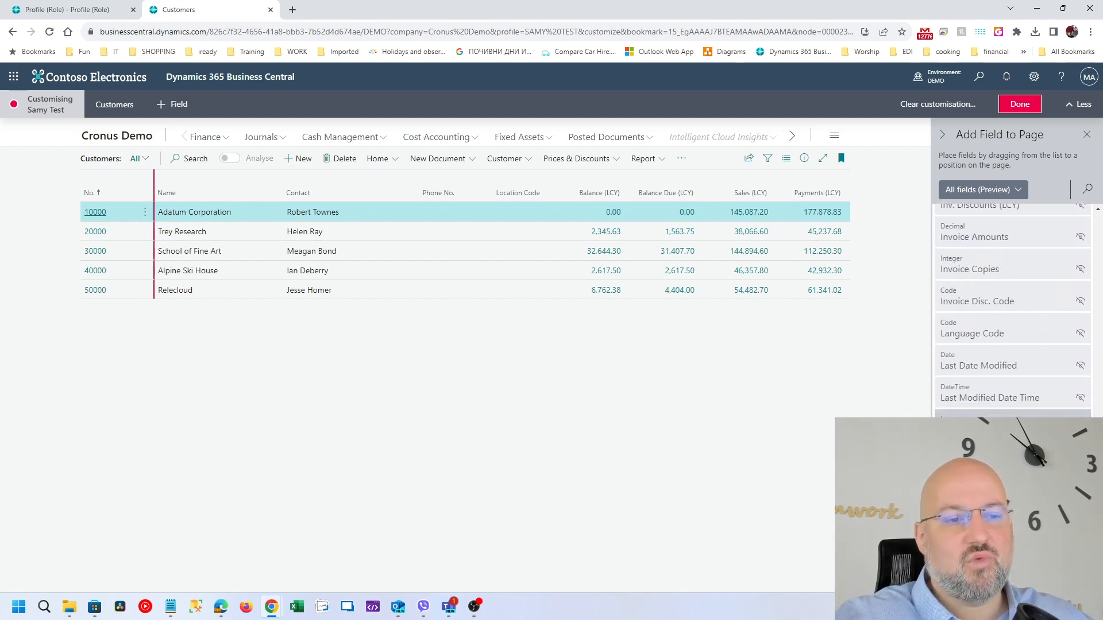
{"action": "scroll", "coordinate": [1029, 402], "scroll_direction": "down", "scroll_amount": 12}
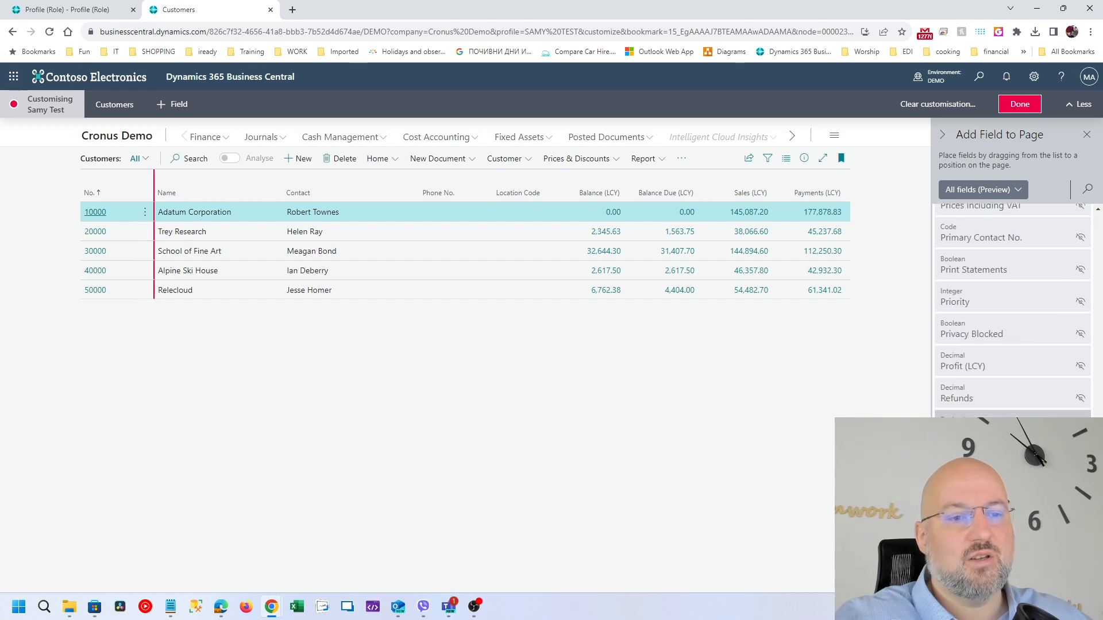
{"action": "scroll", "coordinate": [1028, 402], "scroll_direction": "down", "scroll_amount": 2}
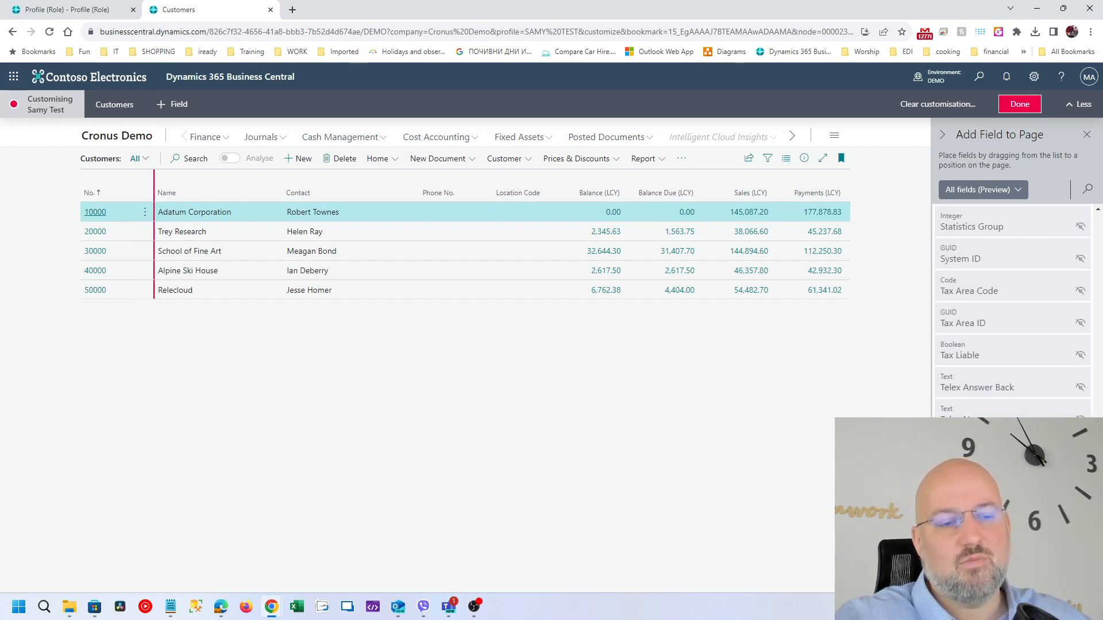
{"action": "scroll", "coordinate": [1011, 310], "scroll_direction": "up", "scroll_amount": 8}
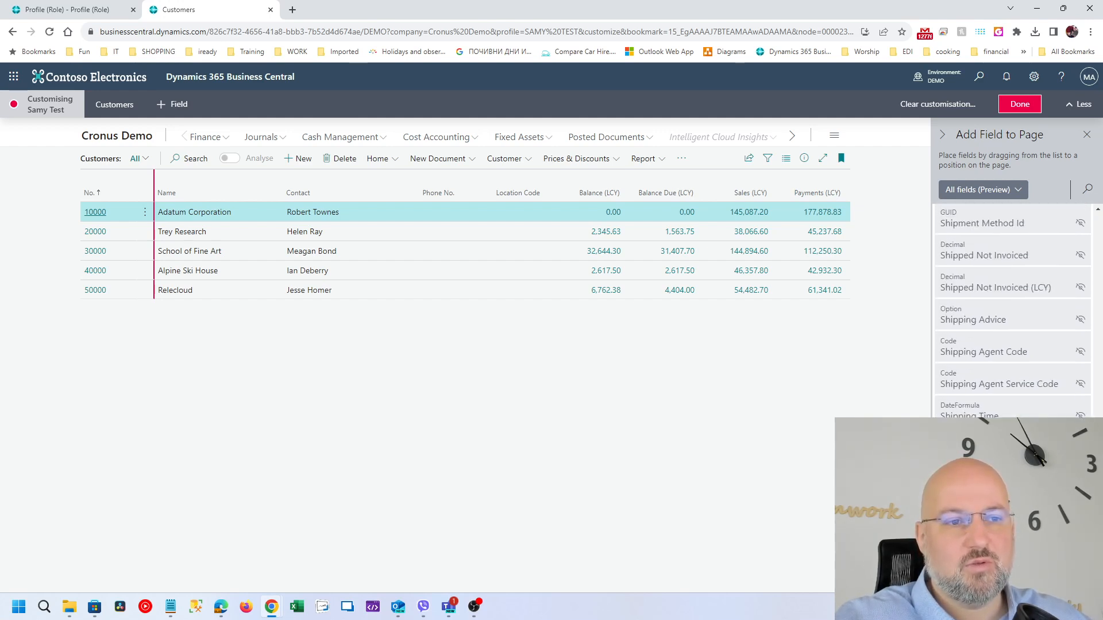
Search the available fields for "creat" and for "modif"
{"action": "left_click", "coordinate": [1085, 195]}
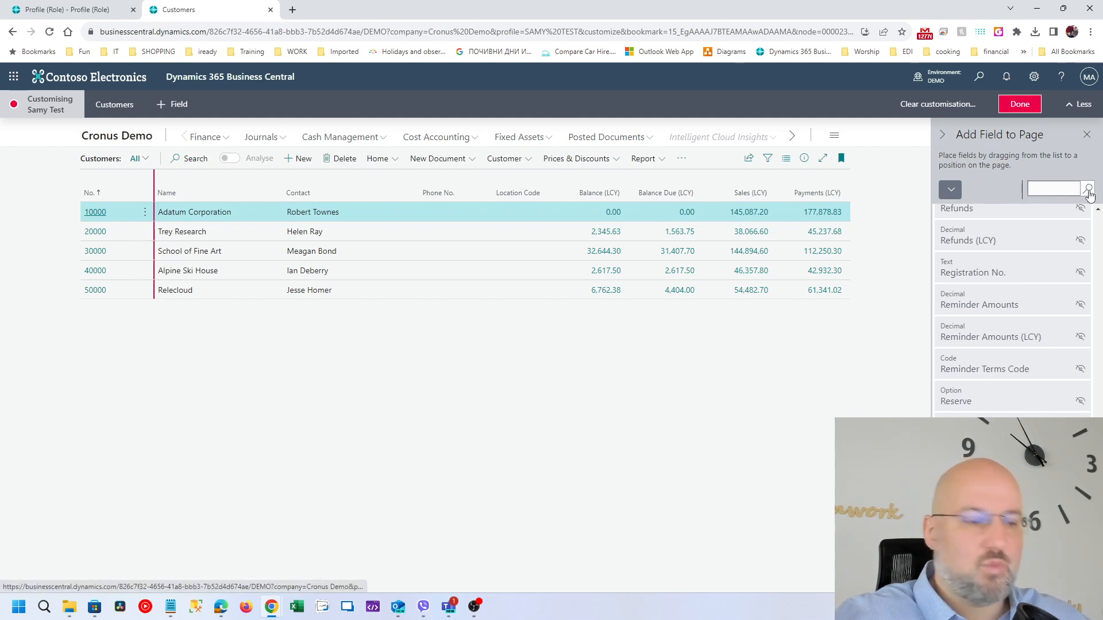
{"action": "type", "text": "creat"}
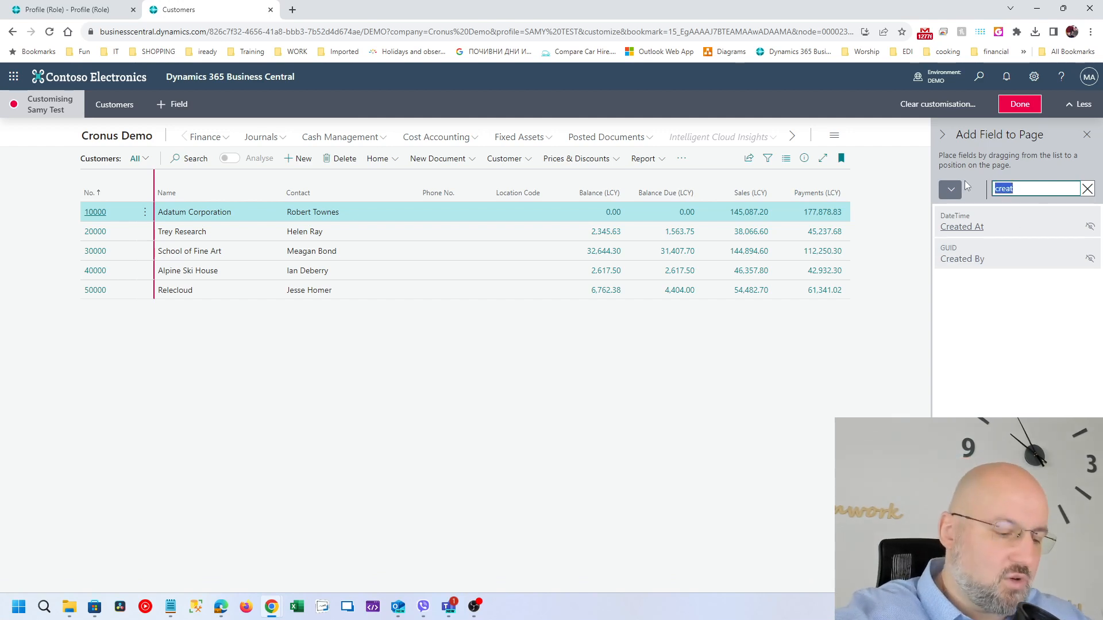
{"action": "type", "text": "modif"}
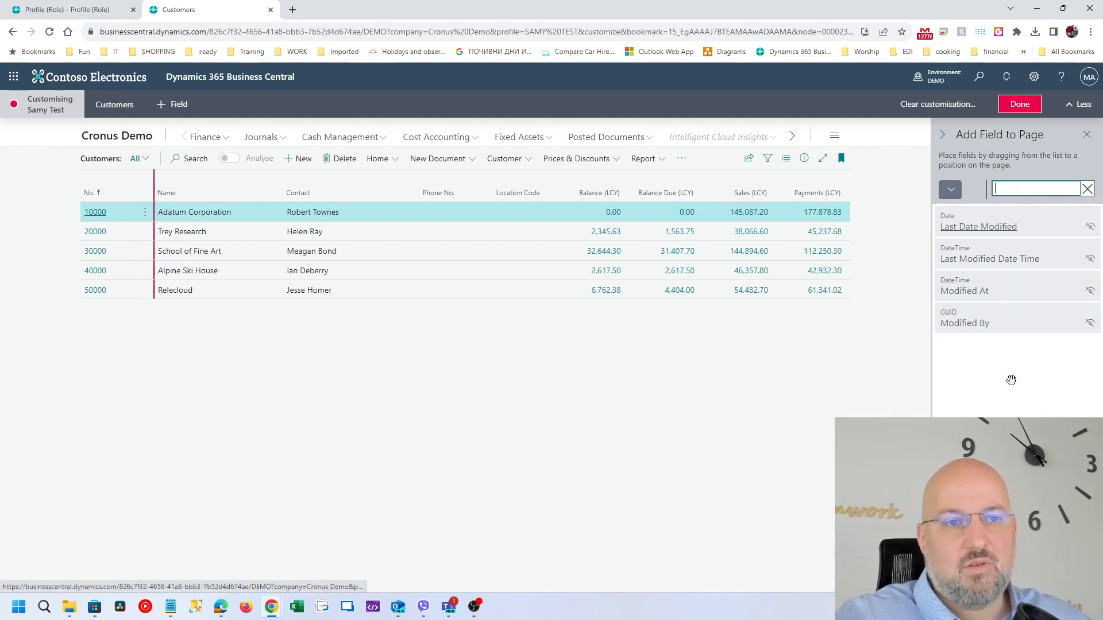
Clear the field search and add the Address field to the Customers list between Contact and Phone No
{"action": "scroll", "coordinate": [1026, 379], "scroll_direction": "up", "scroll_amount": 10}
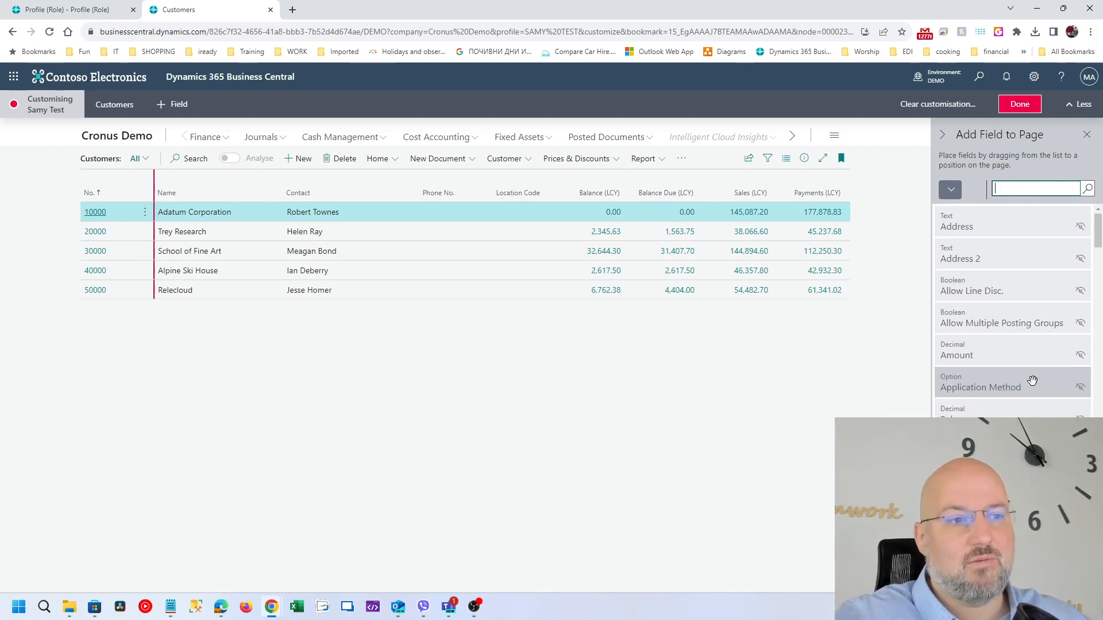
{"action": "left_click", "coordinate": [1033, 377]}
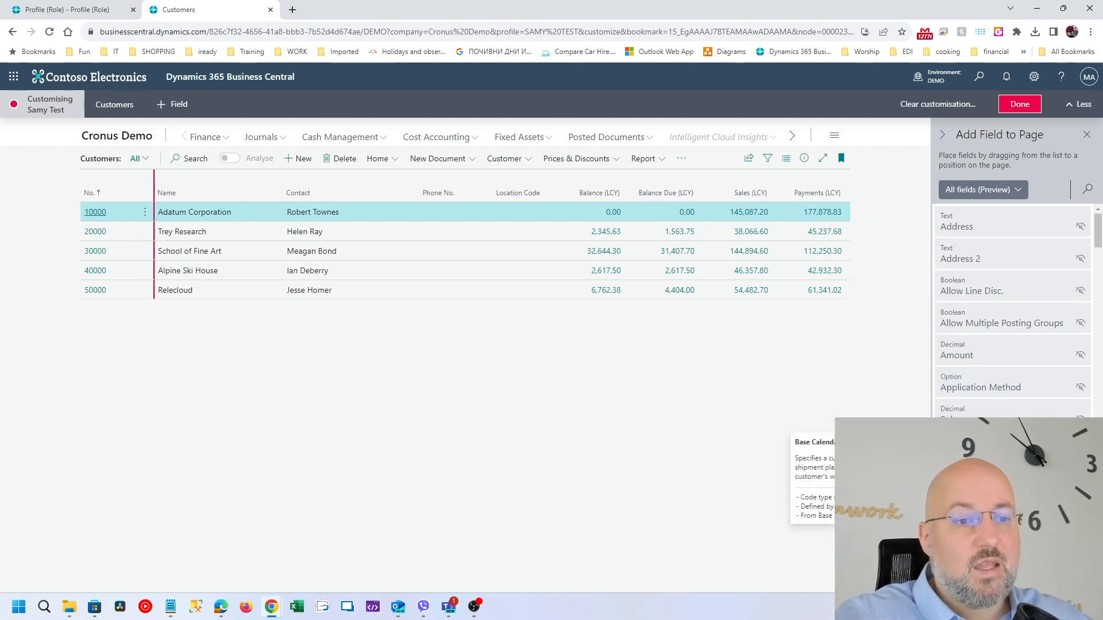
{"action": "left_click_drag", "start_coordinate": [406, 212], "coordinate": [419, 191]}
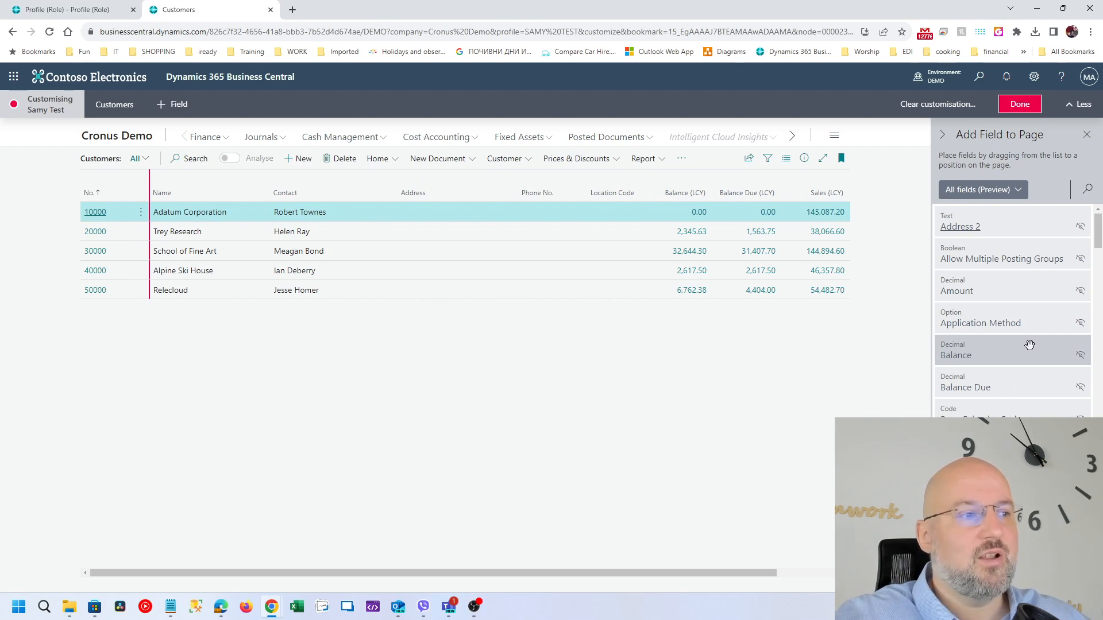
Search the available fields for "modif" and add Modified By as the last column, after Payments (LCY)
{"action": "scroll", "coordinate": [1029, 345], "scroll_direction": "down", "scroll_amount": 3}
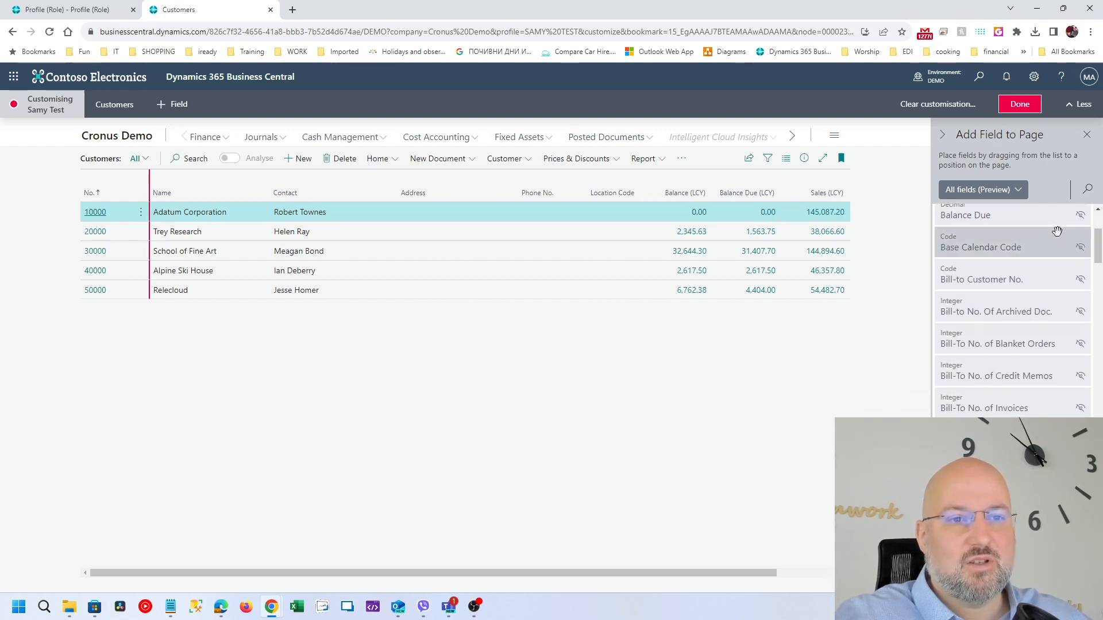
{"action": "left_click", "coordinate": [1088, 190]}
{"action": "type", "text": "modif"}
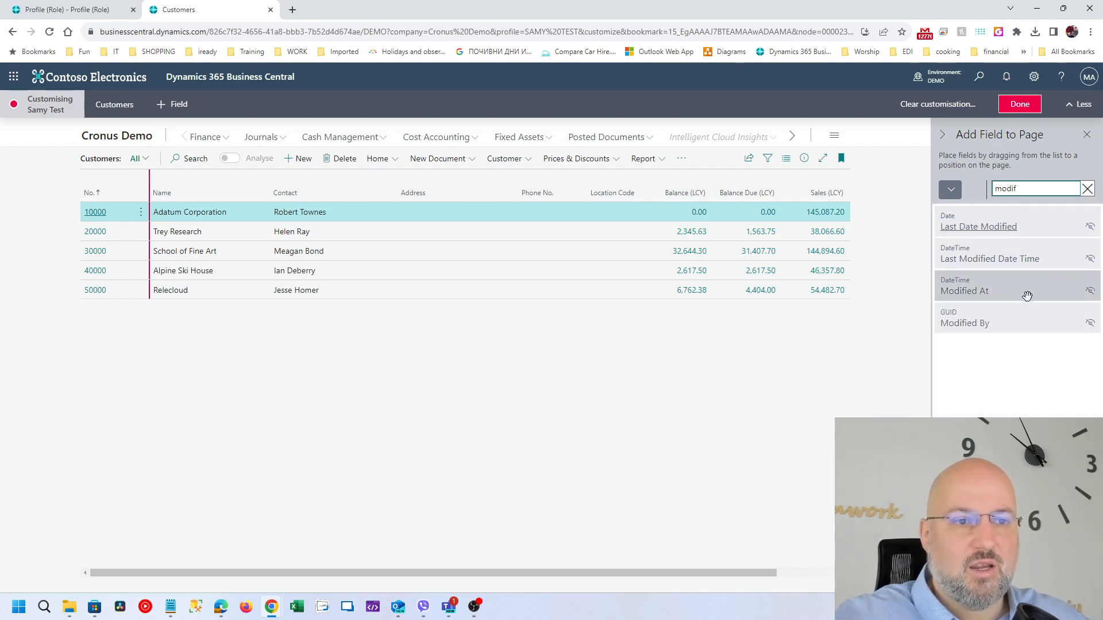
{"action": "left_click_drag", "start_coordinate": [702, 571], "coordinate": [764, 571]}
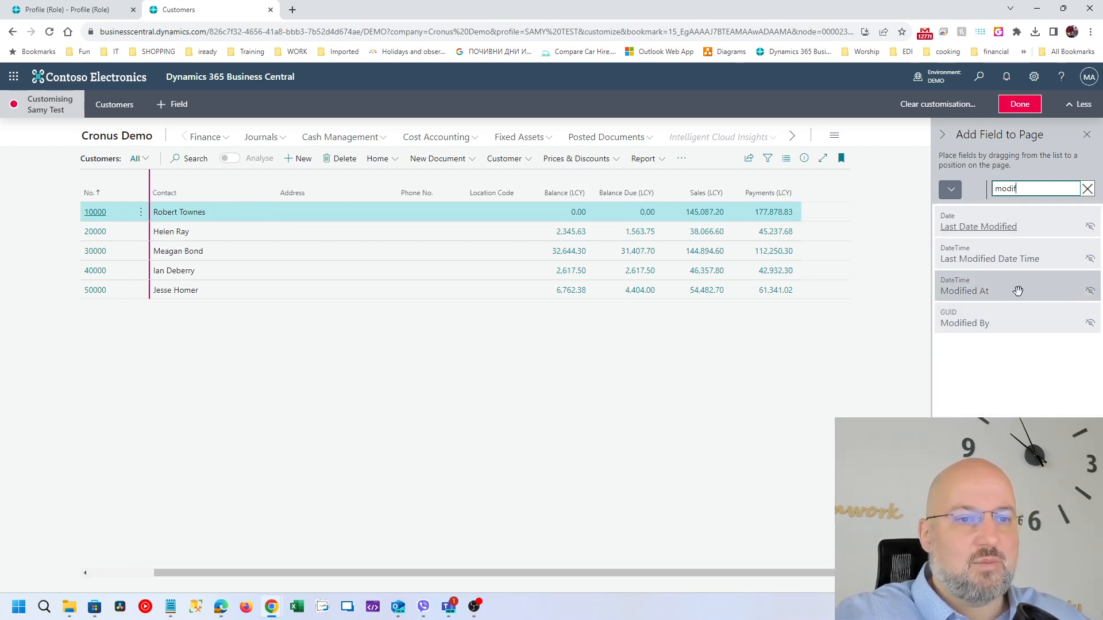
{"action": "left_click_drag", "start_coordinate": [809, 214], "coordinate": [810, 184]}
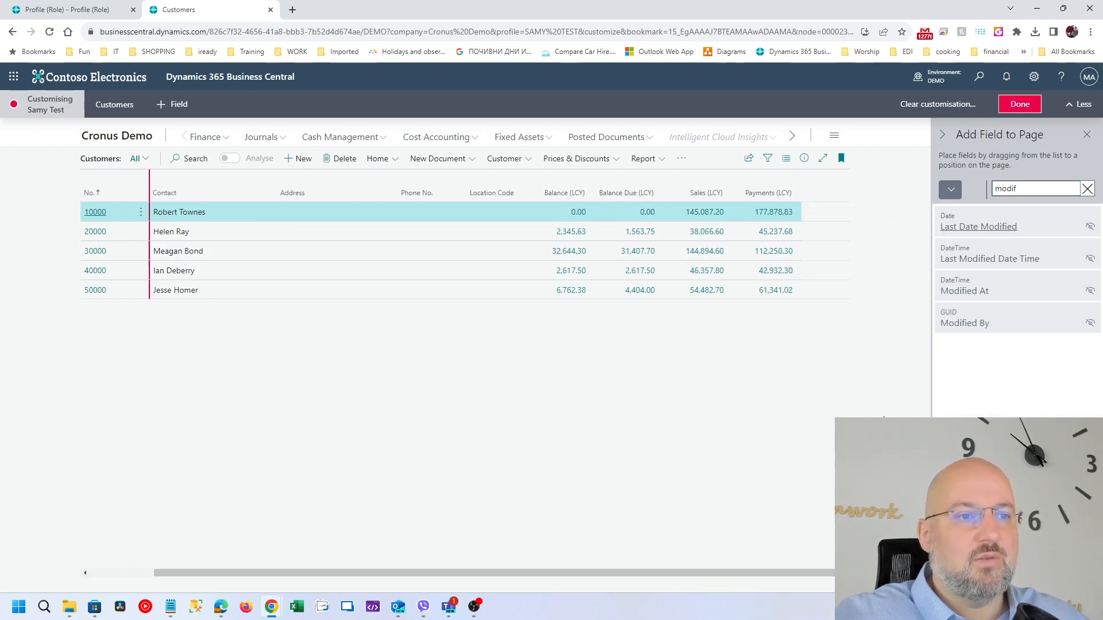
Look up the user behind the first customer's Modified By value, and remove the Modified By column
{"action": "left_click_drag", "start_coordinate": [625, 573], "coordinate": [781, 572]}
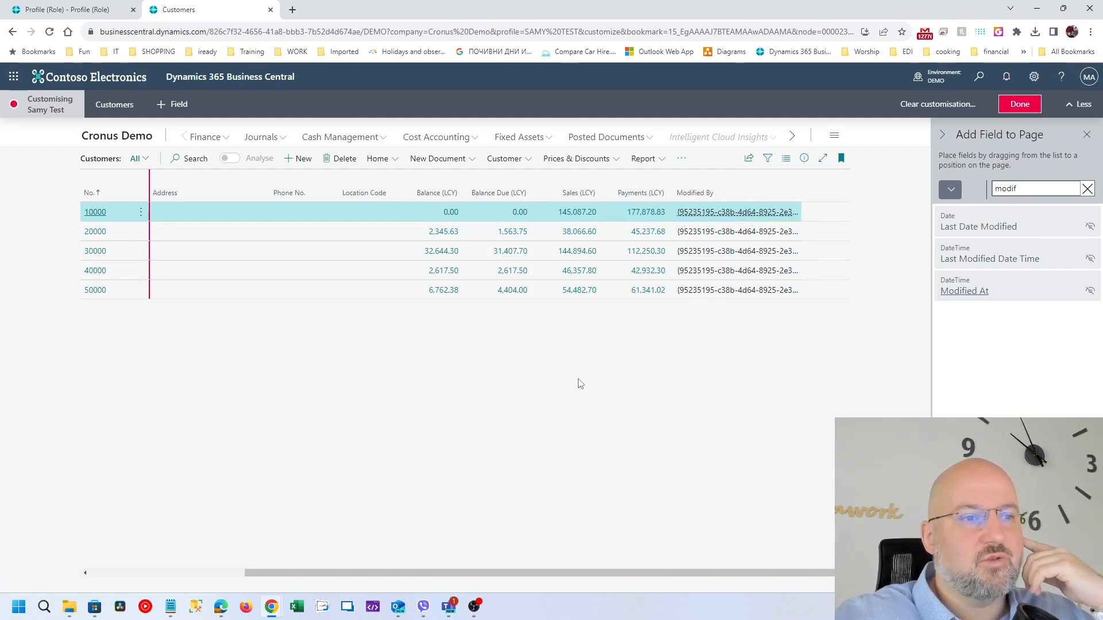
{"action": "left_click", "coordinate": [702, 215]}
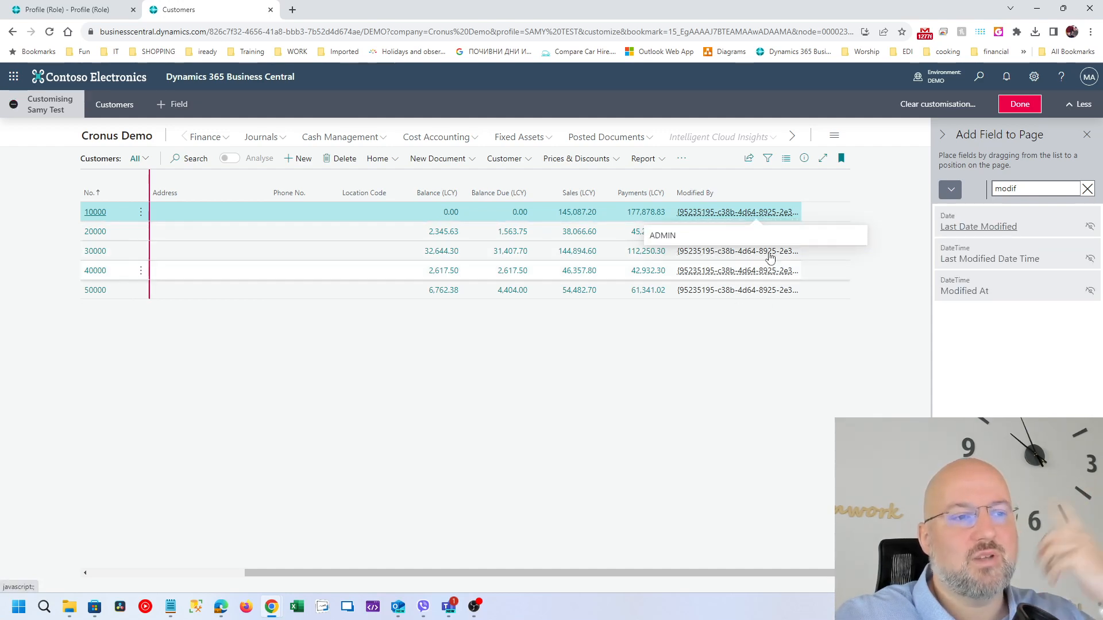
{"action": "left_click", "coordinate": [797, 187]}
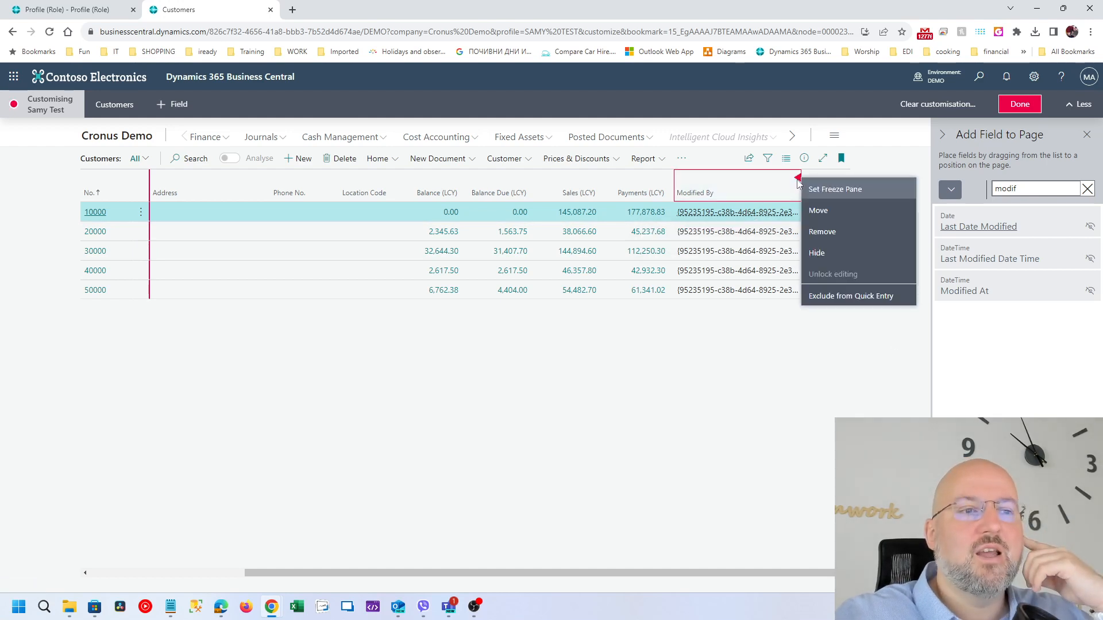
{"action": "left_click", "coordinate": [847, 240]}
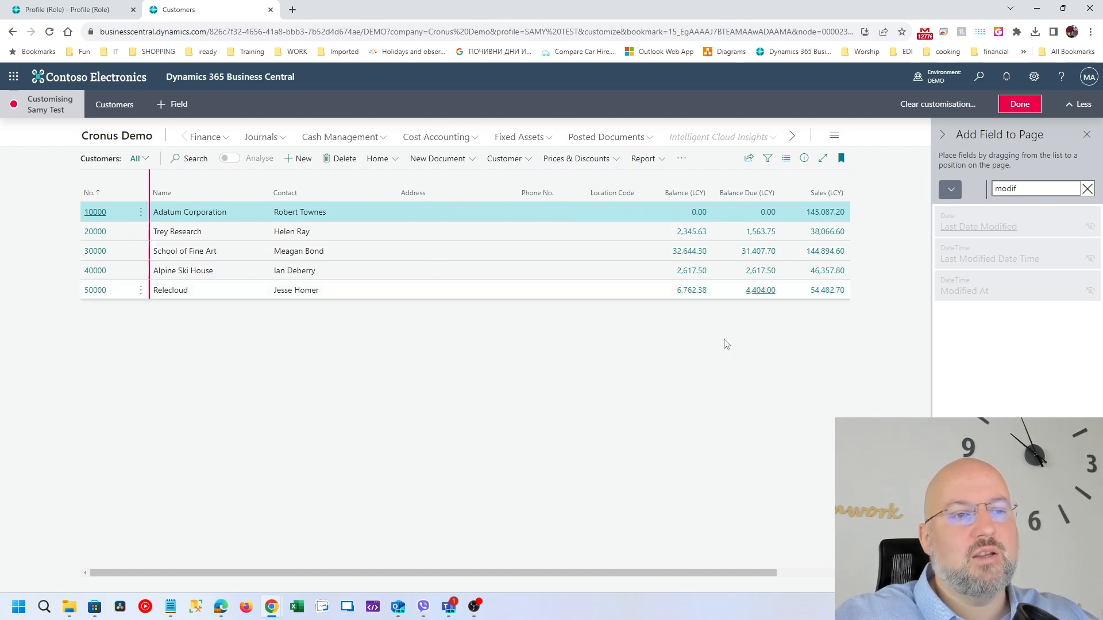
Search for "post" and "city", adding Post Code after Address and City between Address and Post Code
{"action": "scroll", "coordinate": [691, 579], "scroll_direction": "right", "scroll_amount": 3}
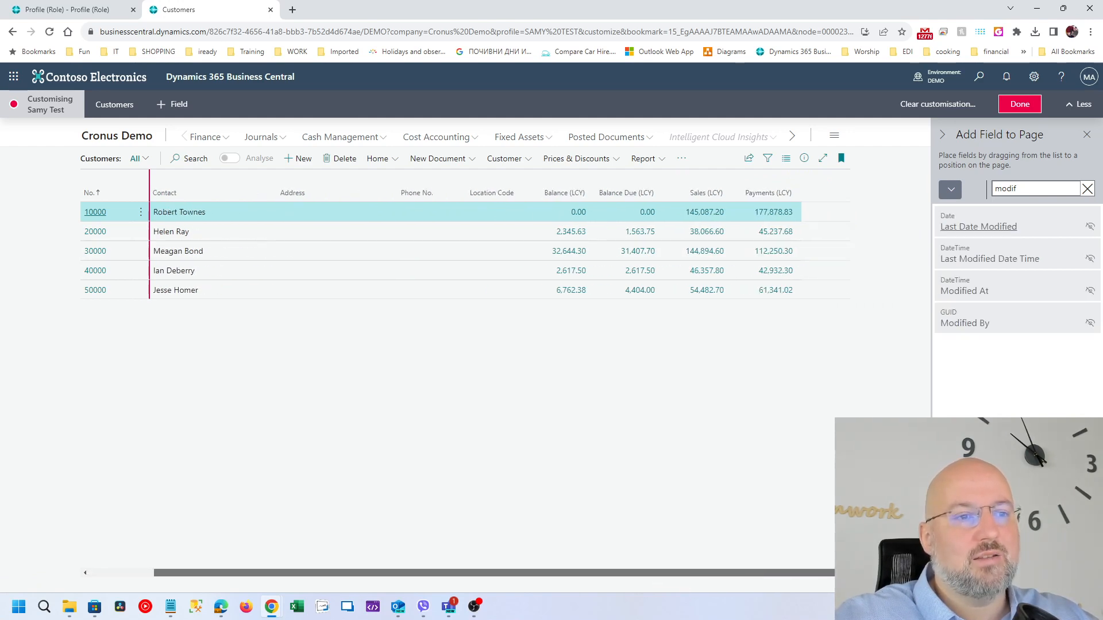
{"action": "left_click", "coordinate": [1088, 189]}
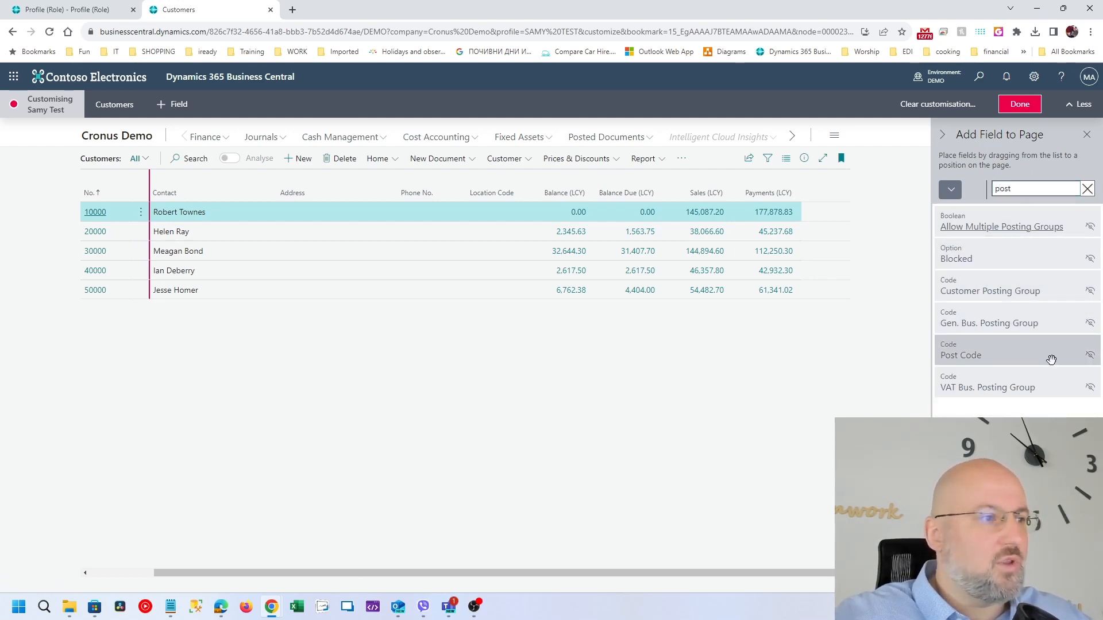
{"action": "left_click_drag", "start_coordinate": [486, 202], "coordinate": [402, 197]}
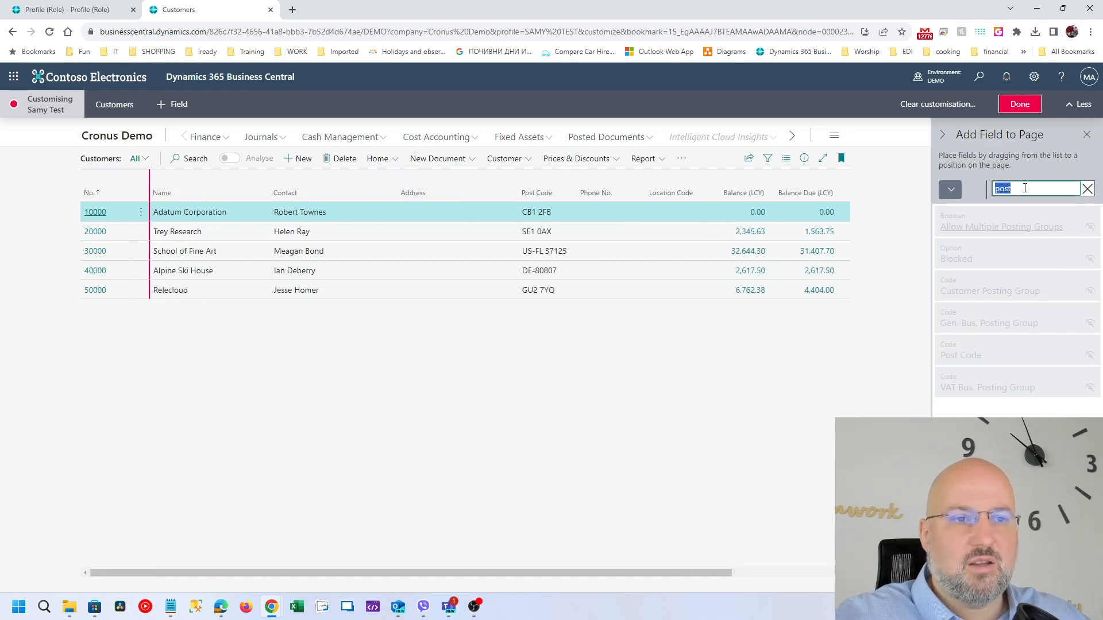
{"action": "type", "text": "city"}
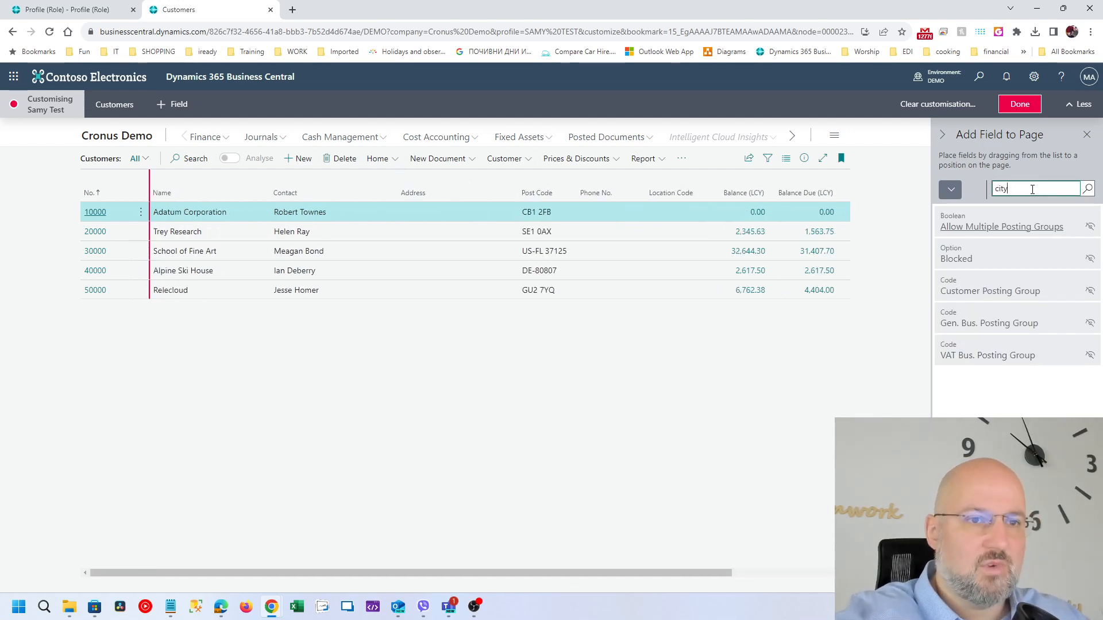
{"action": "left_click_drag", "start_coordinate": [1008, 228], "coordinate": [523, 193]}
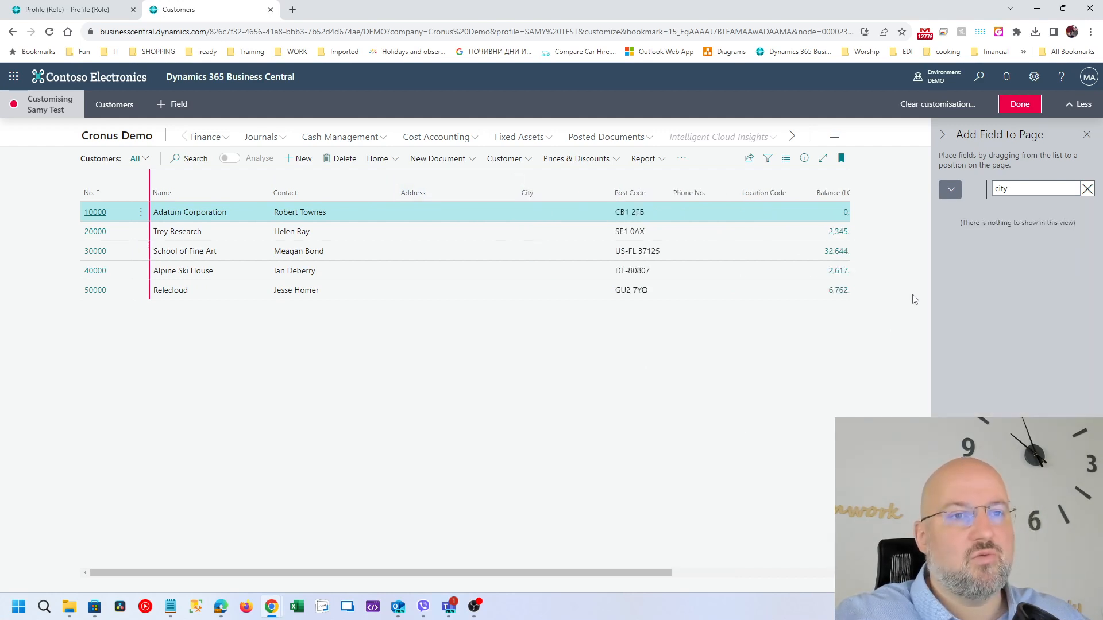
Clear the field search, restrict the available fields to Recommended fields and look through them
{"action": "left_click", "coordinate": [1087, 189]}
{"action": "left_click", "coordinate": [986, 194]}
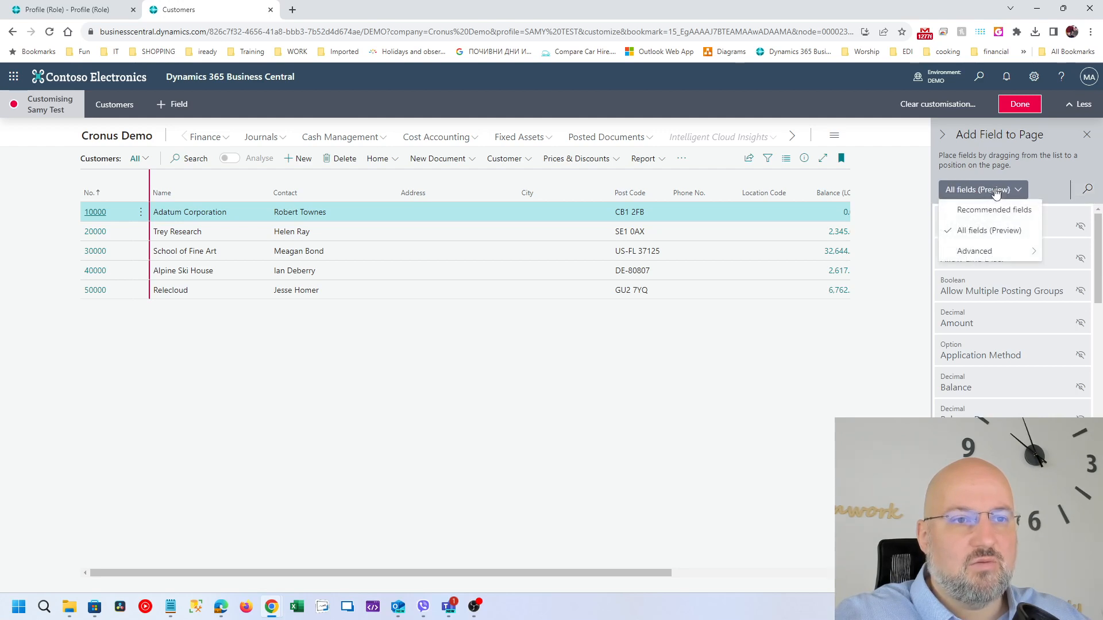
{"action": "left_click", "coordinate": [995, 210]}
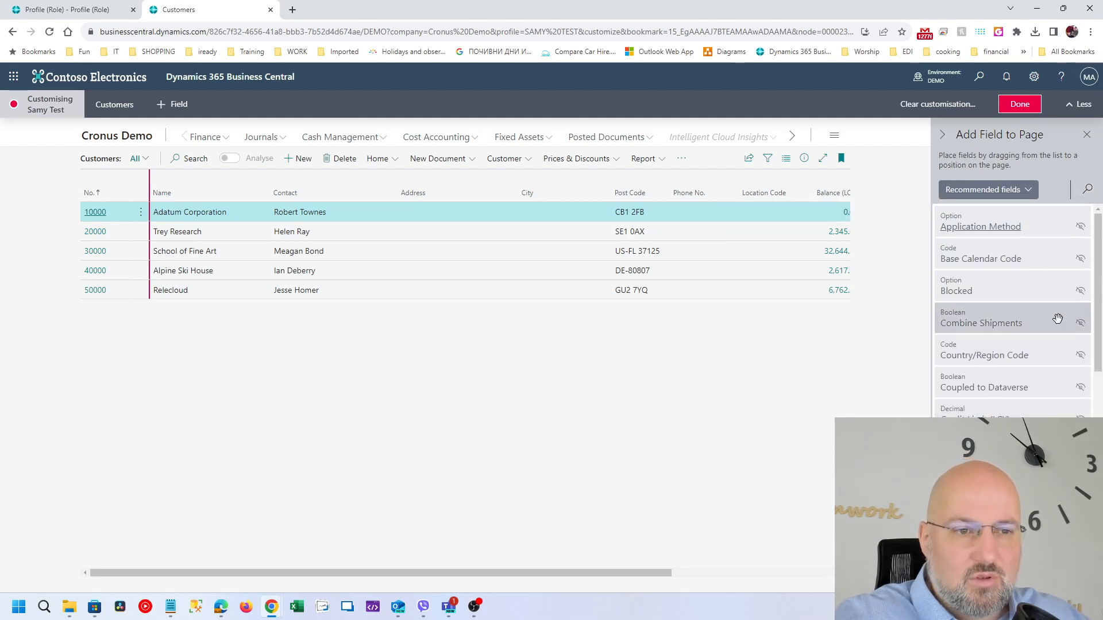
{"action": "scroll", "coordinate": [1052, 338], "scroll_direction": "down", "scroll_amount": 2}
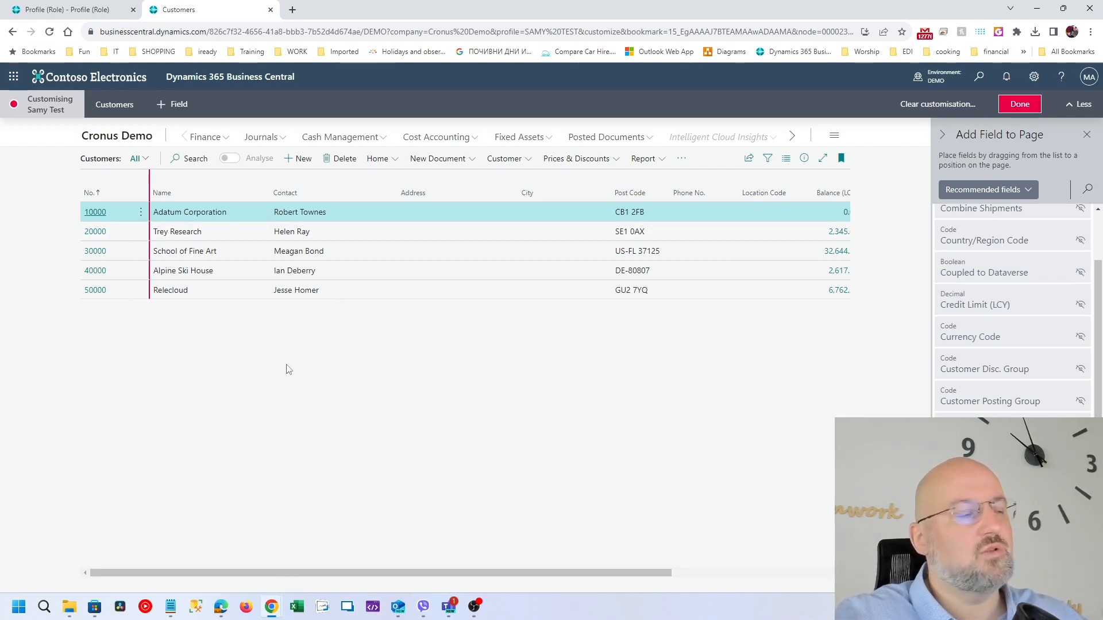
Return to the role center, search for "sal lin" and open the Sales Lines page for customisation
{"action": "left_click", "coordinate": [134, 142]}
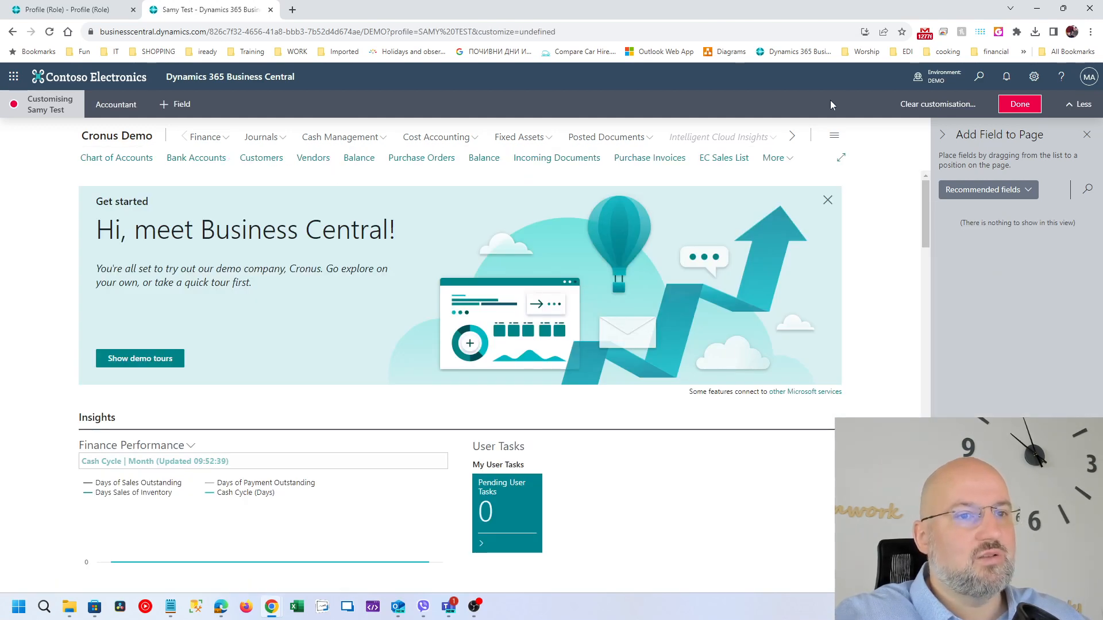
{"action": "left_click", "coordinate": [981, 78]}
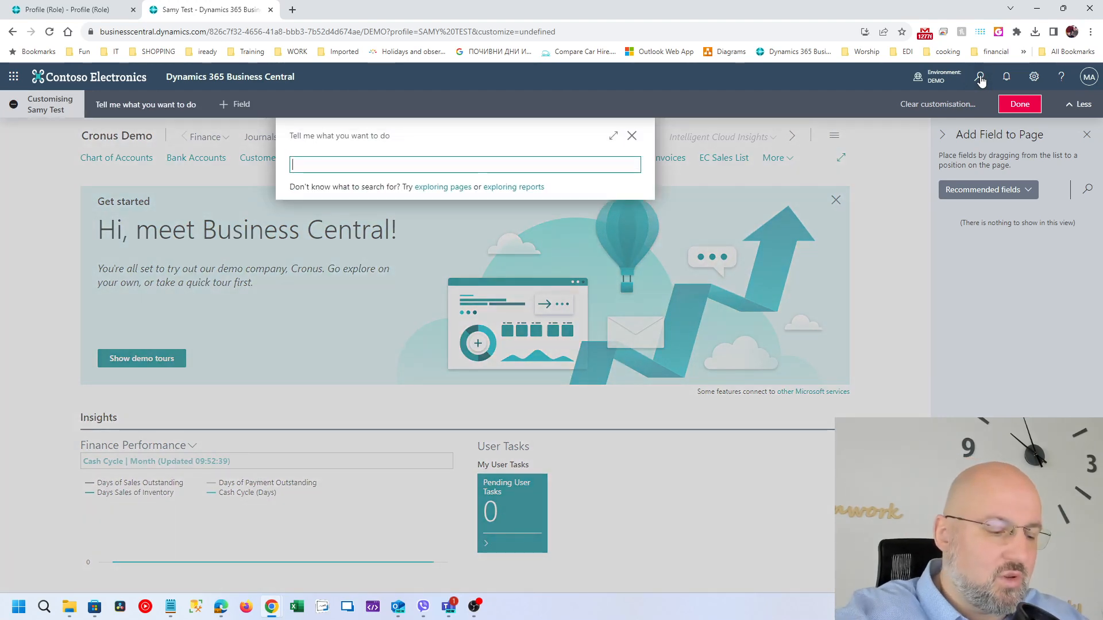
{"action": "type", "text": "sal lin e"}
{"action": "key", "text": "BackSpace"}
{"action": "key", "text": "BackSpace"}
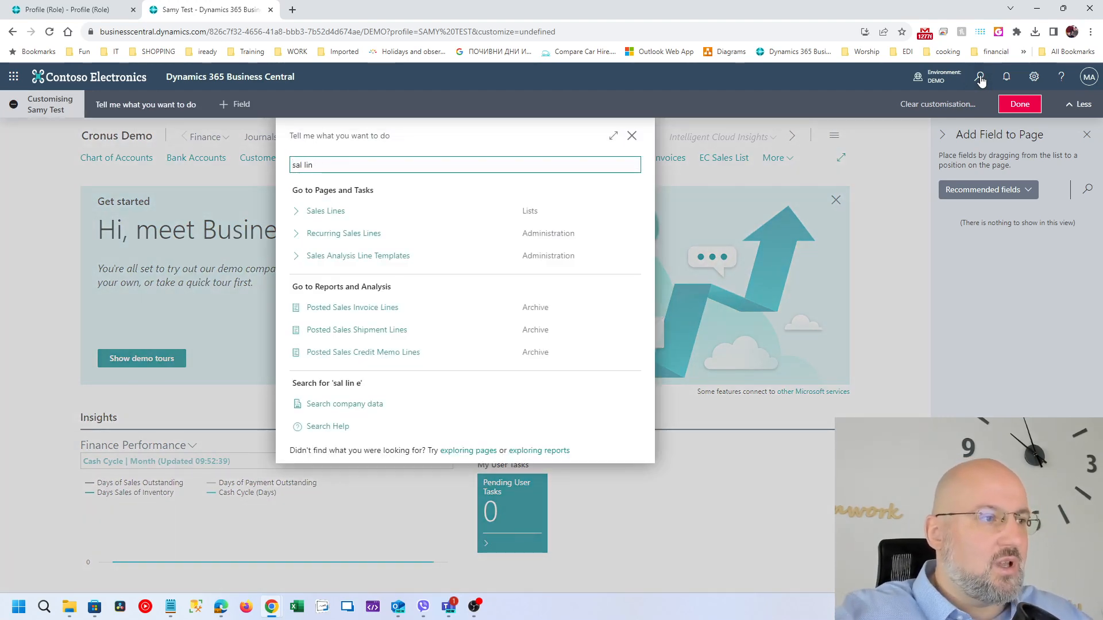
{"action": "left_click", "coordinate": [322, 211]}
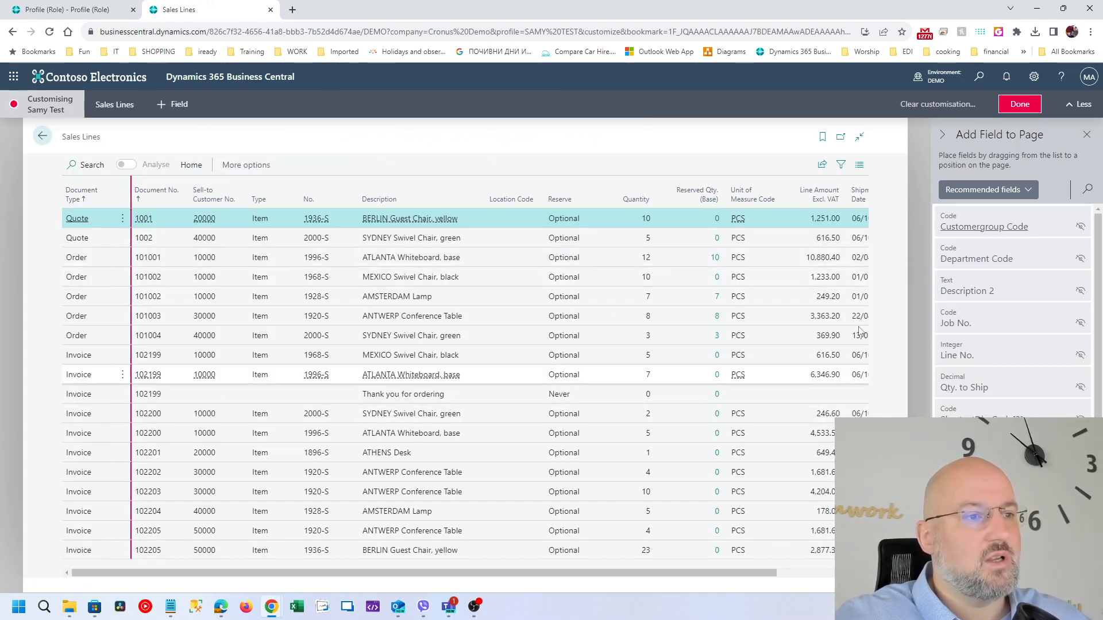
Look through the recommended fields for the Sales Lines page, and switch the available fields to All fields (Preview)
{"action": "left_click_drag", "start_coordinate": [623, 574], "coordinate": [812, 577]}
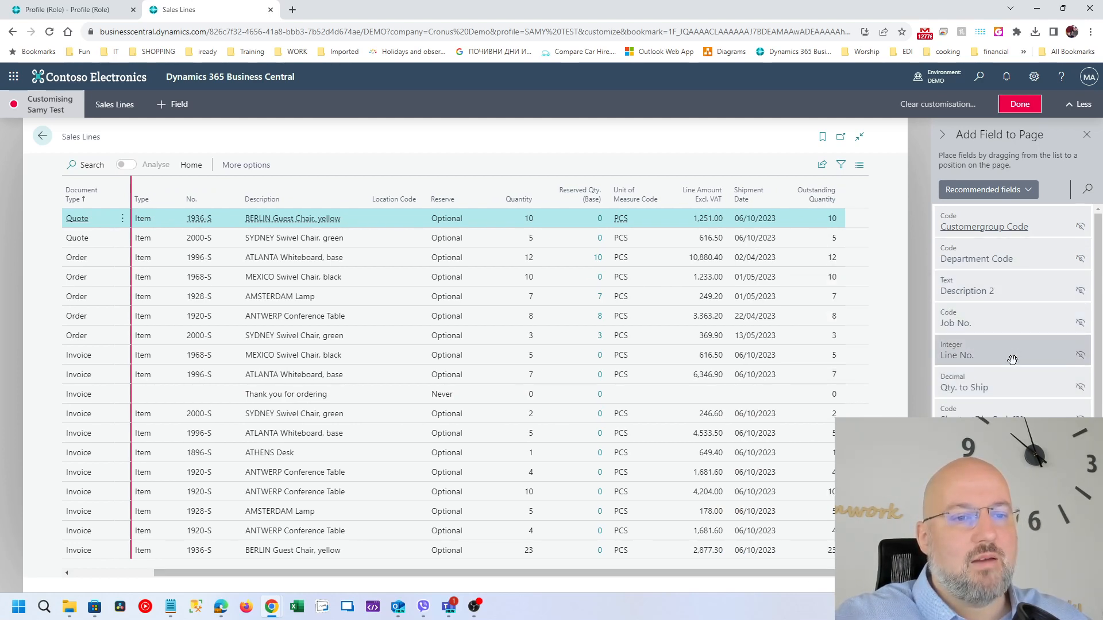
{"action": "mouse_move", "coordinate": [1013, 355]}
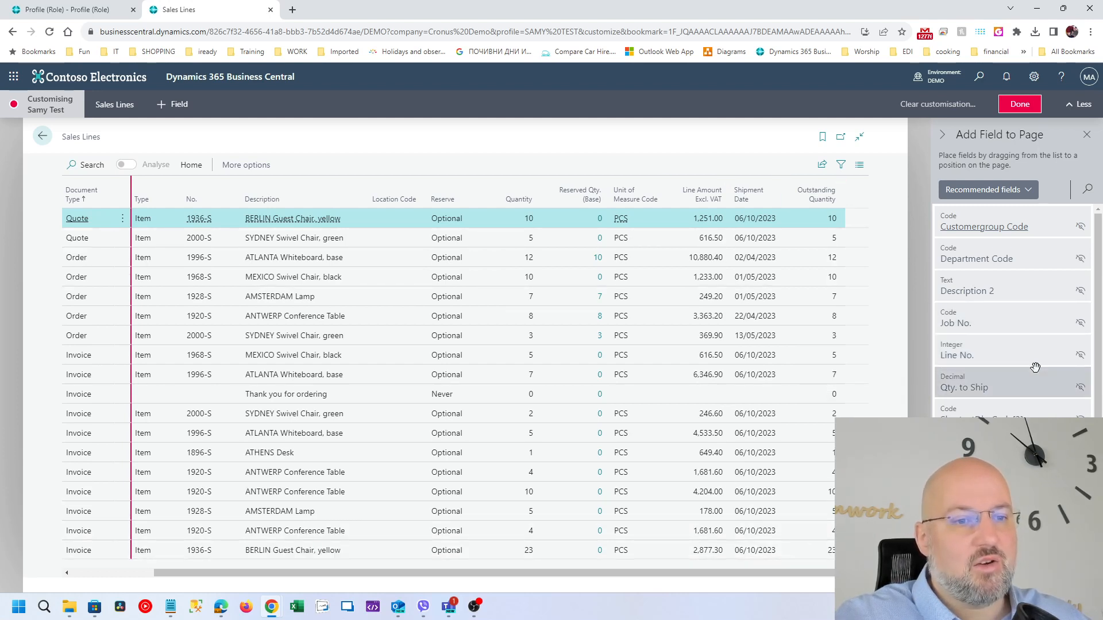
{"action": "scroll", "coordinate": [1028, 362], "scroll_direction": "down", "scroll_amount": 1}
{"action": "left_click", "coordinate": [1027, 189]}
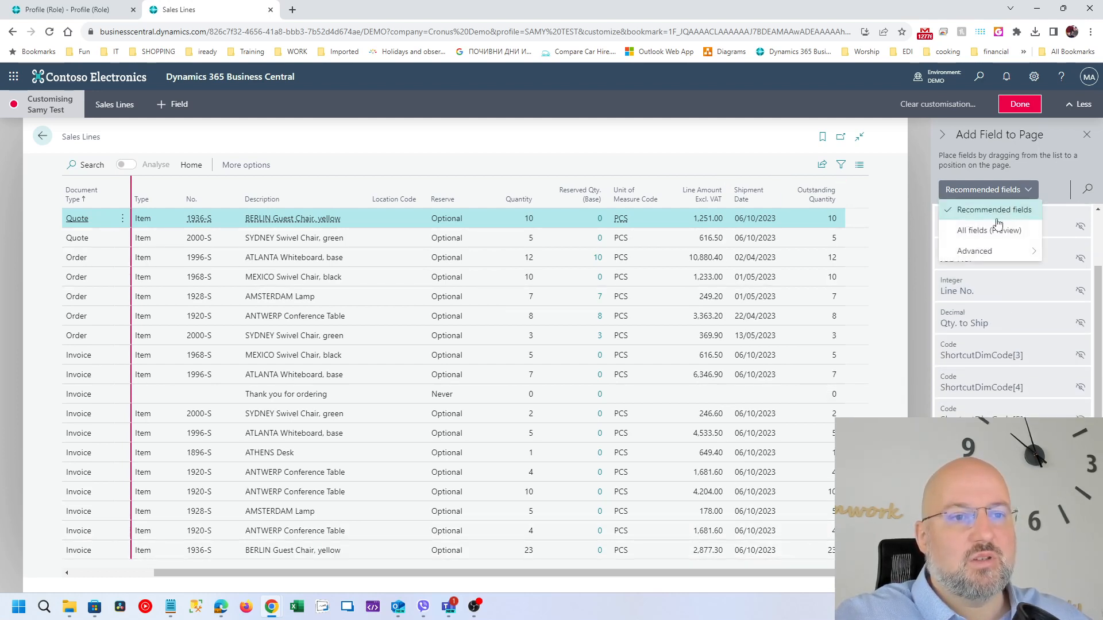
{"action": "left_click", "coordinate": [999, 230]}
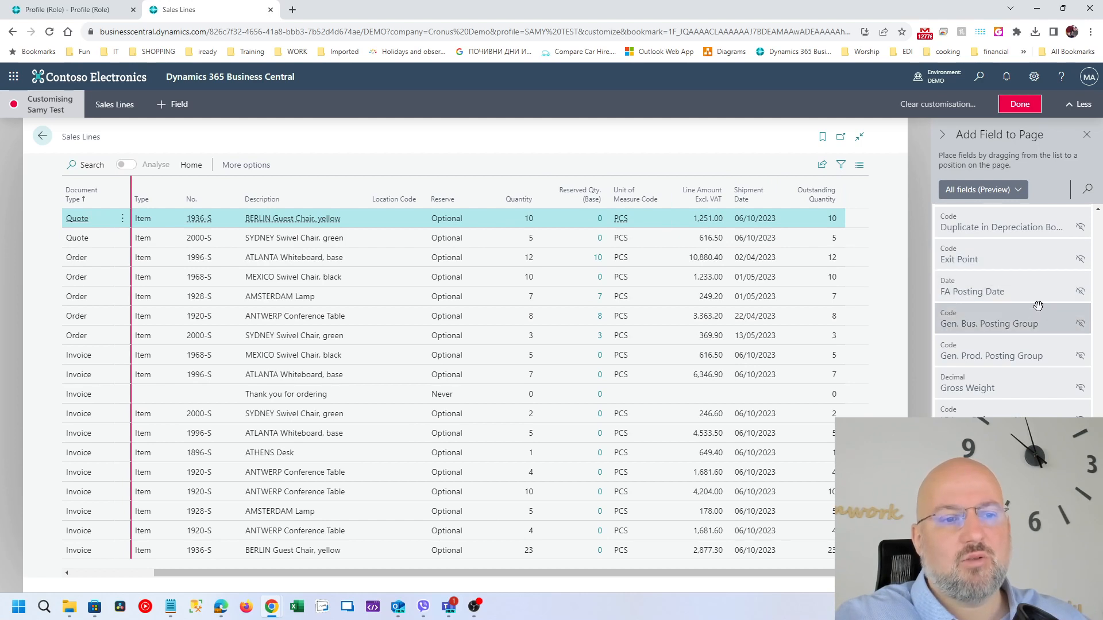
{"action": "scroll", "coordinate": [1039, 306], "scroll_direction": "down", "scroll_amount": 2}
Search the fields for "price" and add Unit Price between Unit of Measure Code and Line Amount Excl. VAT
{"action": "left_click", "coordinate": [1087, 189]}
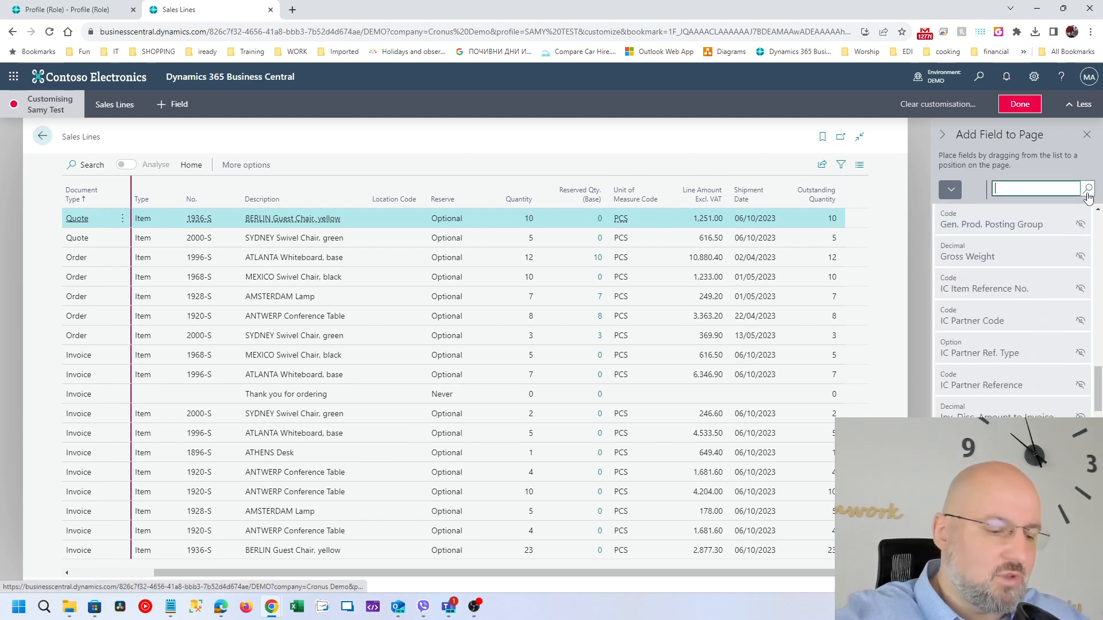
{"action": "type", "text": "price"}
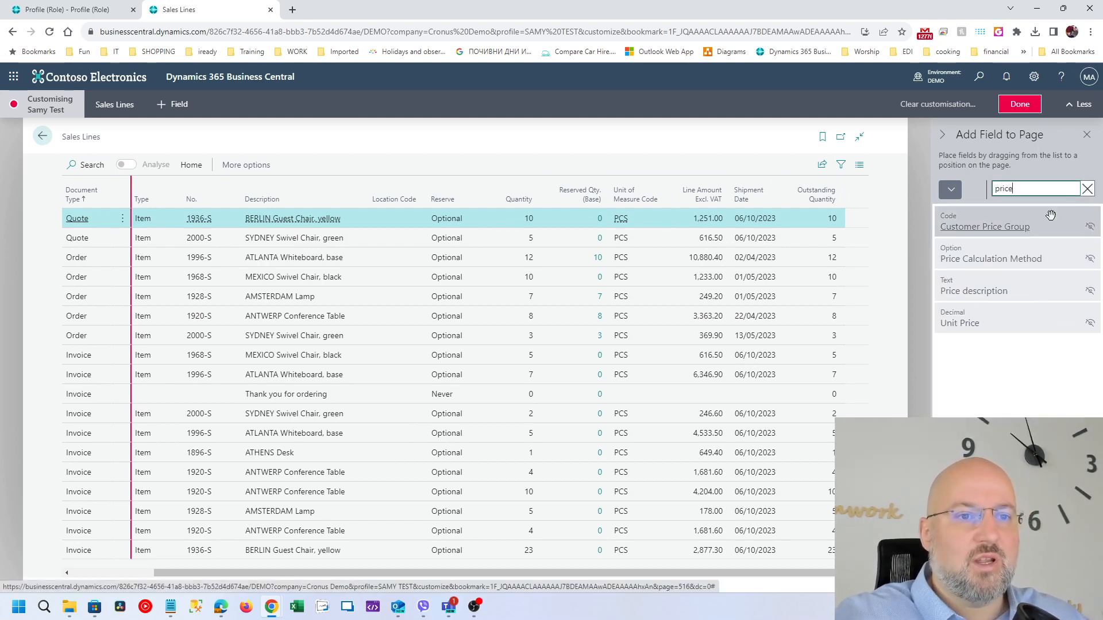
{"action": "left_click_drag", "start_coordinate": [717, 218], "coordinate": [573, 236]}
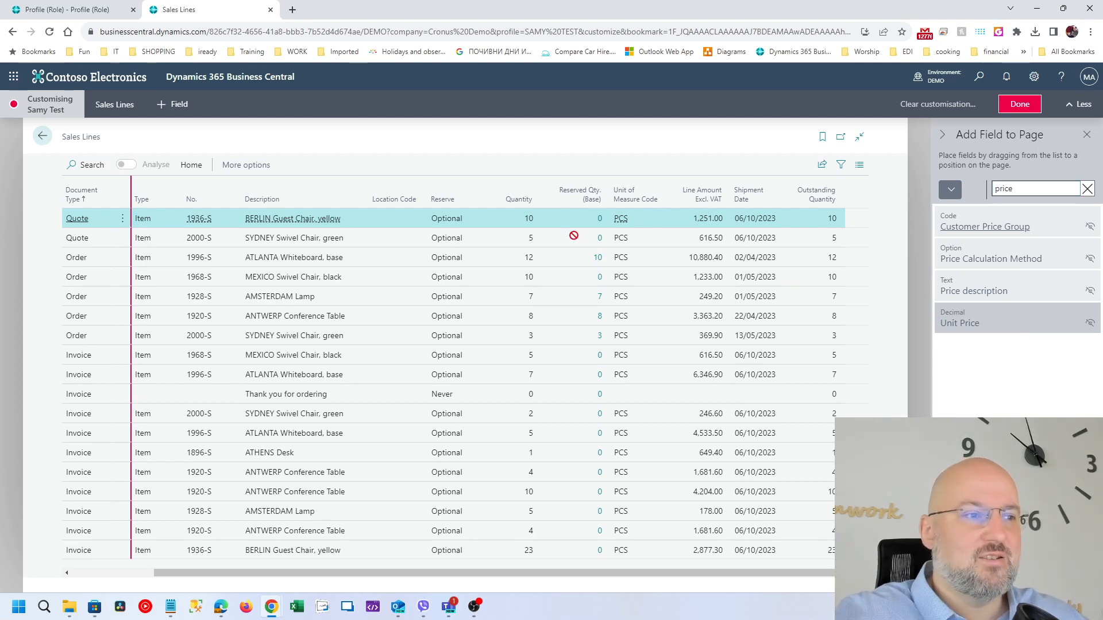
{"action": "left_click_drag", "start_coordinate": [690, 214], "coordinate": [675, 200]}
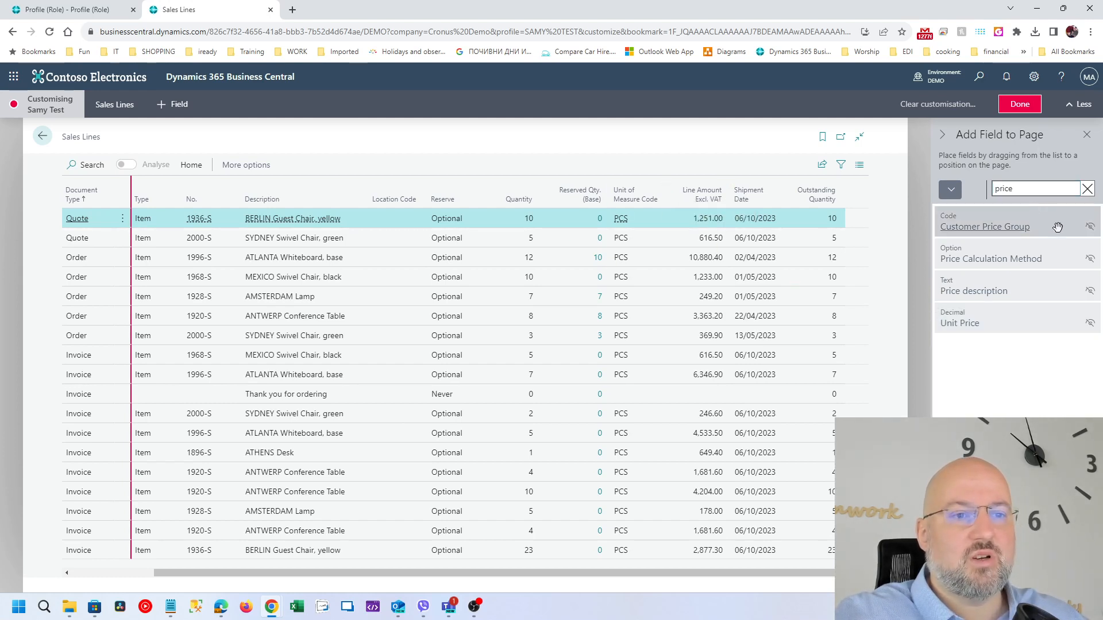
{"action": "double_click", "coordinate": [1031, 188]}
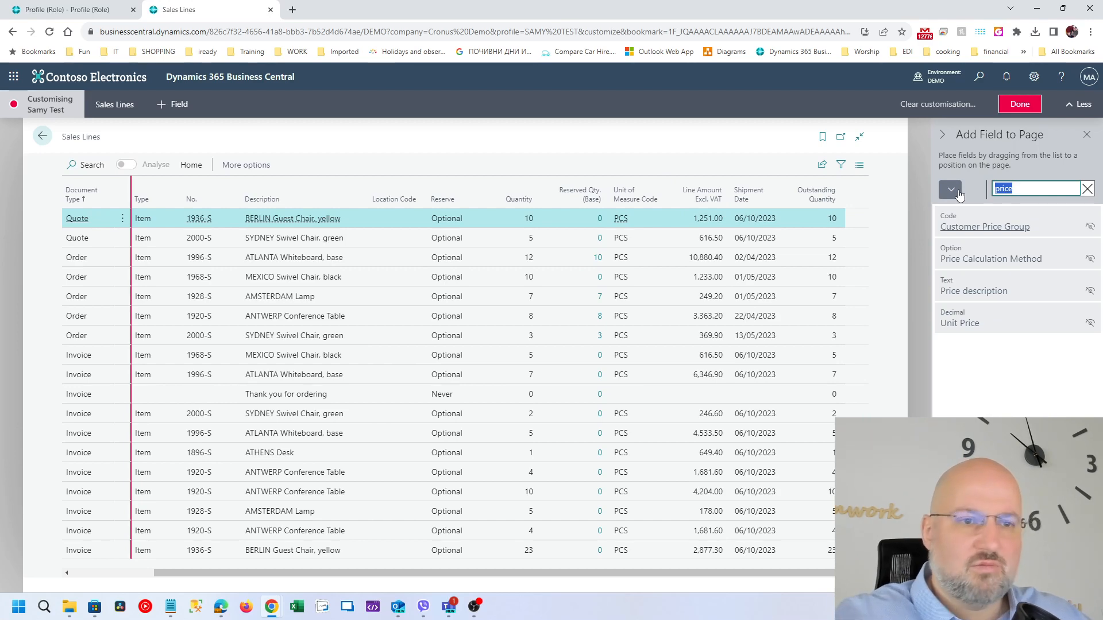
{"action": "left_click_drag", "start_coordinate": [785, 274], "coordinate": [676, 194]}
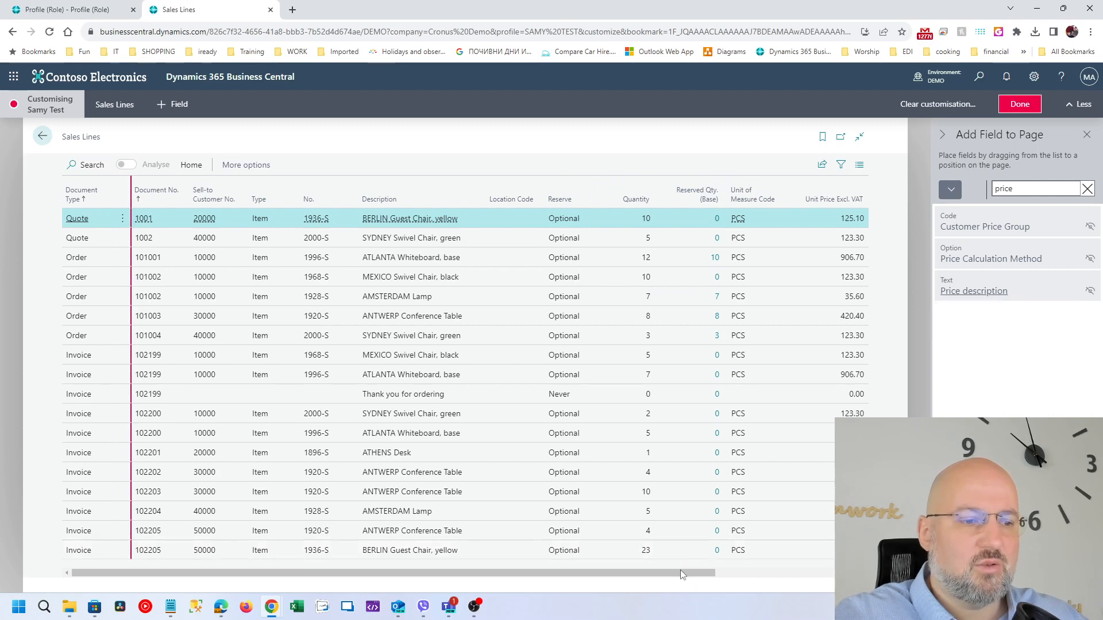
{"action": "left_click_drag", "start_coordinate": [681, 575], "coordinate": [828, 575]}
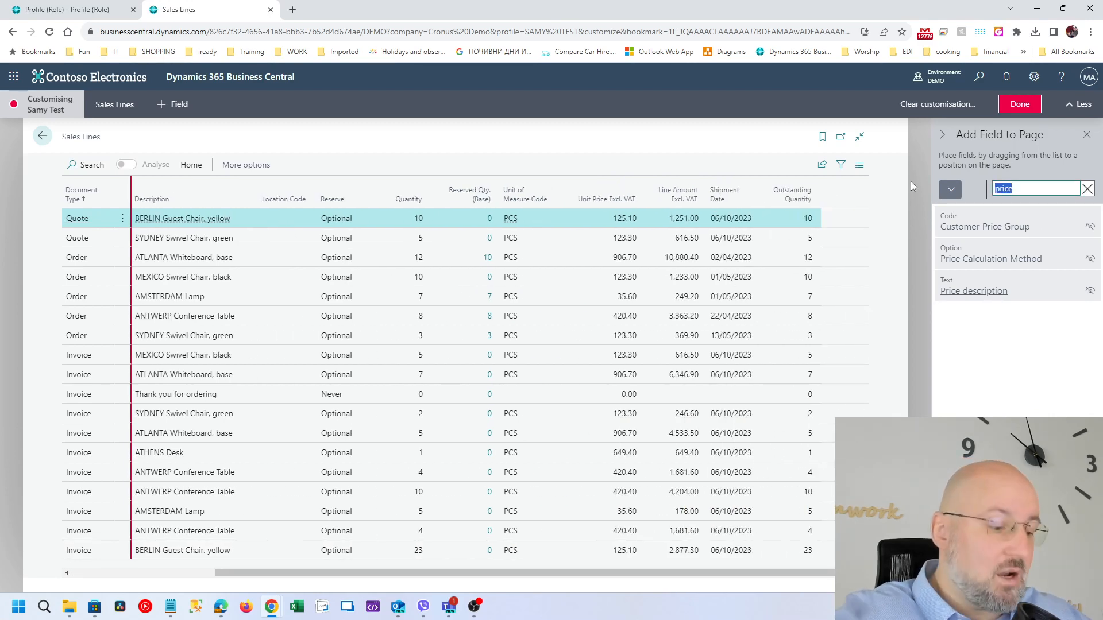
Search the fields for "discount" and add Line Discount % between Line Amount Excl. VAT and Shipment Date
{"action": "type", "text": "discount"}
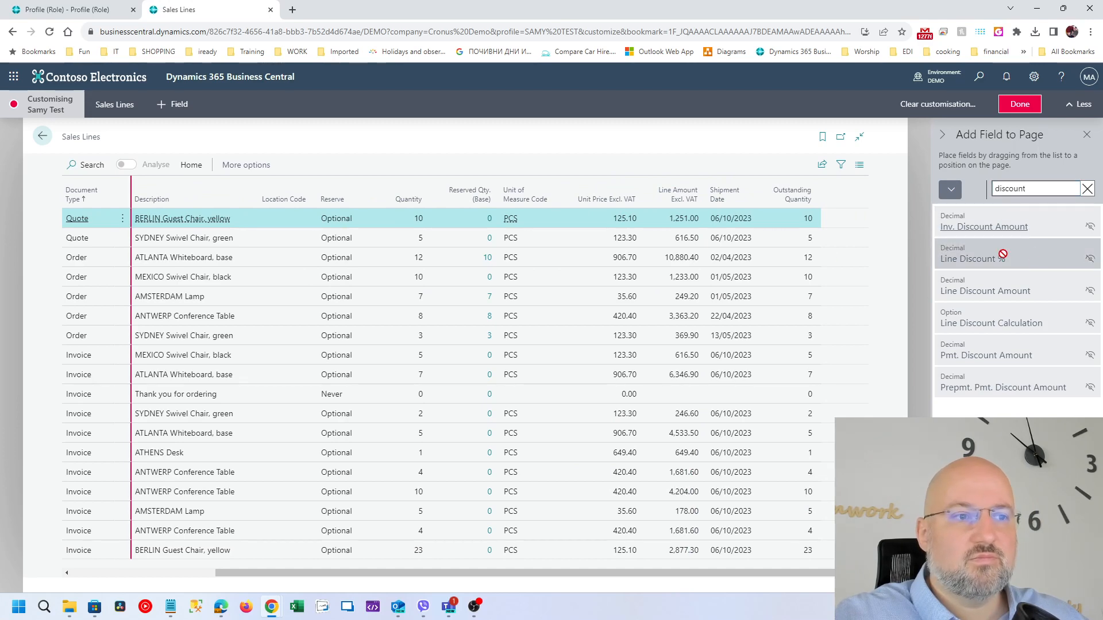
{"action": "left_click_drag", "start_coordinate": [627, 218], "coordinate": [625, 194]}
{"action": "left_click_drag", "start_coordinate": [721, 190], "coordinate": [711, 195]}
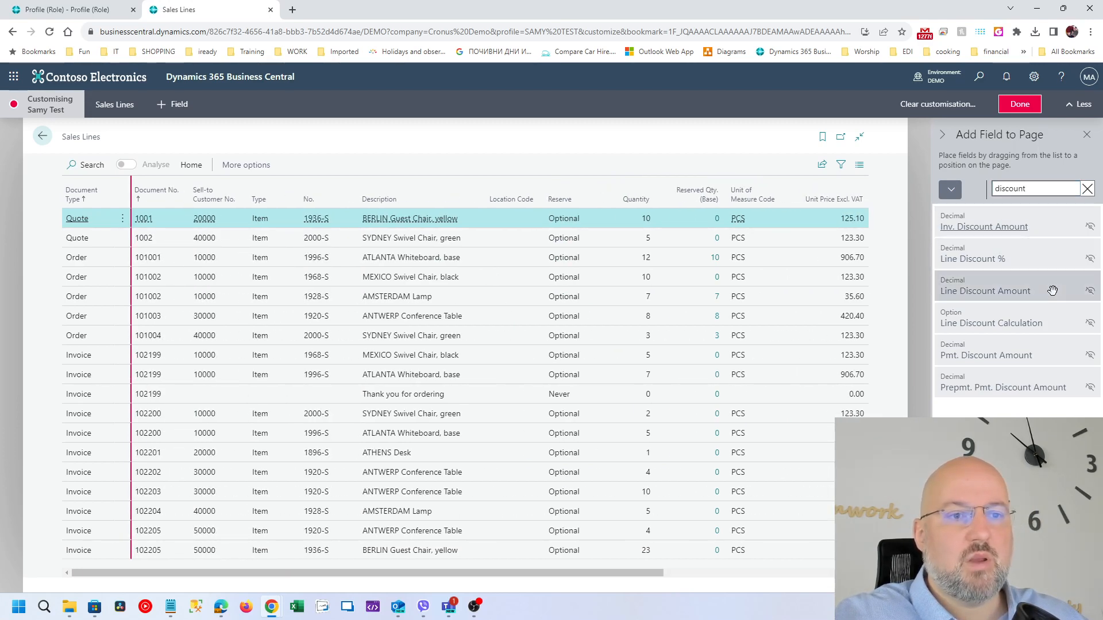
Add Line Discount Amount to the Sales Lines columns between Line Discount % and Shipment Date
{"action": "left_click_drag", "start_coordinate": [649, 572], "coordinate": [845, 572]}
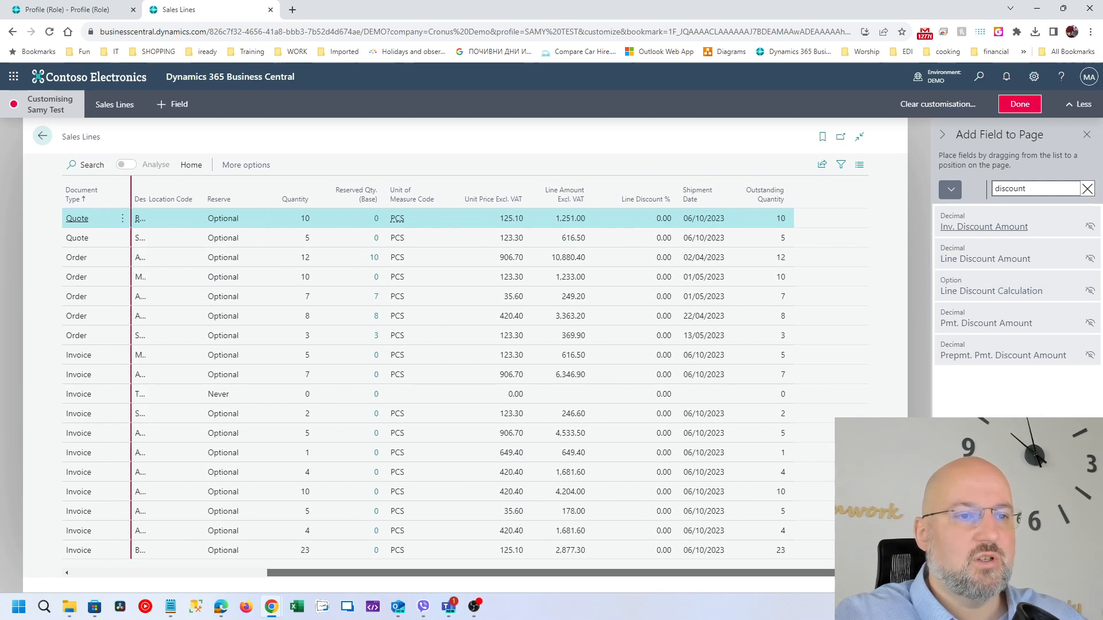
{"action": "mouse_move", "coordinate": [1052, 262]}
{"action": "left_mouse_down"}
{"action": "mouse_move", "coordinate": [957, 278]}
{"action": "mouse_move", "coordinate": [653, 207]}
{"action": "mouse_move", "coordinate": [666, 210]}
{"action": "left_mouse_up"}
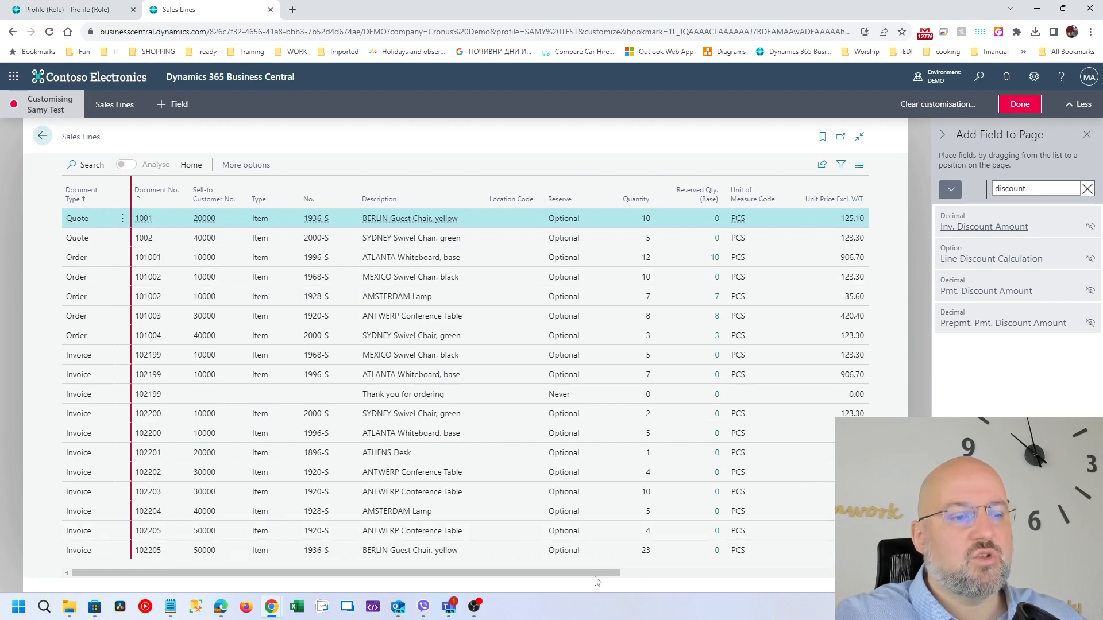
{"action": "left_click_drag", "start_coordinate": [594, 575], "coordinate": [847, 576]}
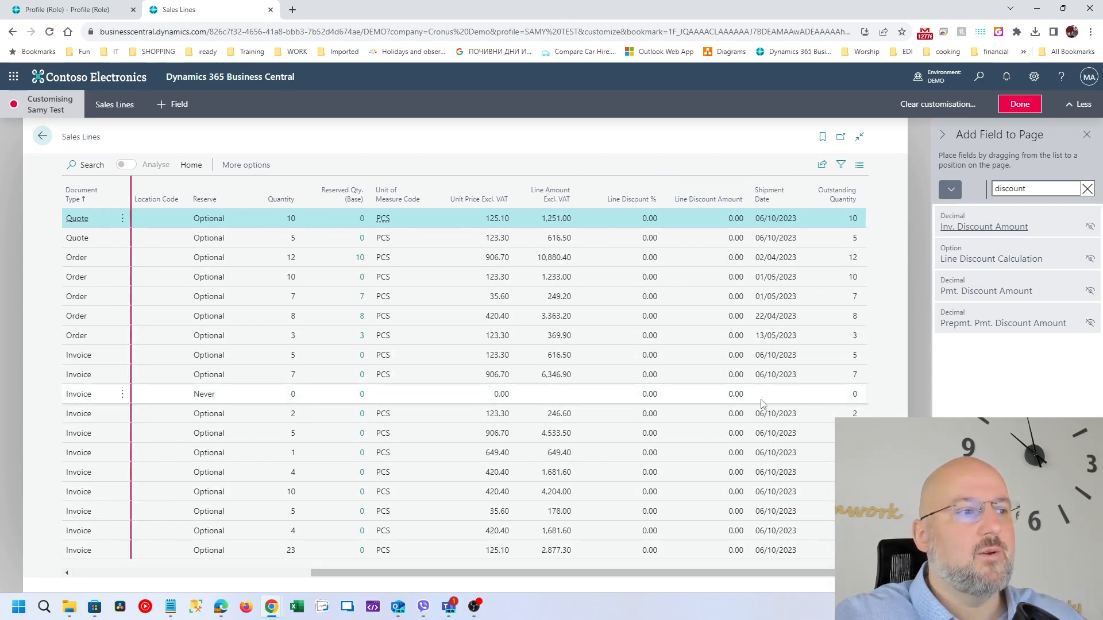
Finish the profile customisation, close its browser tab and return from the profile card to the role center
{"action": "left_click", "coordinate": [1020, 104]}
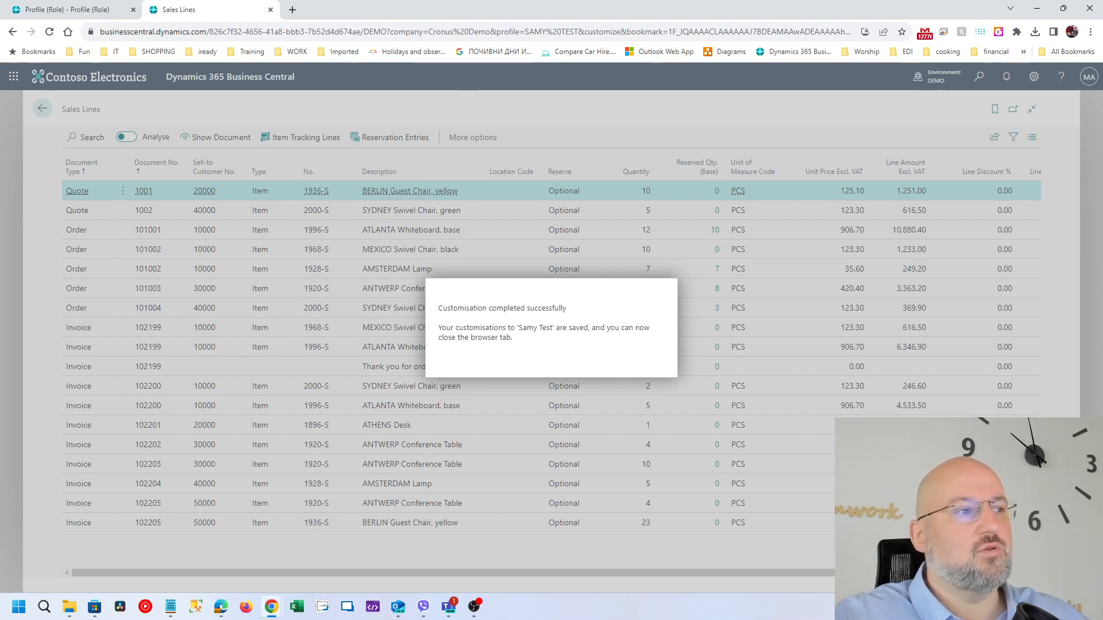
{"action": "left_click", "coordinate": [271, 10]}
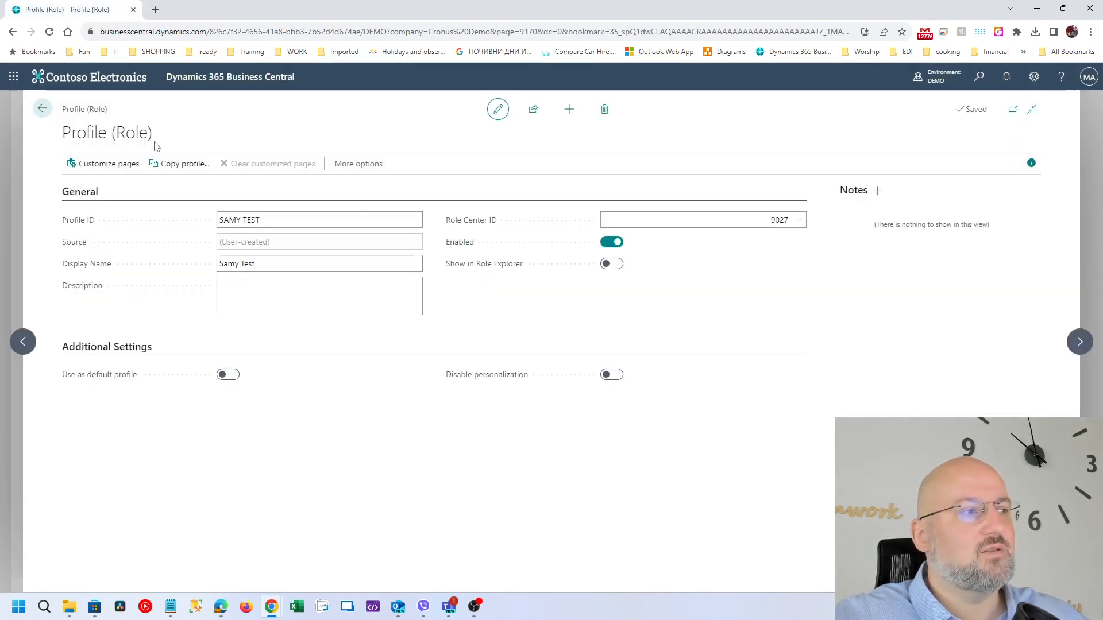
{"action": "left_click", "coordinate": [44, 108]}
{"action": "left_click", "coordinate": [43, 108]}
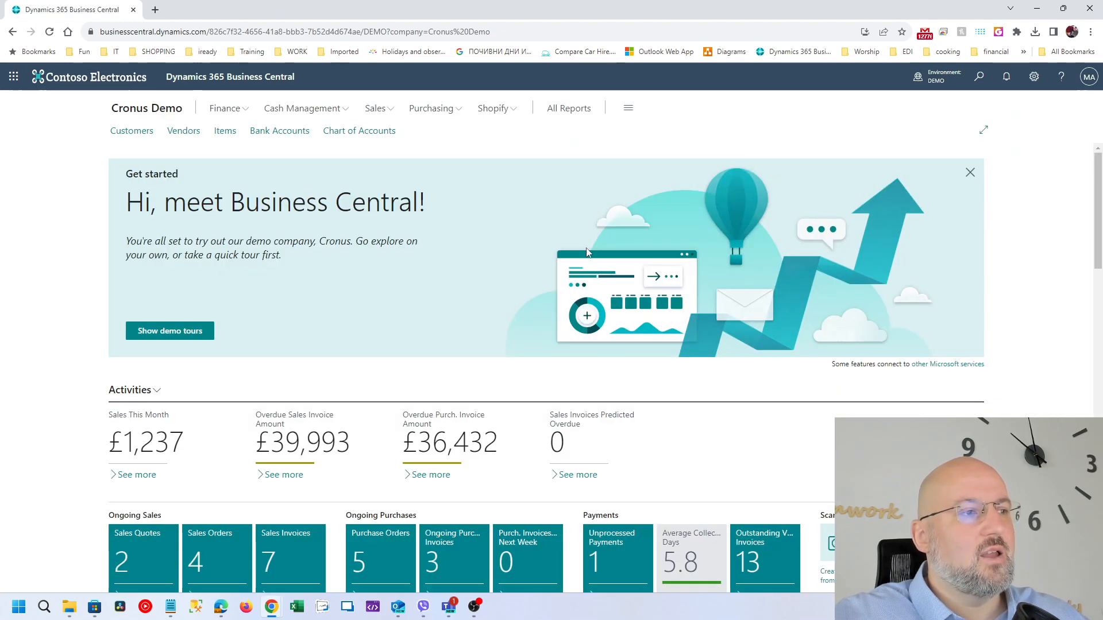
View the Customers list columns under the current role and return to the role center
{"action": "left_click", "coordinate": [127, 132]}
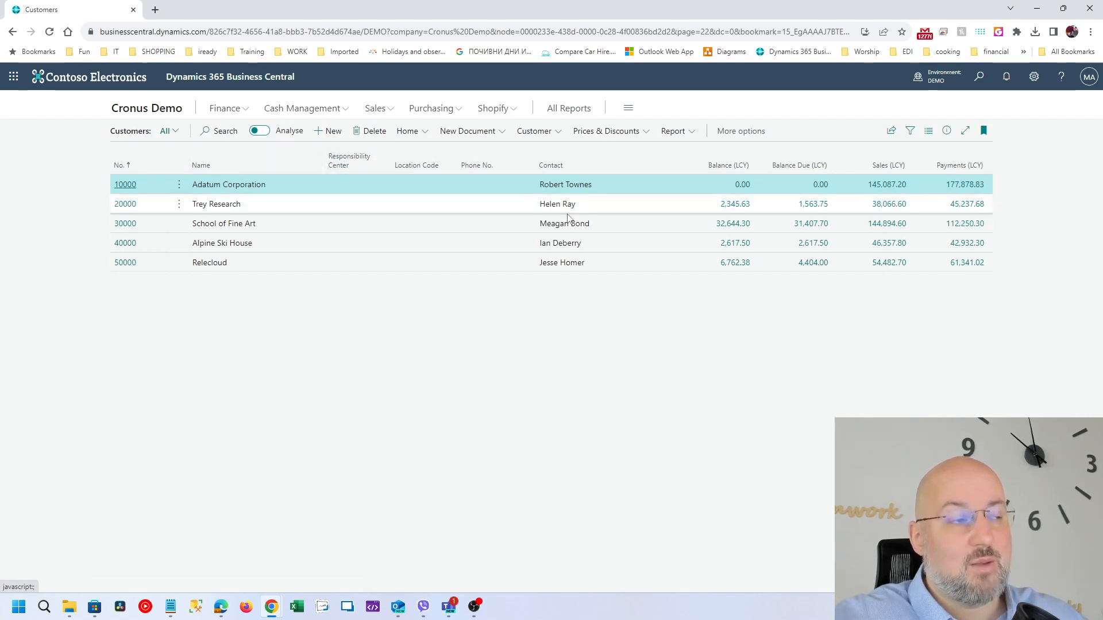
{"action": "left_click", "coordinate": [146, 109]}
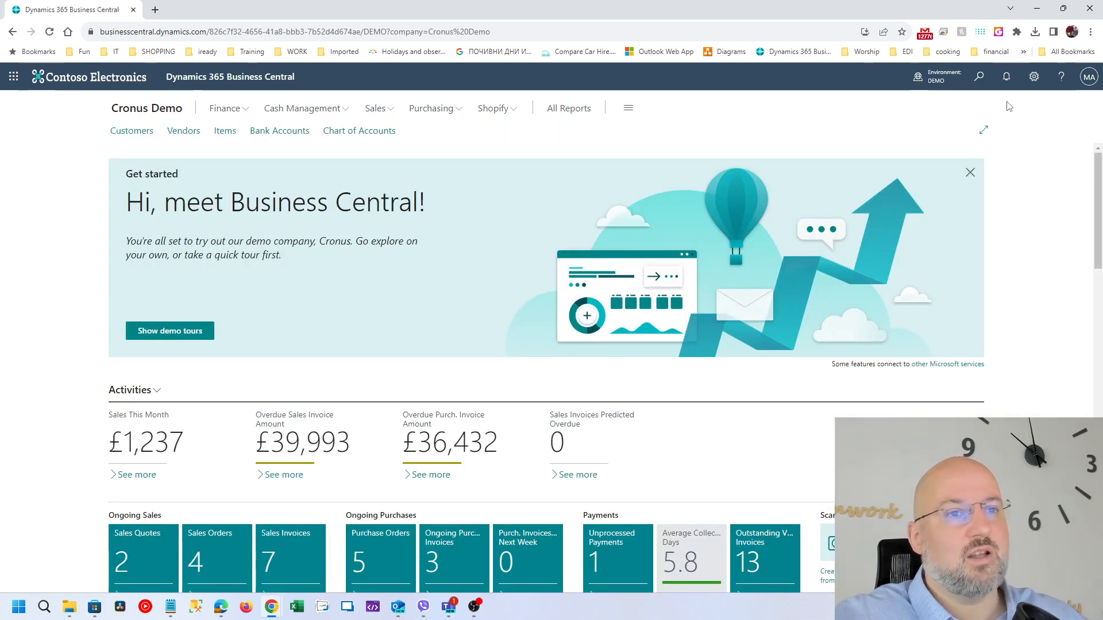
Switch the user's role to Accountant and look through its role center
{"action": "left_click", "coordinate": [1034, 76]}
{"action": "left_click", "coordinate": [949, 164]}
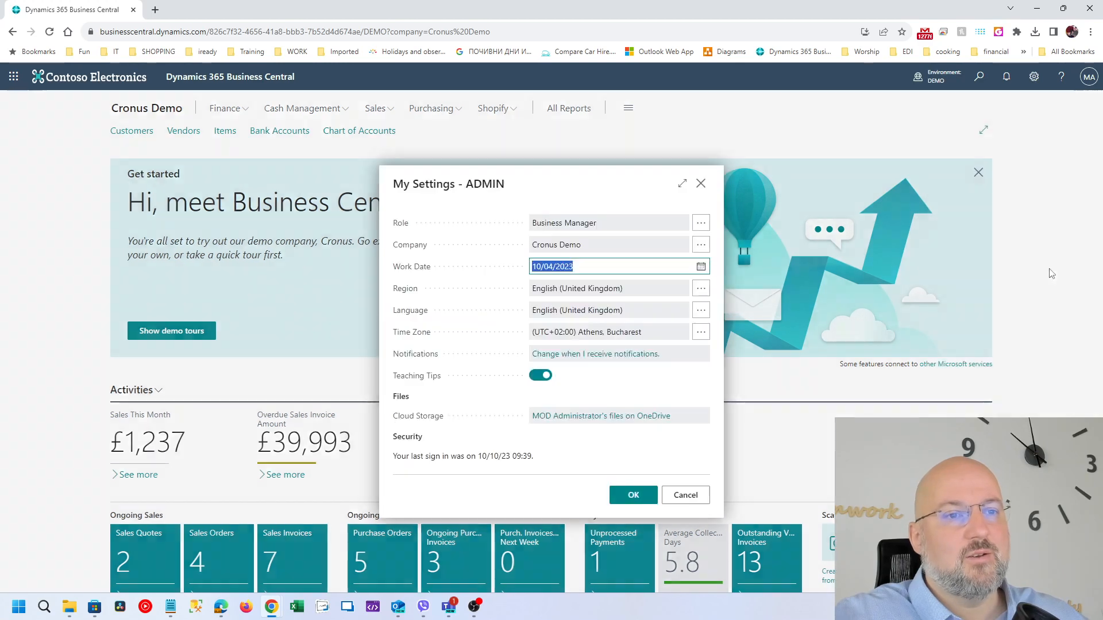
{"action": "left_click", "coordinate": [701, 223]}
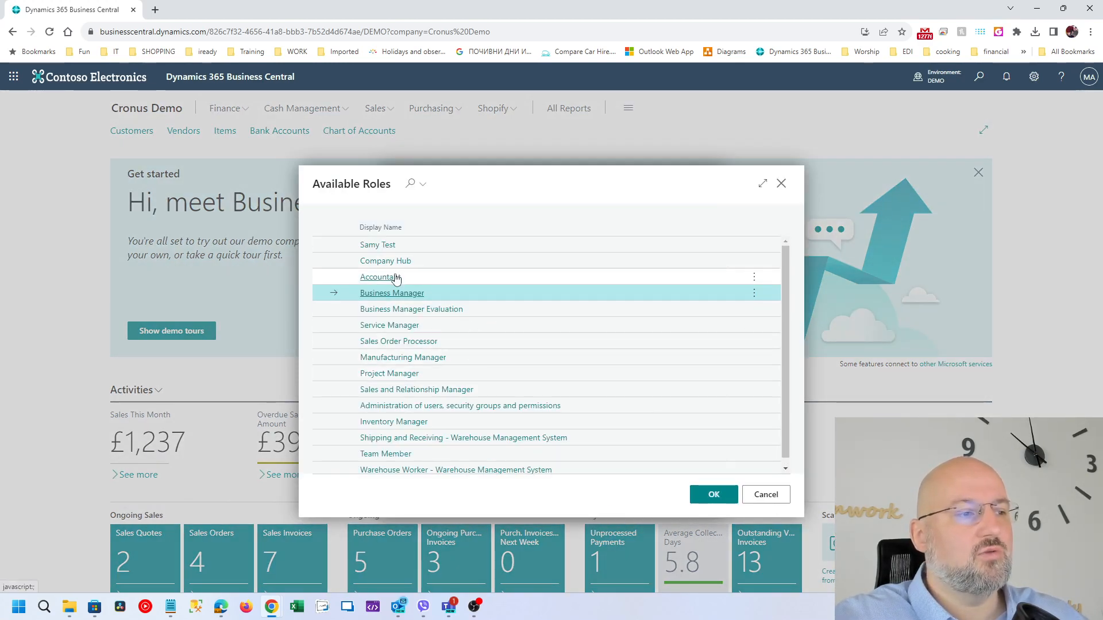
{"action": "left_click", "coordinate": [396, 278]}
{"action": "left_click", "coordinate": [634, 495]}
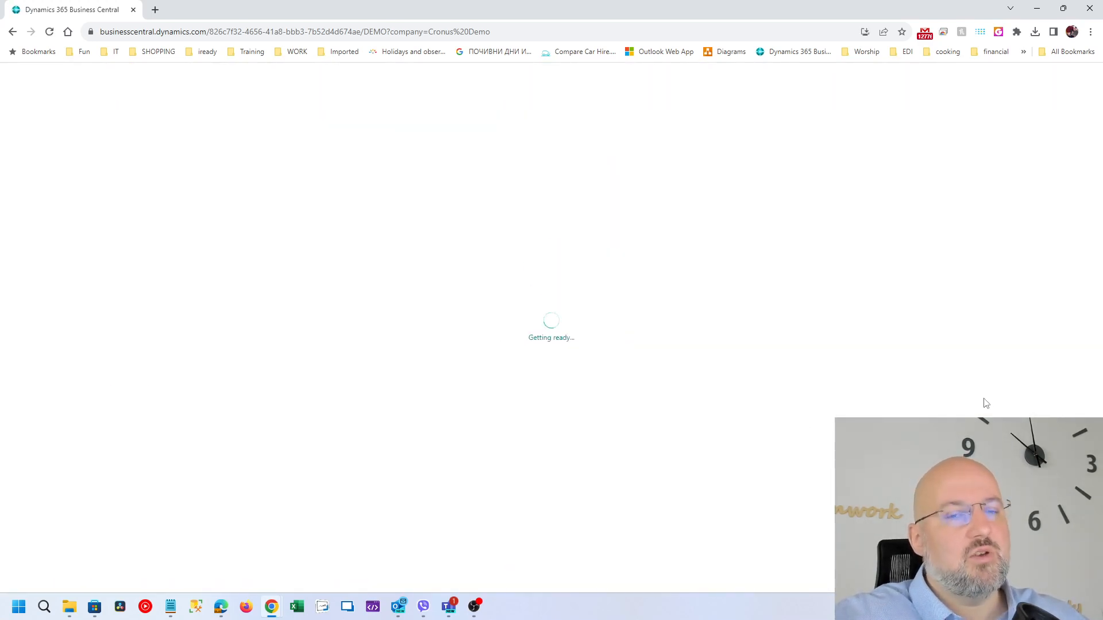
{"action": "scroll", "coordinate": [77, 233], "scroll_direction": "down", "scroll_amount": 3}
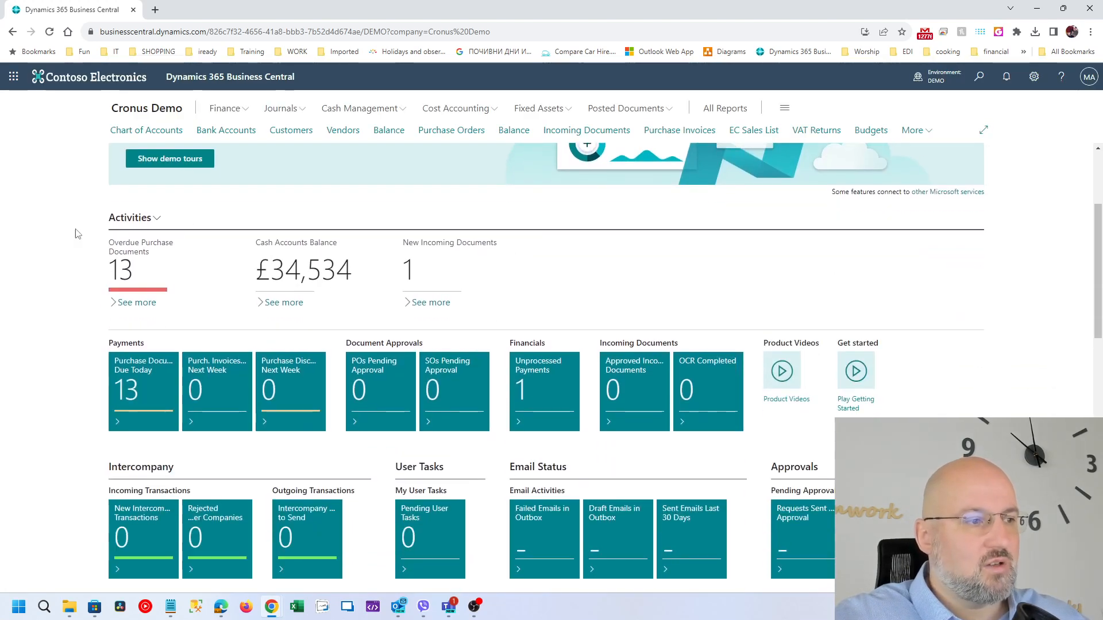
{"action": "scroll", "coordinate": [364, 406], "scroll_direction": "down", "scroll_amount": 4}
{"action": "scroll", "coordinate": [728, 355], "scroll_direction": "up", "scroll_amount": 7}
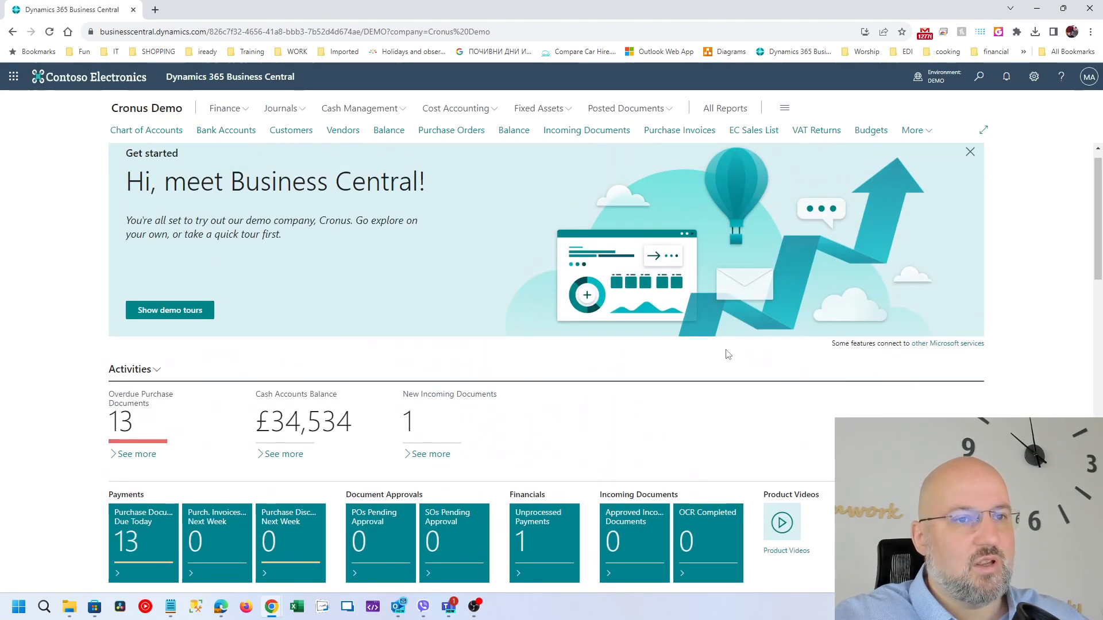
Switch the user's role to the customised copy of the Accountant profile and look through its role center
{"action": "left_click", "coordinate": [1034, 77]}
{"action": "left_click", "coordinate": [1032, 186]}
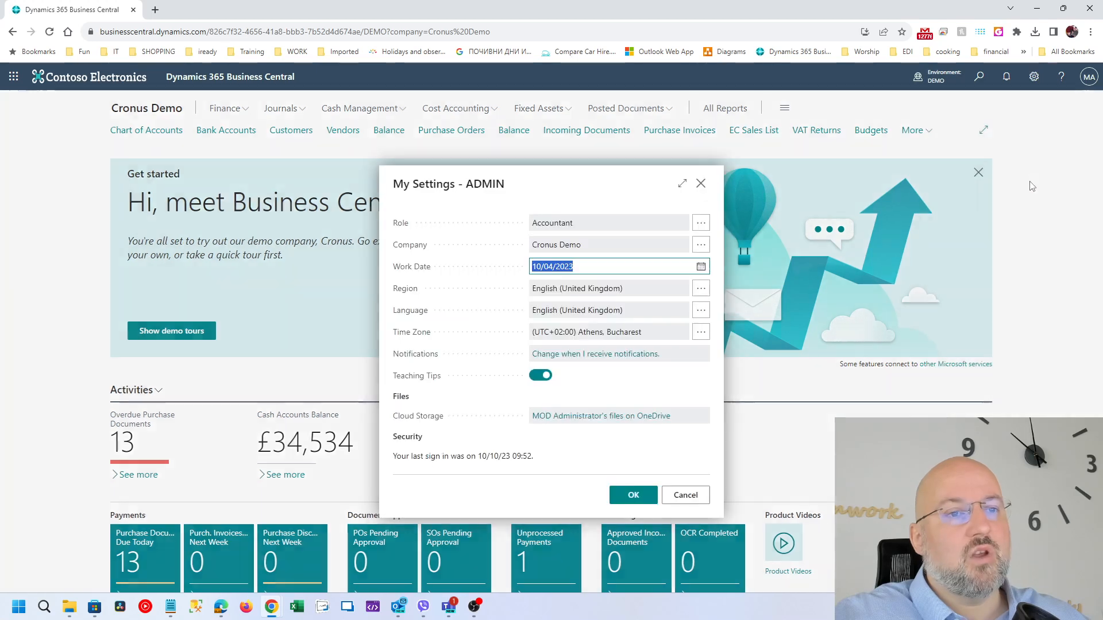
{"action": "left_click", "coordinate": [701, 223]}
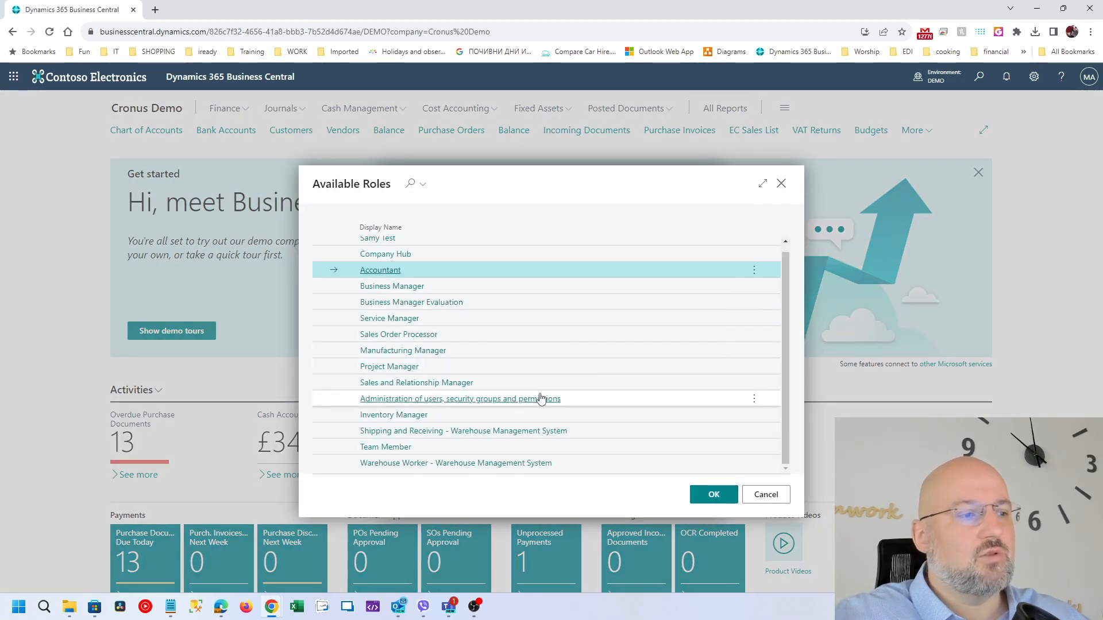
{"action": "scroll", "coordinate": [396, 261], "scroll_direction": "up", "scroll_amount": 1}
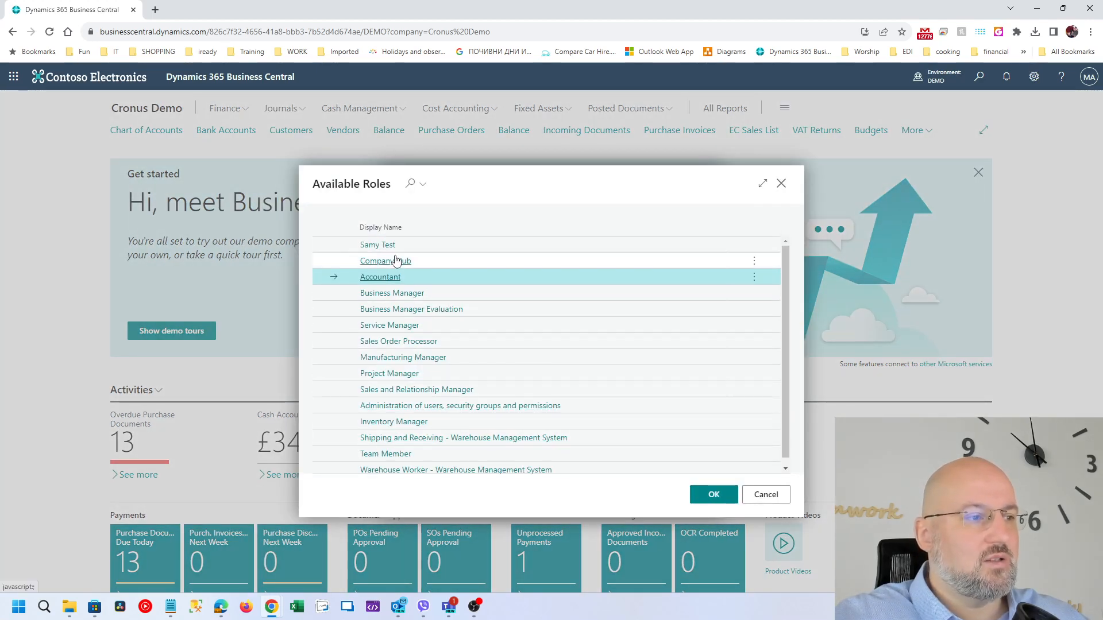
{"action": "left_click", "coordinate": [381, 246]}
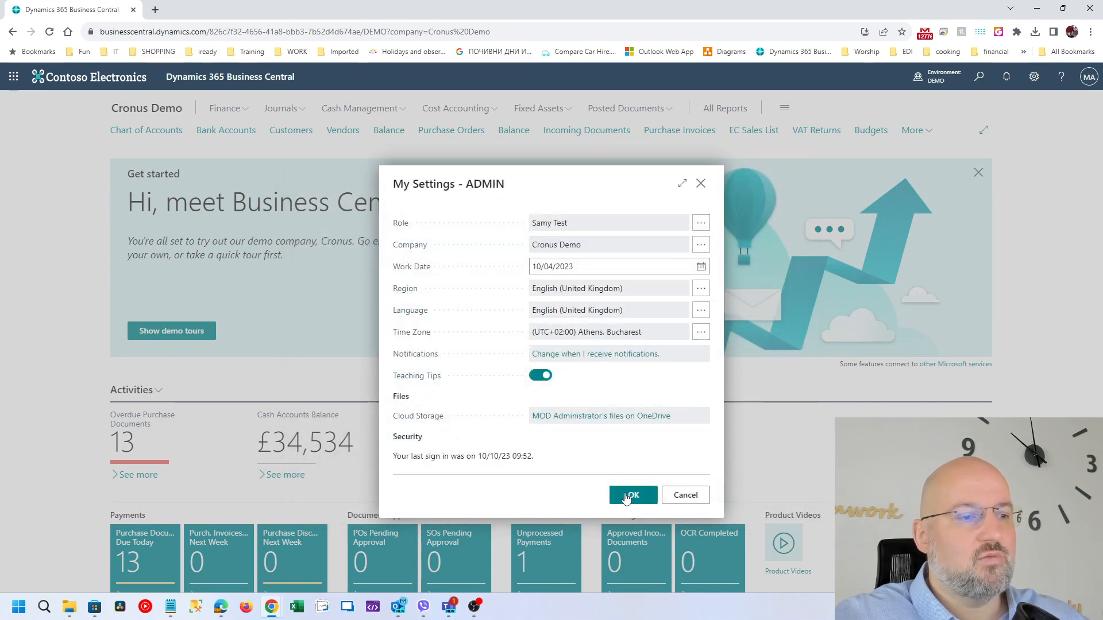
{"action": "left_click", "coordinate": [627, 495]}
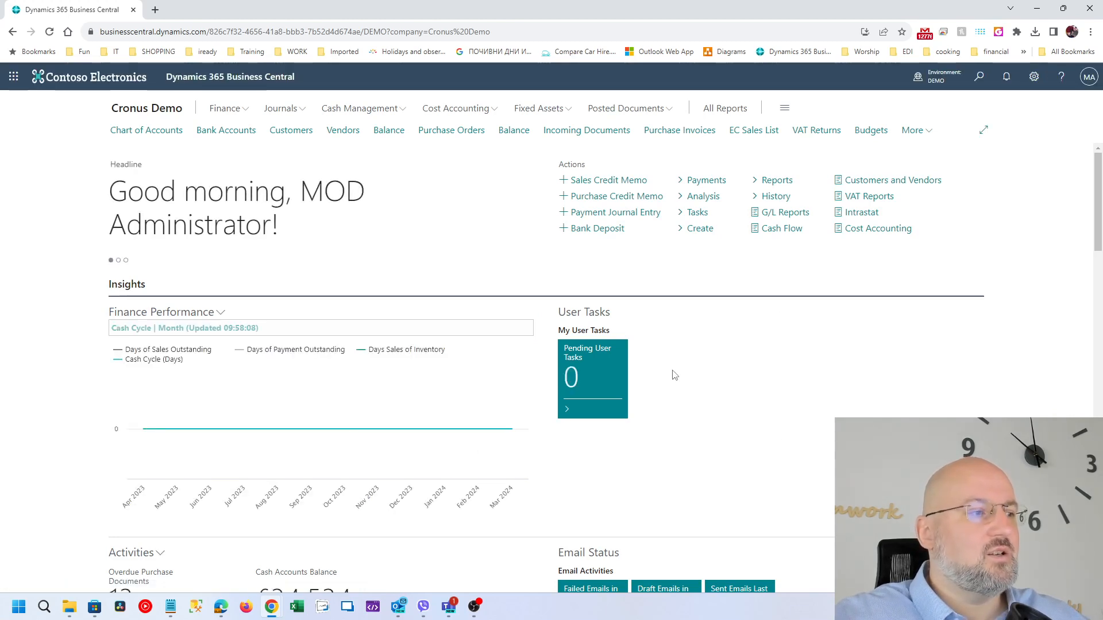
{"action": "scroll", "coordinate": [635, 426], "scroll_direction": "down", "scroll_amount": 4}
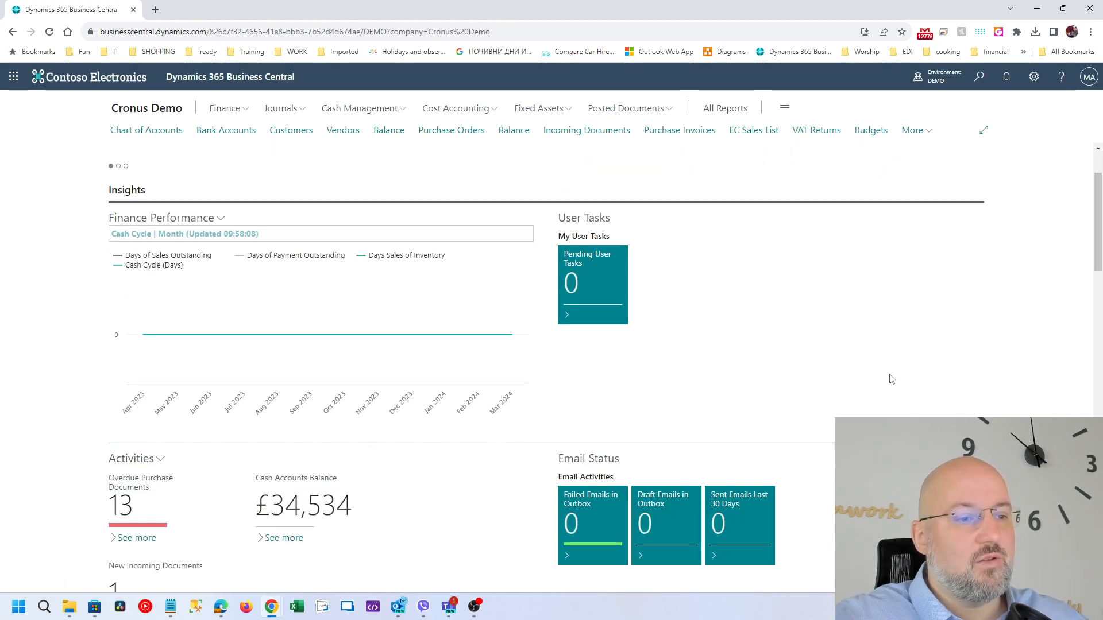
{"action": "scroll", "coordinate": [832, 480], "scroll_direction": "down", "scroll_amount": 3}
{"action": "scroll", "coordinate": [831, 481], "scroll_direction": "down", "scroll_amount": 1}
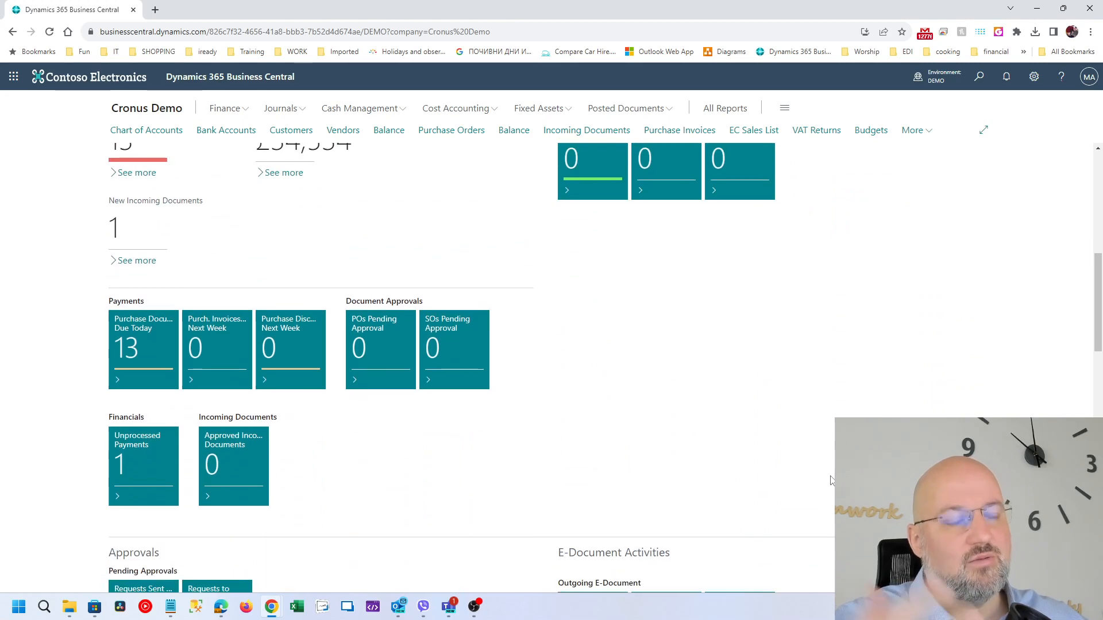
{"action": "scroll", "coordinate": [831, 480], "scroll_direction": "up", "scroll_amount": 8}
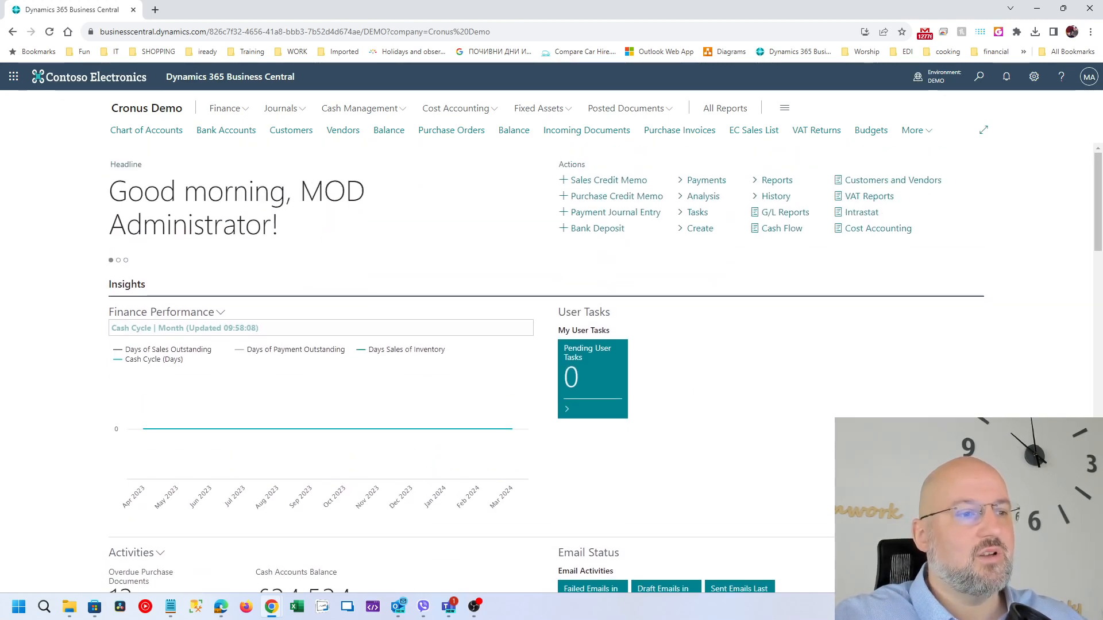
Enter personalisation mode on the role center and leave it without making changes
{"action": "left_click", "coordinate": [1034, 76]}
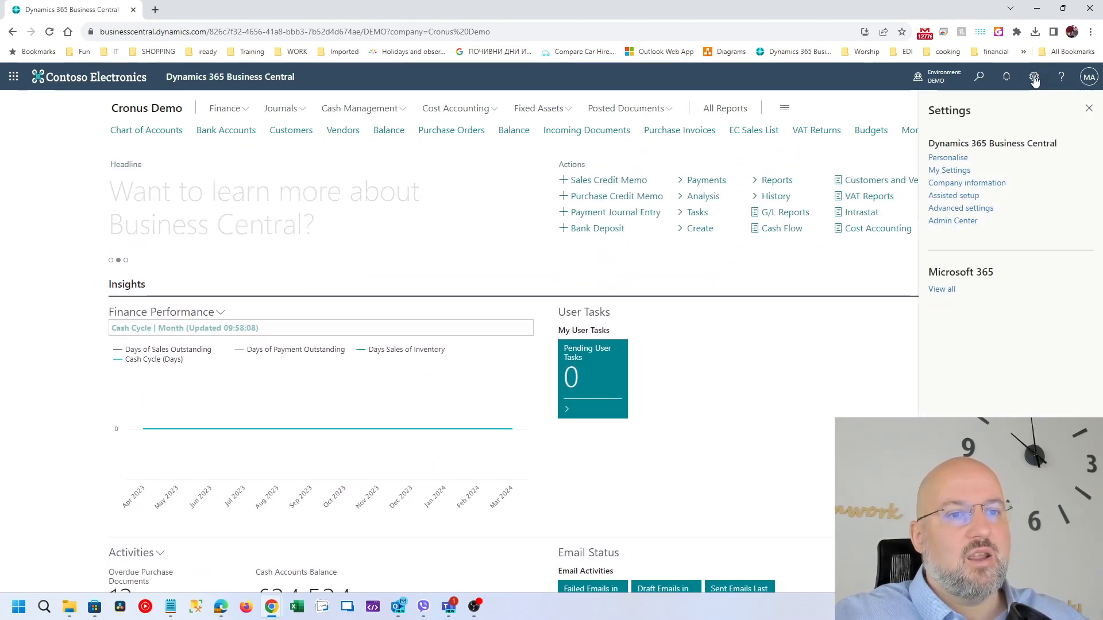
{"action": "left_click", "coordinate": [948, 158]}
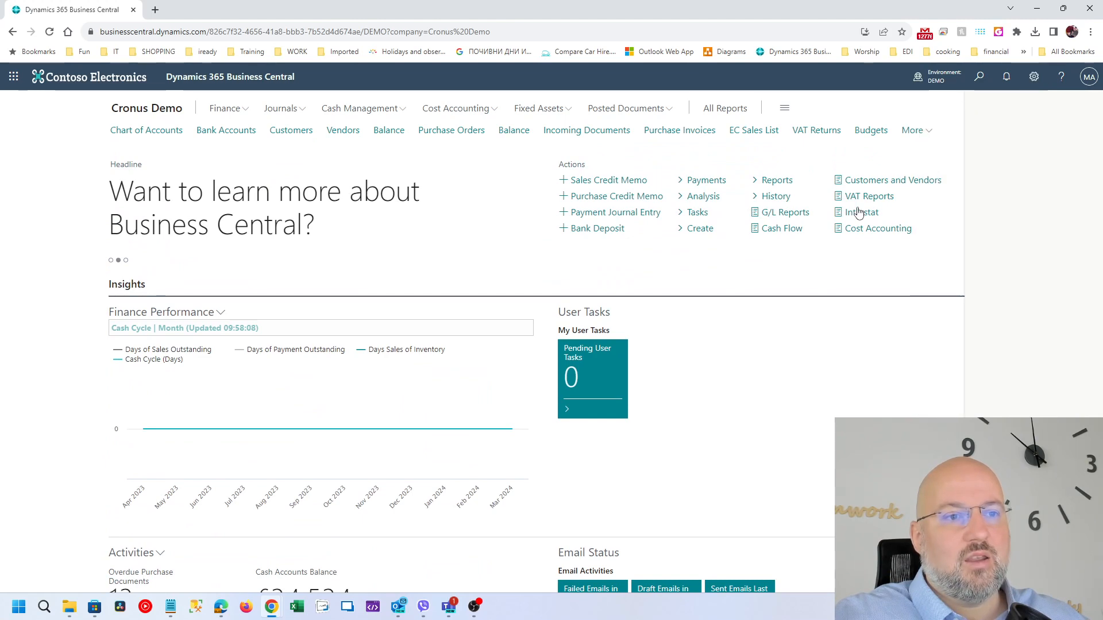
{"action": "left_click", "coordinate": [1025, 103]}
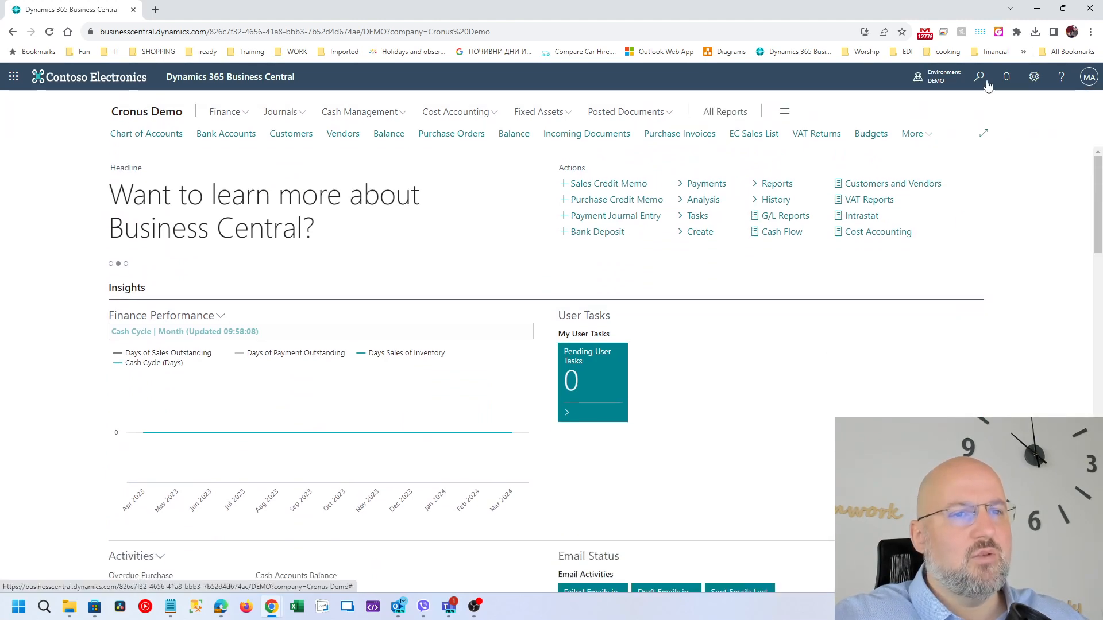
Turn on Disable personalization for the customised copy of the Accountant profile and return to the role center
{"action": "left_click", "coordinate": [979, 77]}
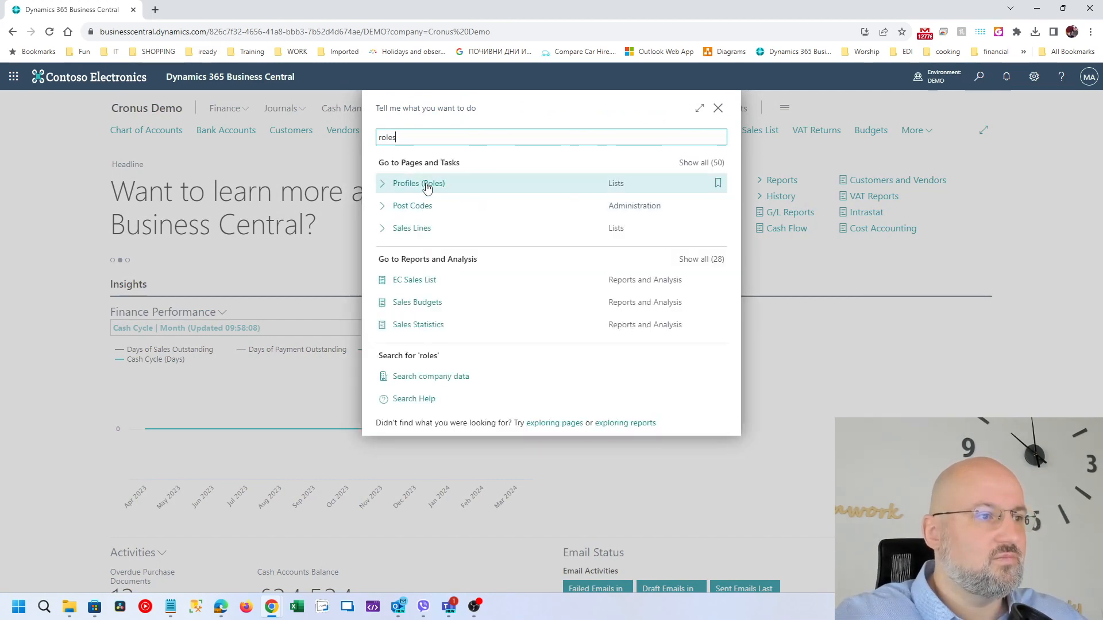
{"action": "left_click", "coordinate": [424, 185]}
{"action": "scroll", "coordinate": [172, 391], "scroll_direction": "down", "scroll_amount": 4}
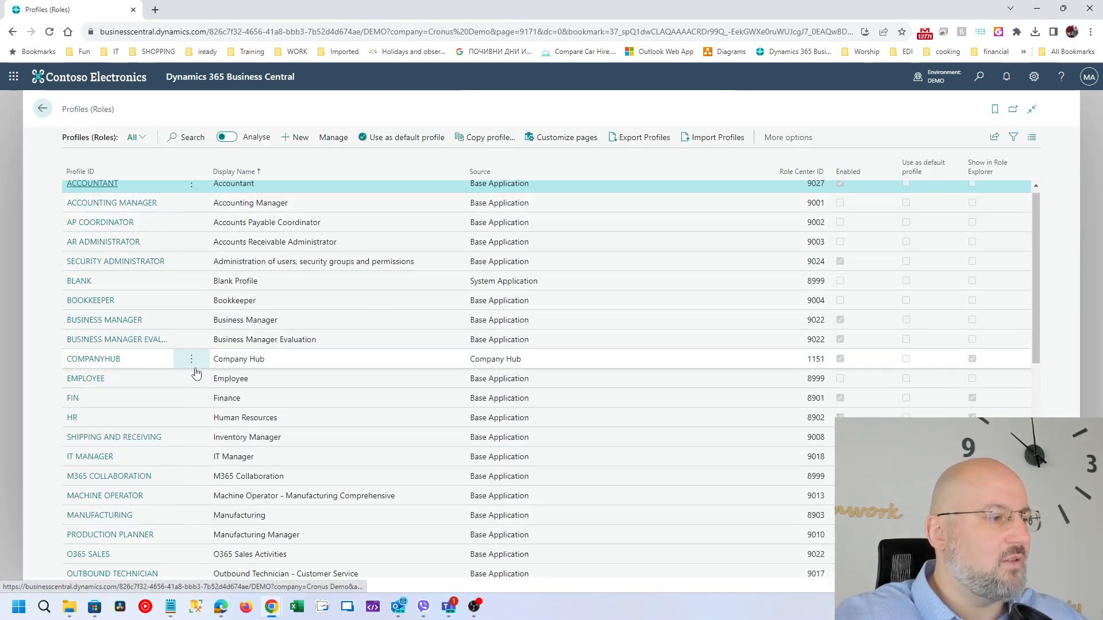
{"action": "scroll", "coordinate": [153, 418], "scroll_direction": "down", "scroll_amount": 3}
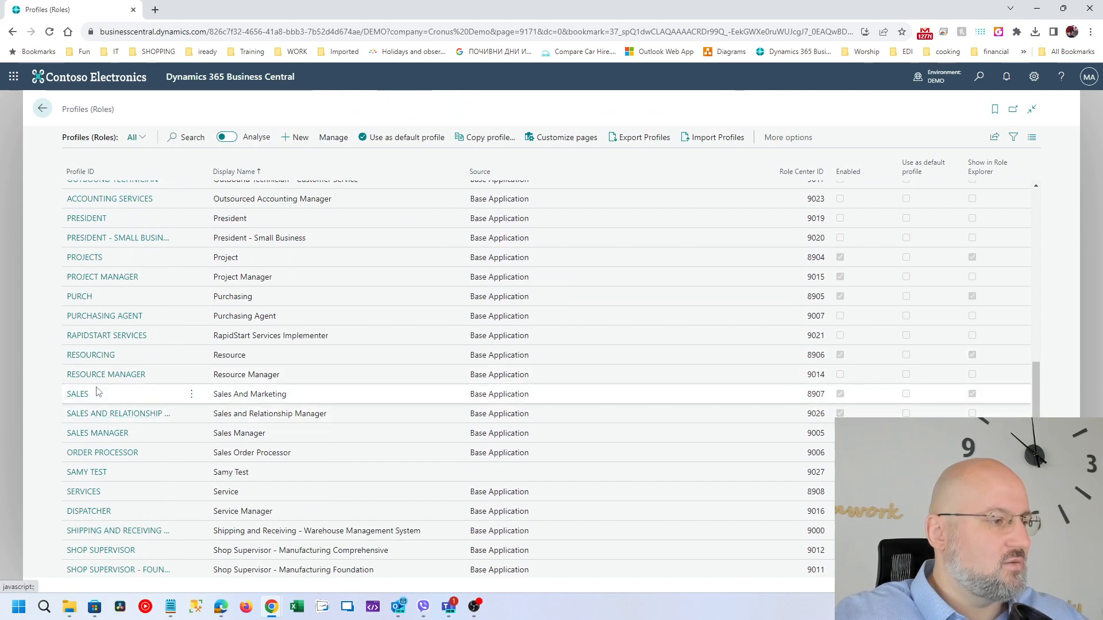
{"action": "left_click", "coordinate": [86, 472]}
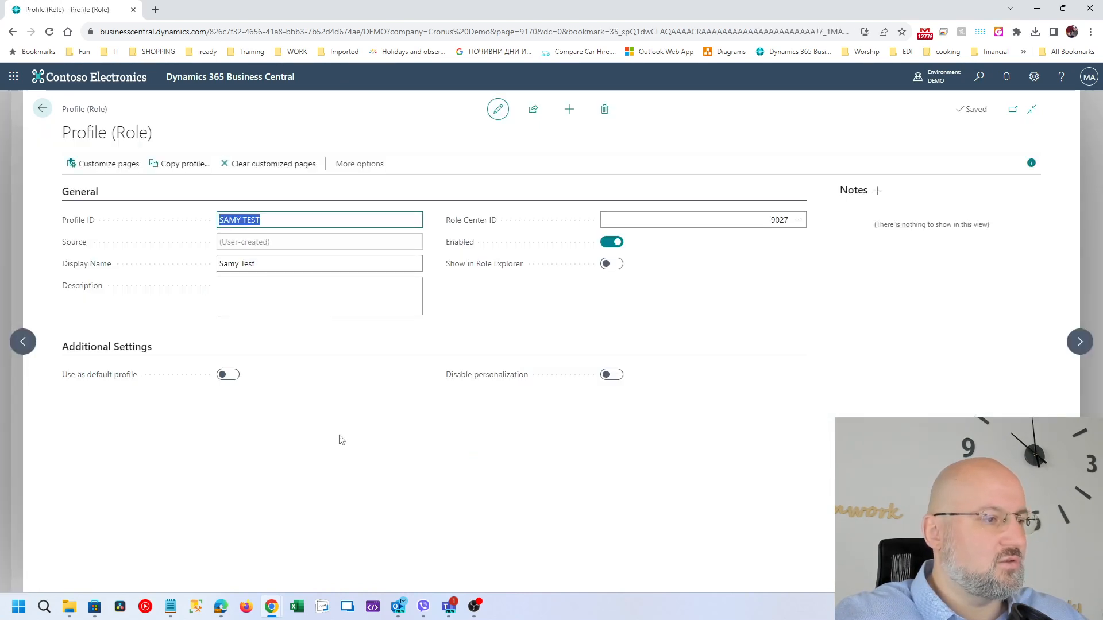
{"action": "left_click", "coordinate": [612, 375]}
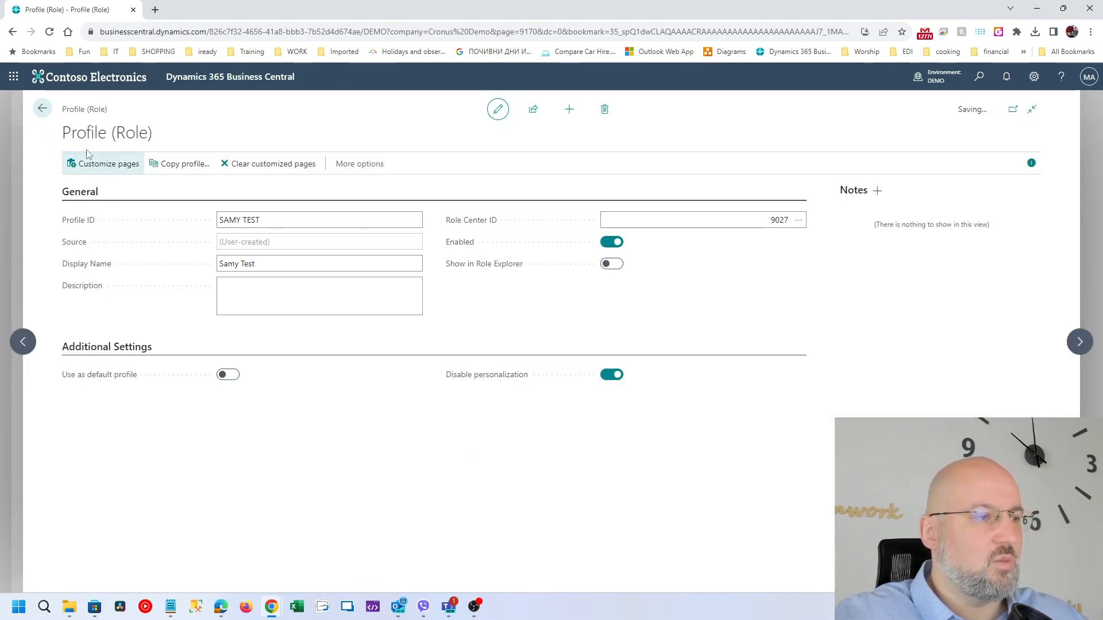
{"action": "left_click", "coordinate": [42, 108]}
{"action": "left_click", "coordinate": [42, 108]}
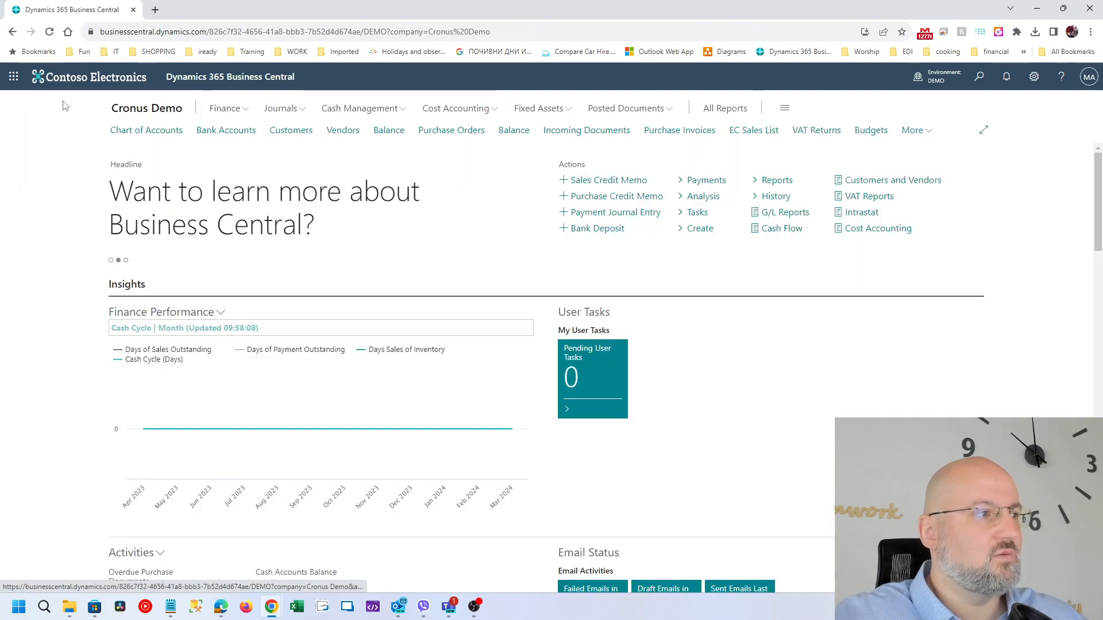
Reload the role center and check the available settings for the Personalise option
{"action": "left_click", "coordinate": [49, 32]}
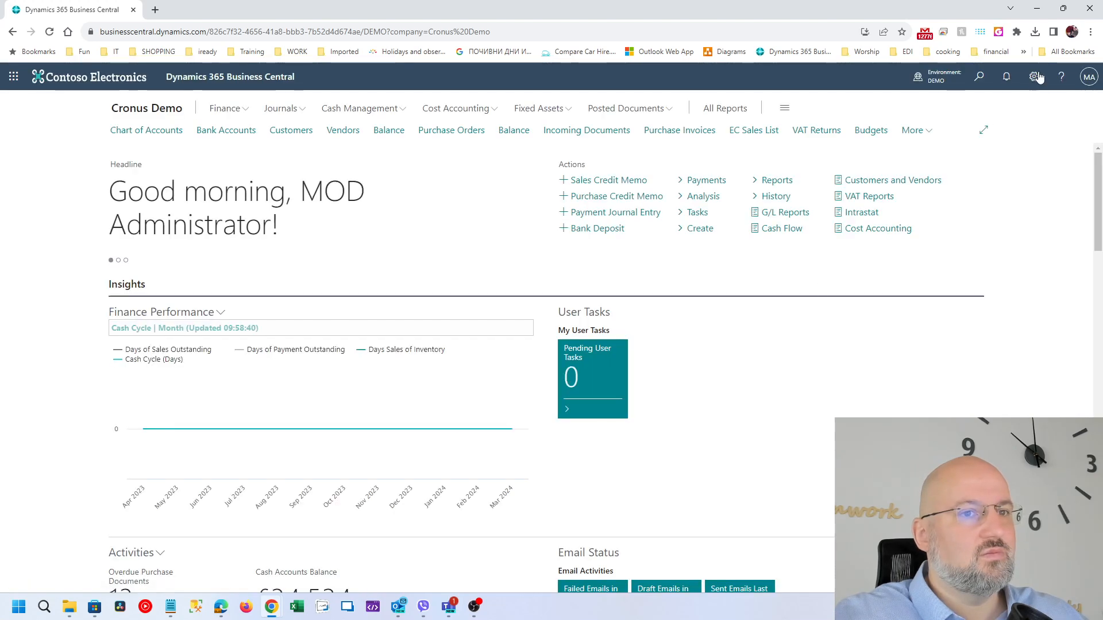
{"action": "left_click", "coordinate": [1034, 79]}
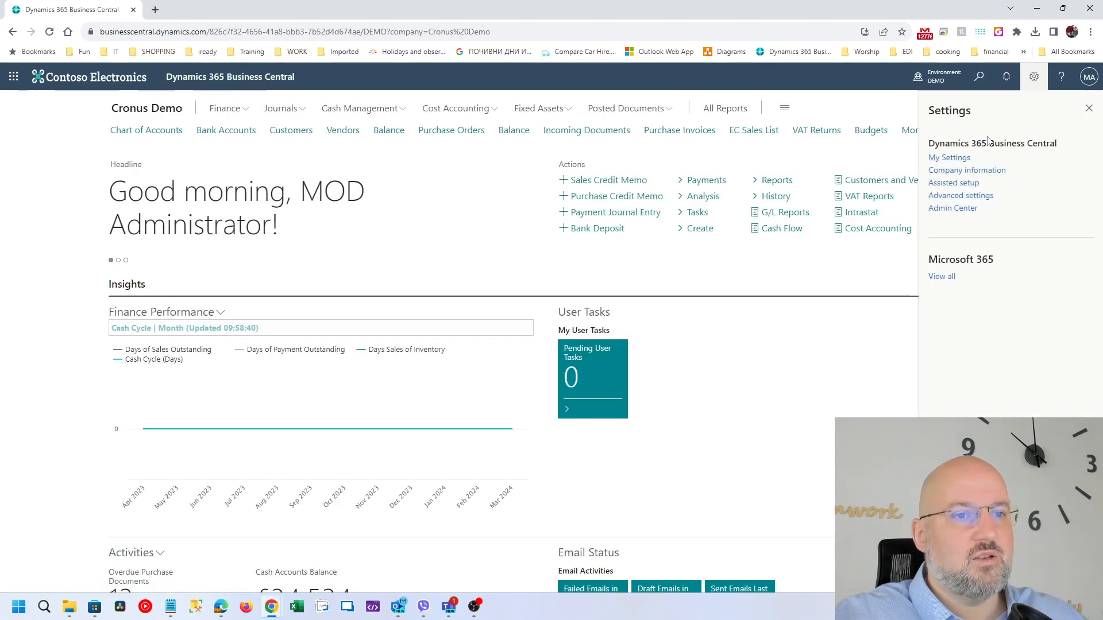
{"action": "left_click", "coordinate": [798, 279]}
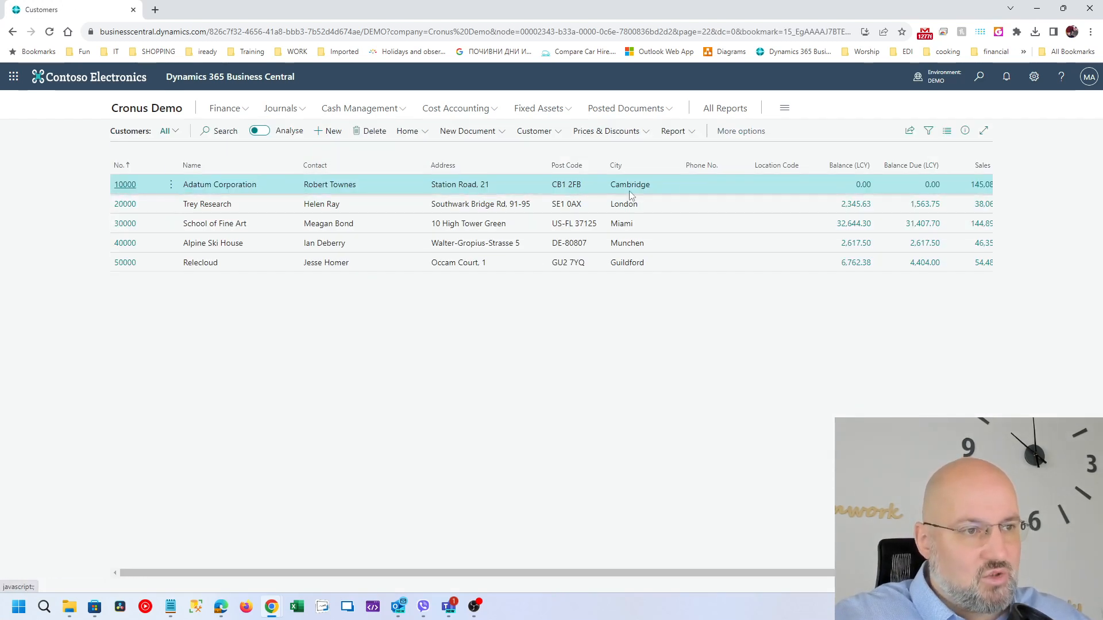
Look through the Customers list columns, then find the Sales Lines list and examine its columns before returning
{"action": "left_click_drag", "start_coordinate": [790, 573], "coordinate": [875, 573]}
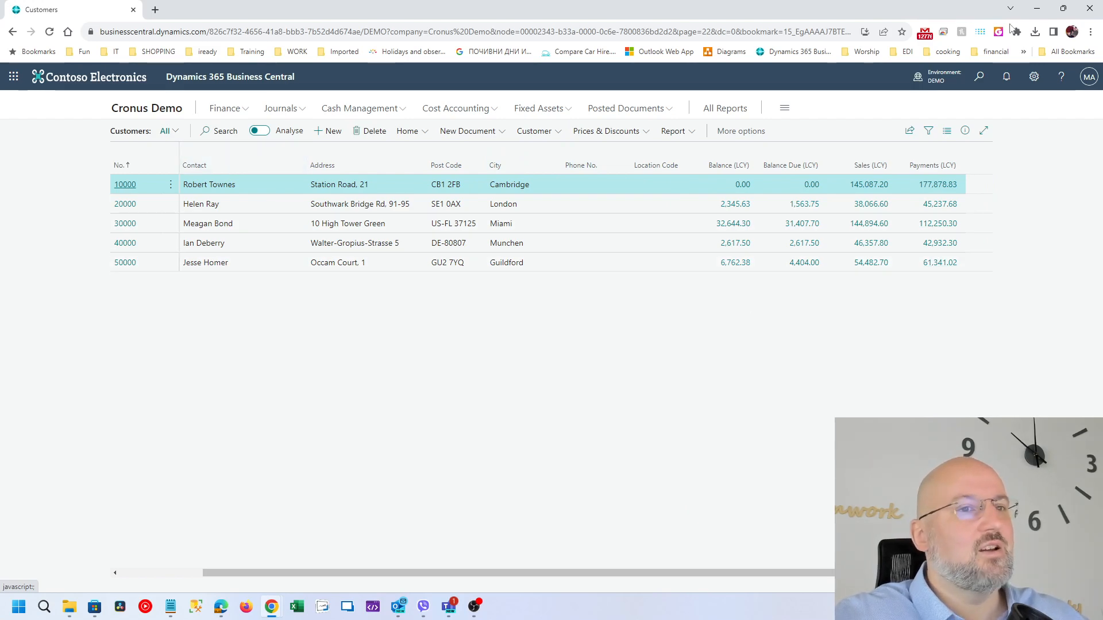
{"action": "left_click", "coordinate": [979, 76]}
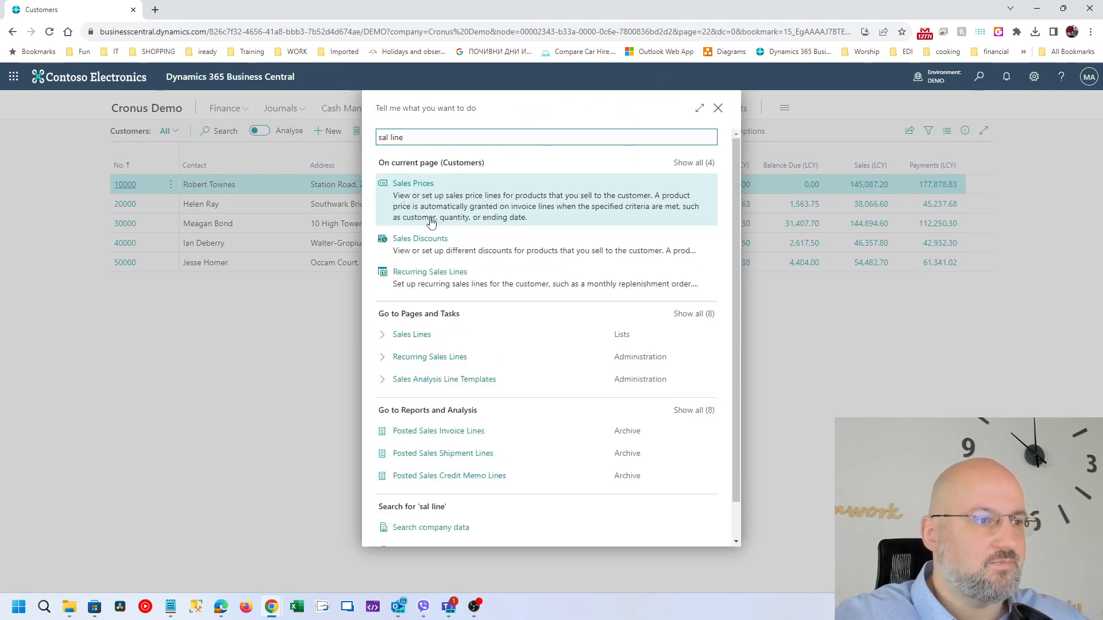
{"action": "left_click", "coordinate": [592, 313]}
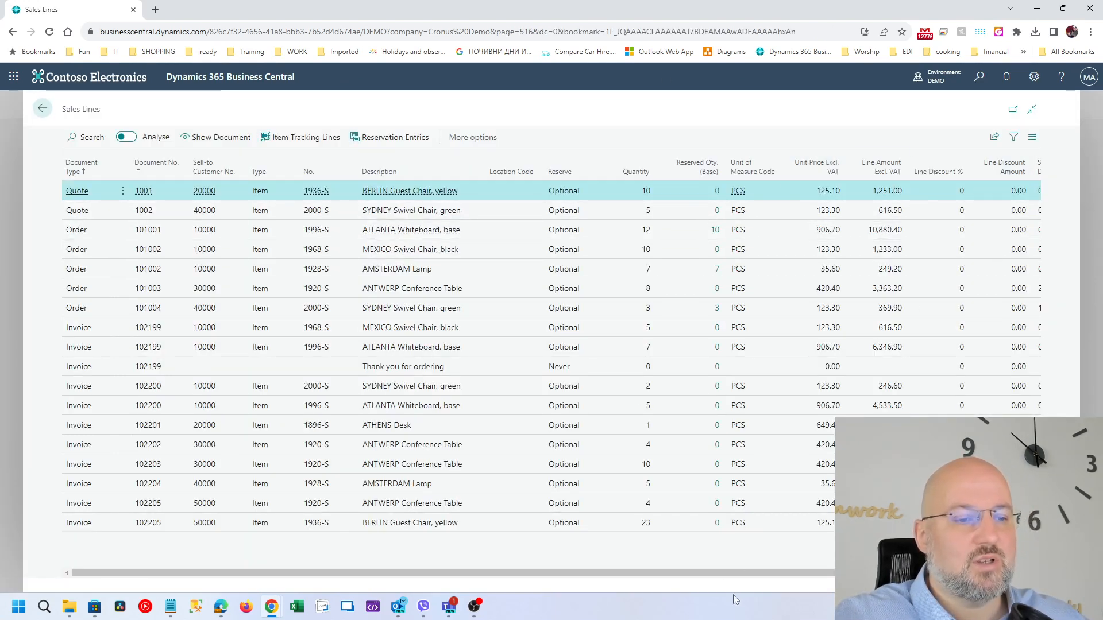
{"action": "scroll", "coordinate": [733, 573], "scroll_direction": "right", "scroll_amount": 3}
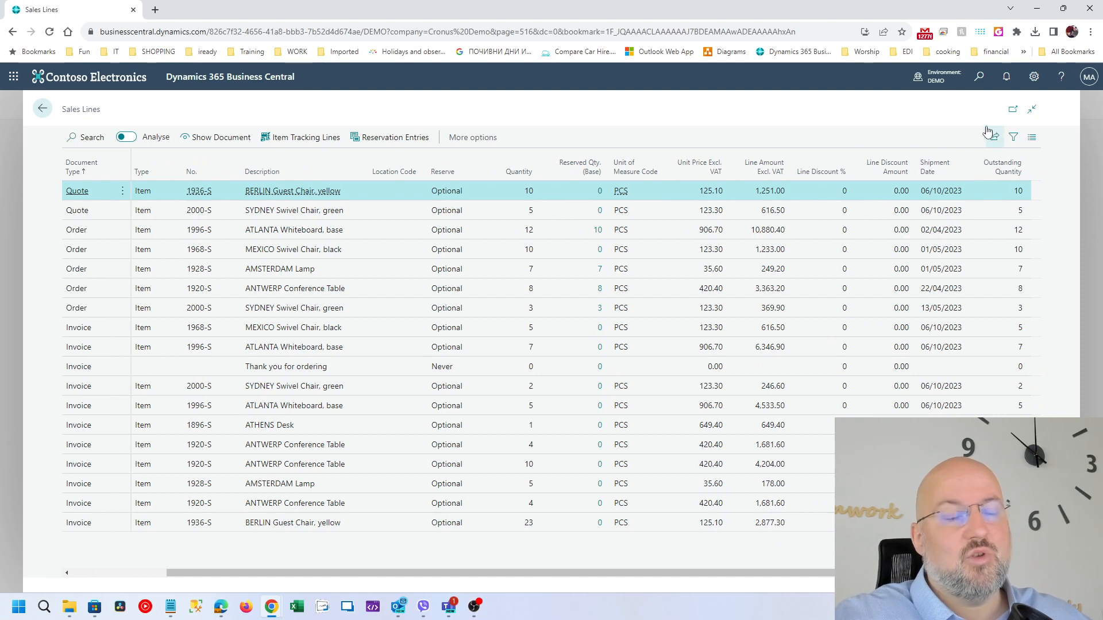
{"action": "left_click", "coordinate": [43, 110]}
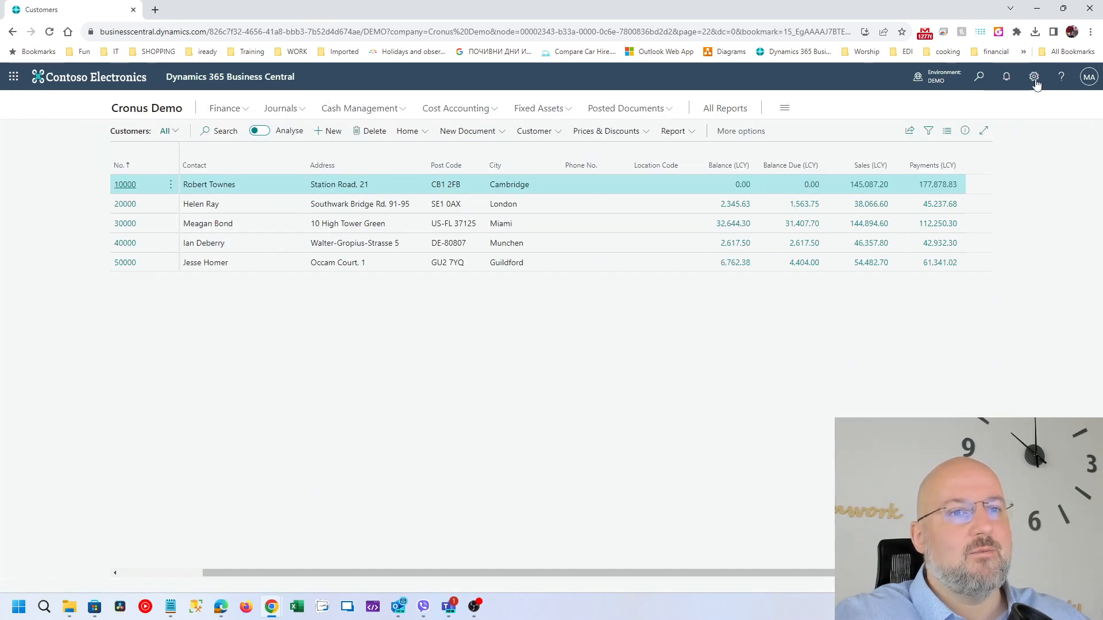
Open the customised Accountant copy from the Profiles (Roles) list and start customising its pages
{"action": "left_click", "coordinate": [981, 78]}
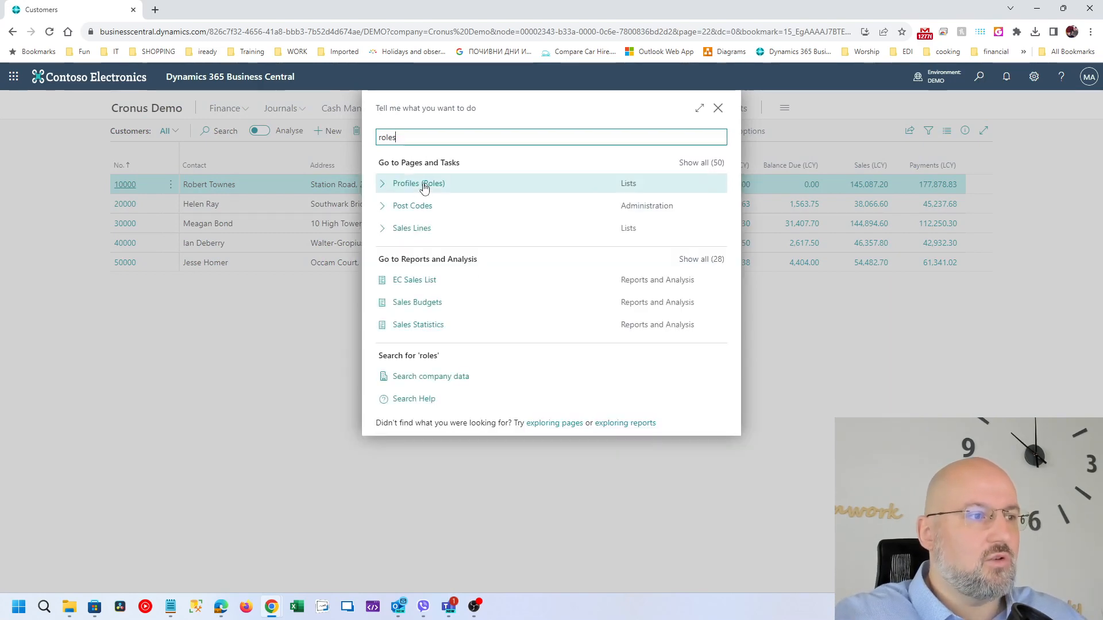
{"action": "left_click", "coordinate": [423, 185]}
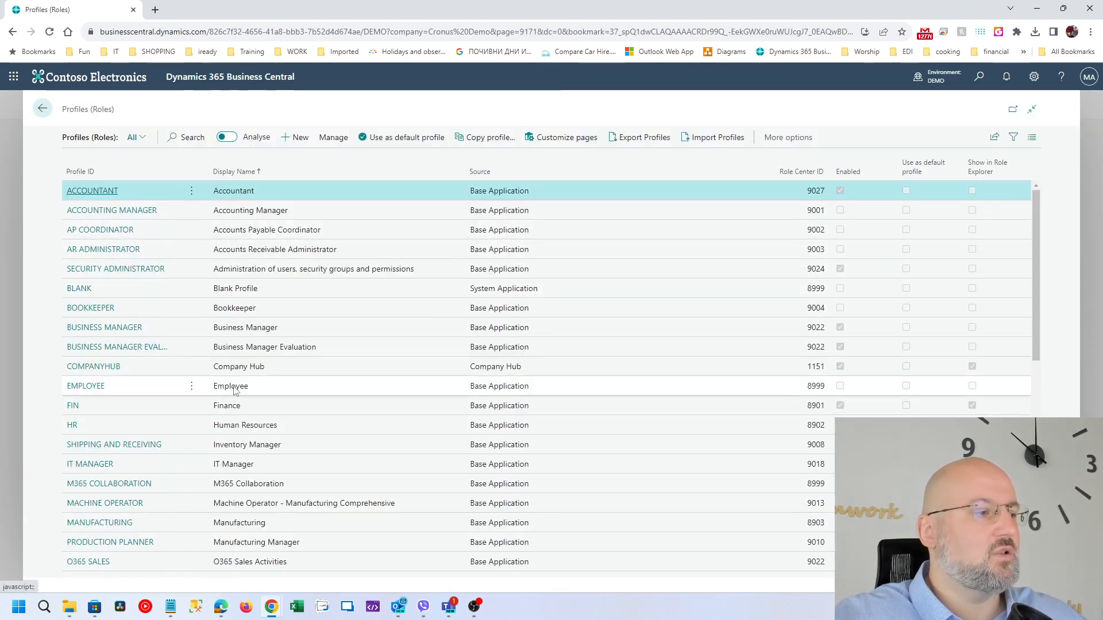
{"action": "scroll", "coordinate": [206, 415], "scroll_direction": "down", "scroll_amount": 5}
{"action": "scroll", "coordinate": [206, 415], "scroll_direction": "down", "scroll_amount": 2}
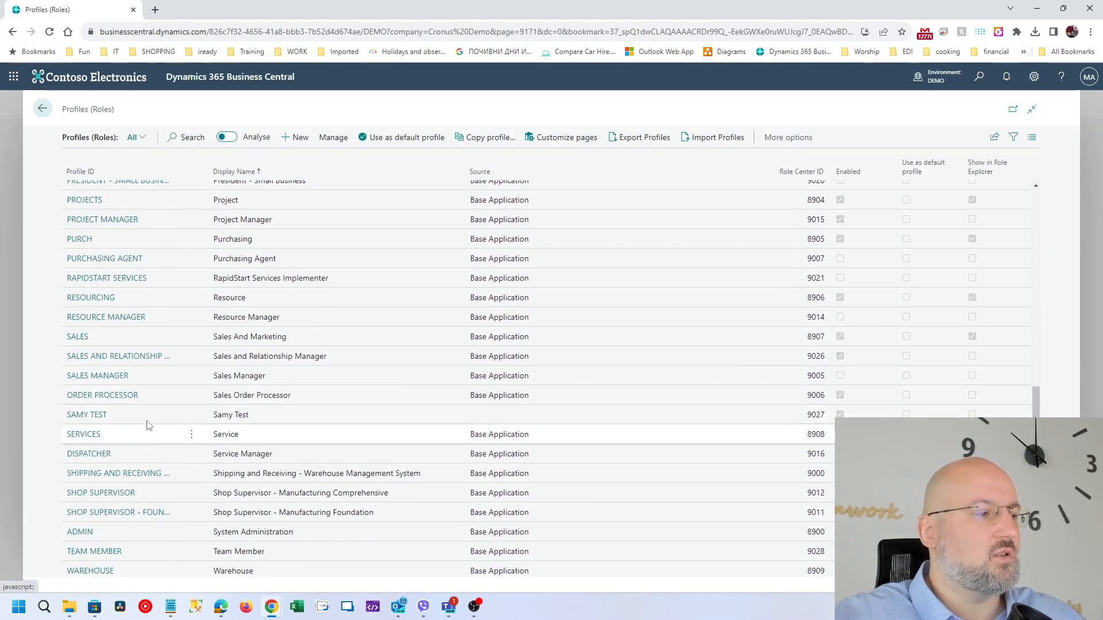
{"action": "left_click", "coordinate": [86, 415]}
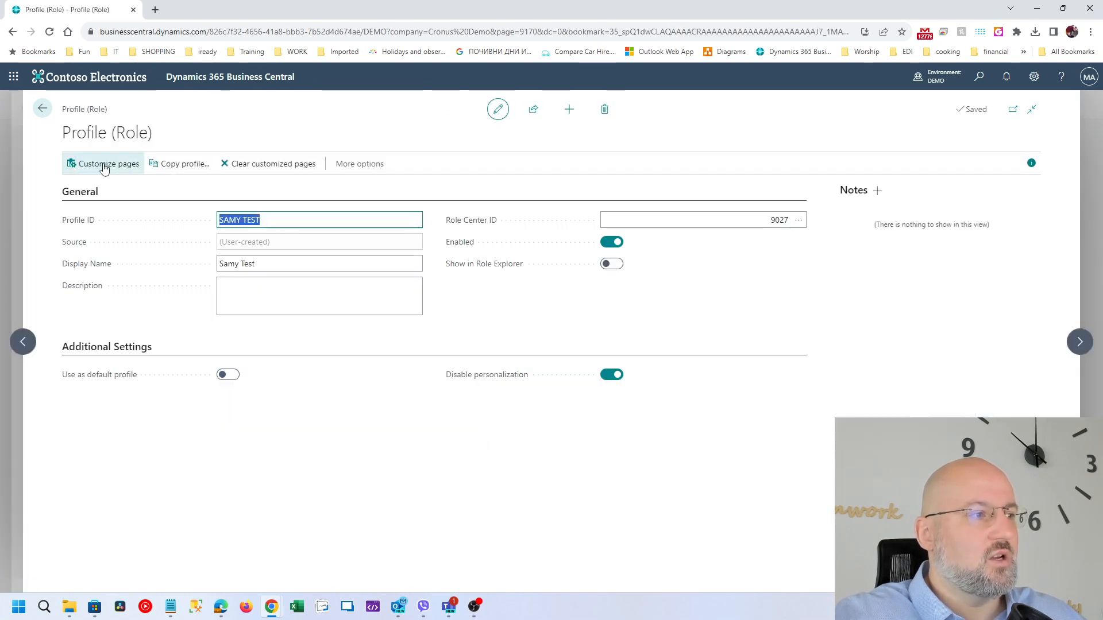
{"action": "left_click", "coordinate": [101, 163]}
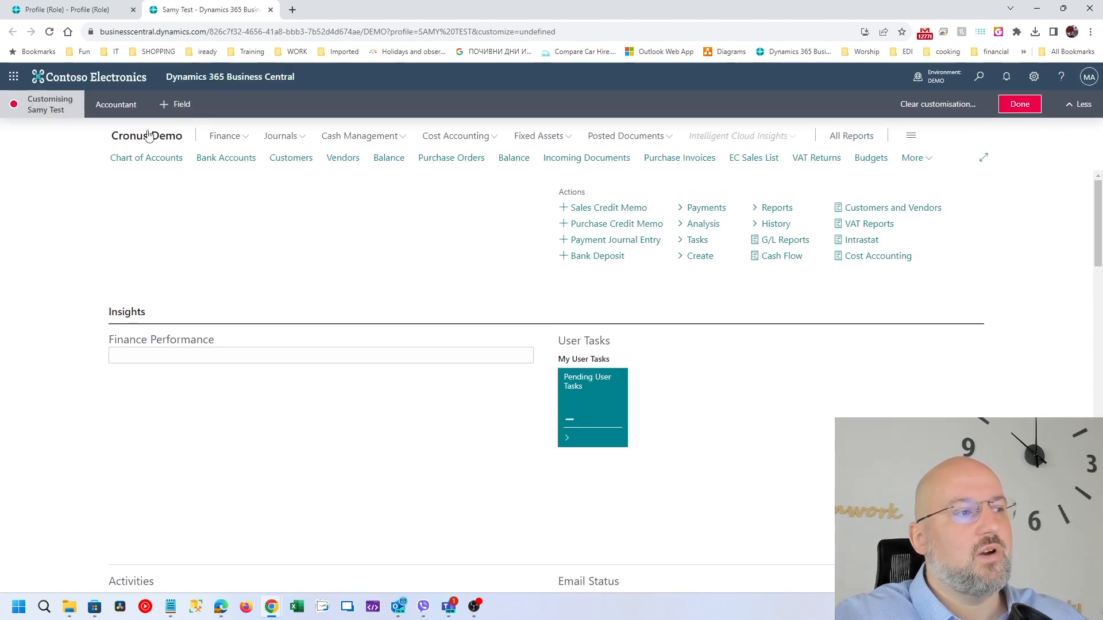
Open the Customers list in the customisation session and go to the Adatum Corporation customer card
{"action": "left_click", "coordinate": [316, 160]}
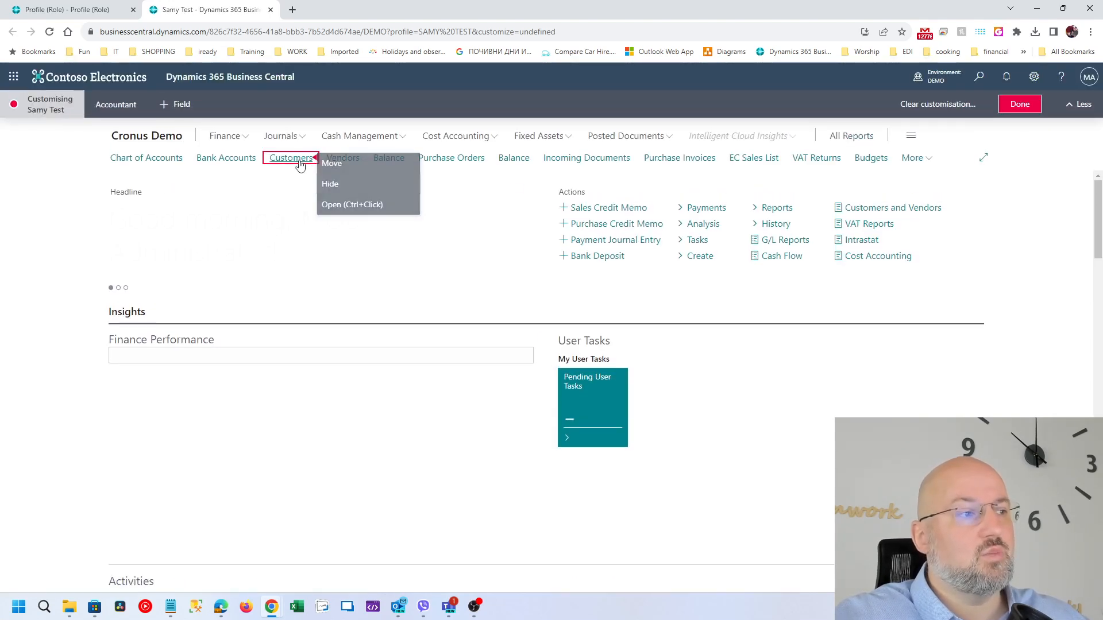
{"action": "left_click", "coordinate": [342, 208]}
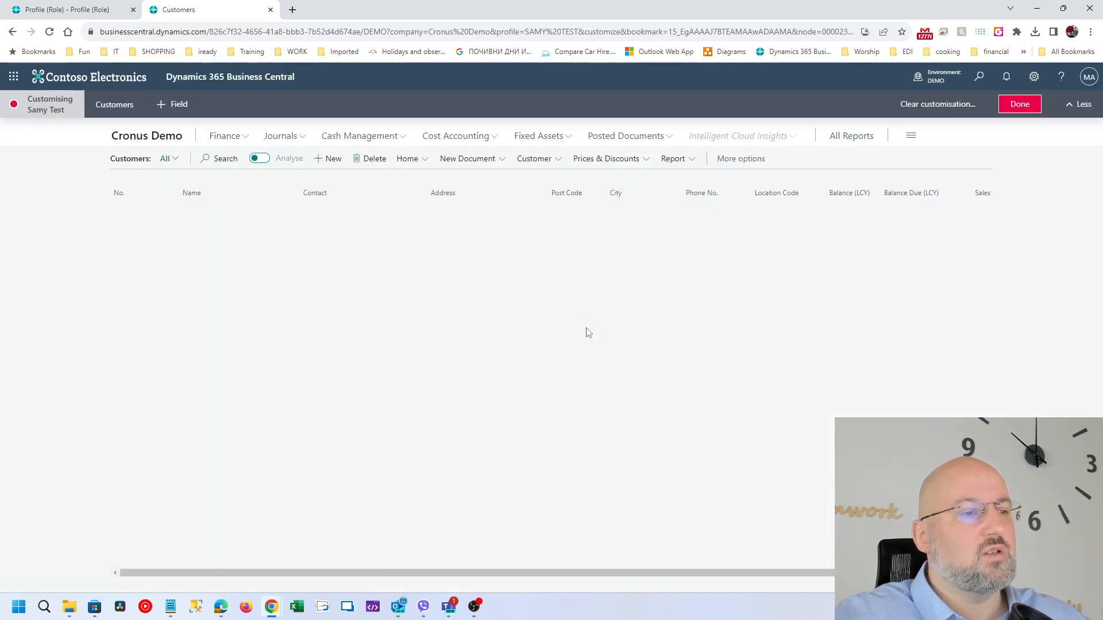
{"action": "left_click", "coordinate": [130, 213]}
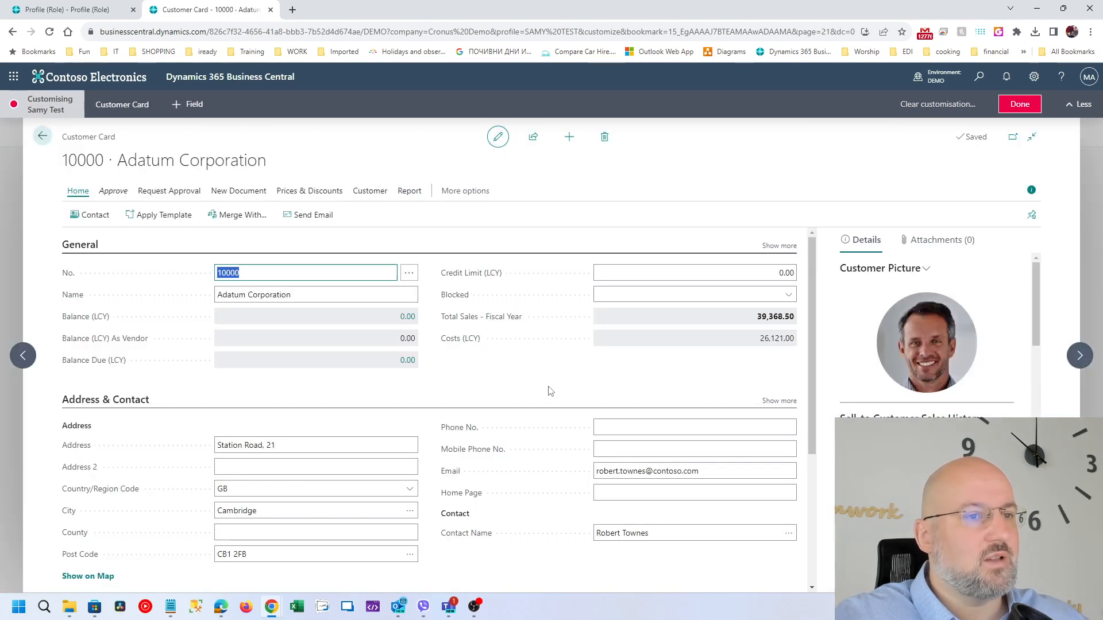
Add the Chain Name field to the Customer Card's expanded General section, between Name and IC Partner Code
{"action": "left_click", "coordinate": [190, 104]}
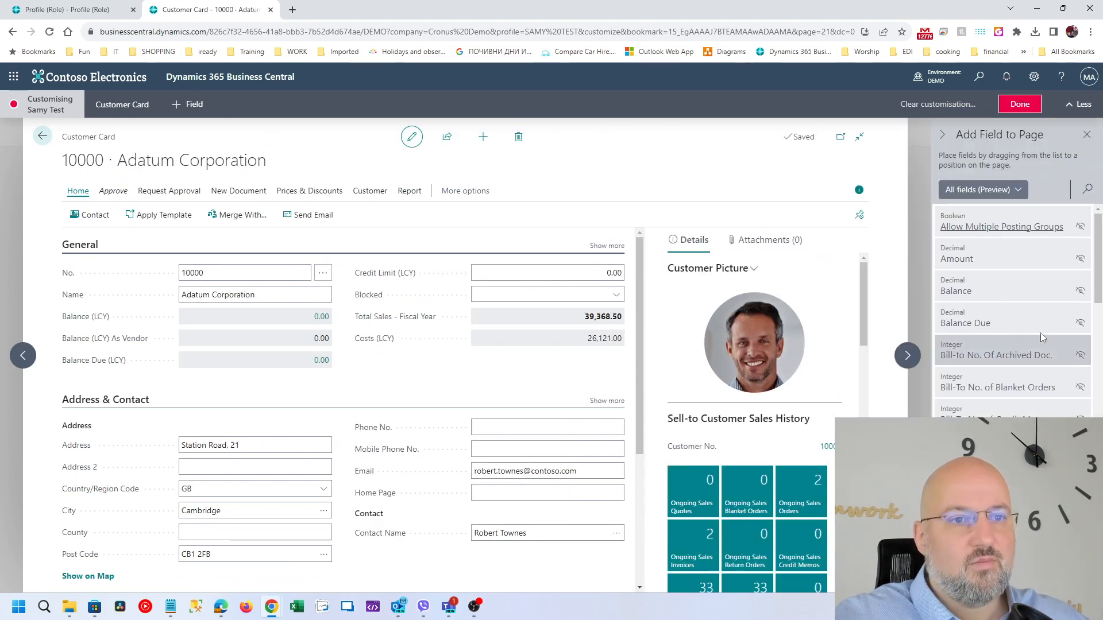
{"action": "scroll", "coordinate": [1048, 319], "scroll_direction": "down", "scroll_amount": 1}
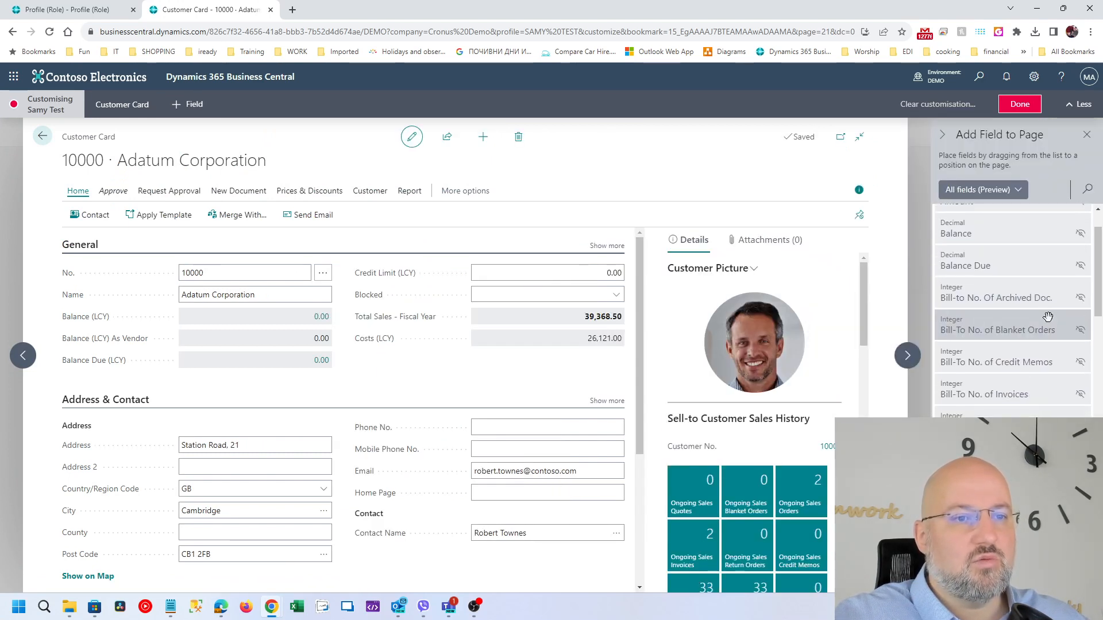
{"action": "scroll", "coordinate": [1048, 317], "scroll_direction": "down", "scroll_amount": 2}
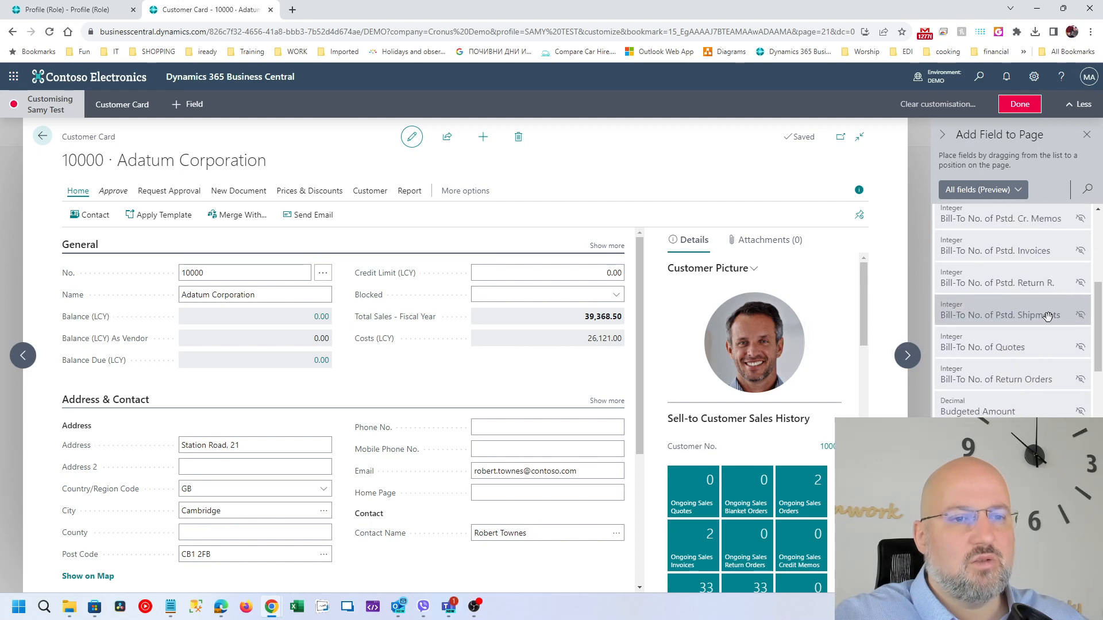
{"action": "scroll", "coordinate": [1048, 318], "scroll_direction": "down", "scroll_amount": 3}
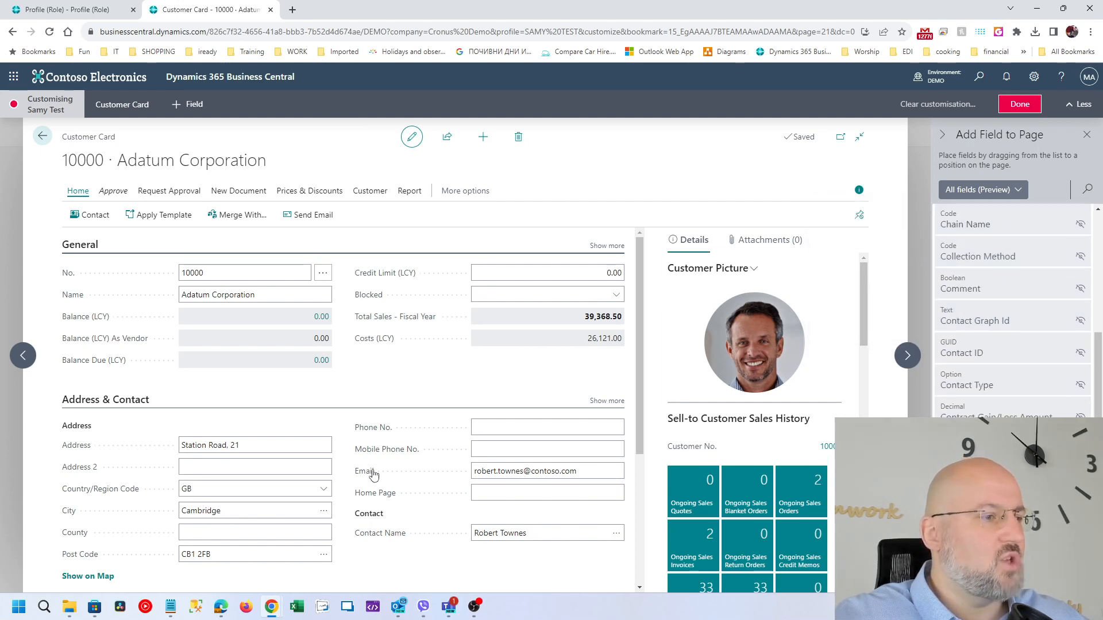
{"action": "left_click", "coordinate": [605, 246]}
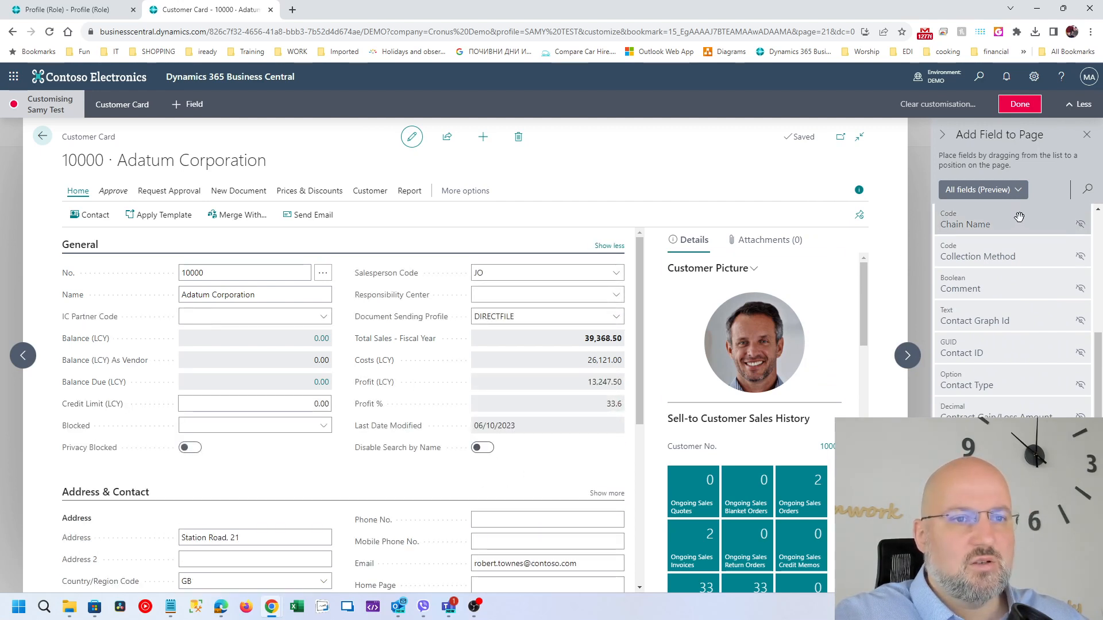
{"action": "left_click_drag", "start_coordinate": [1030, 225], "coordinate": [241, 311]}
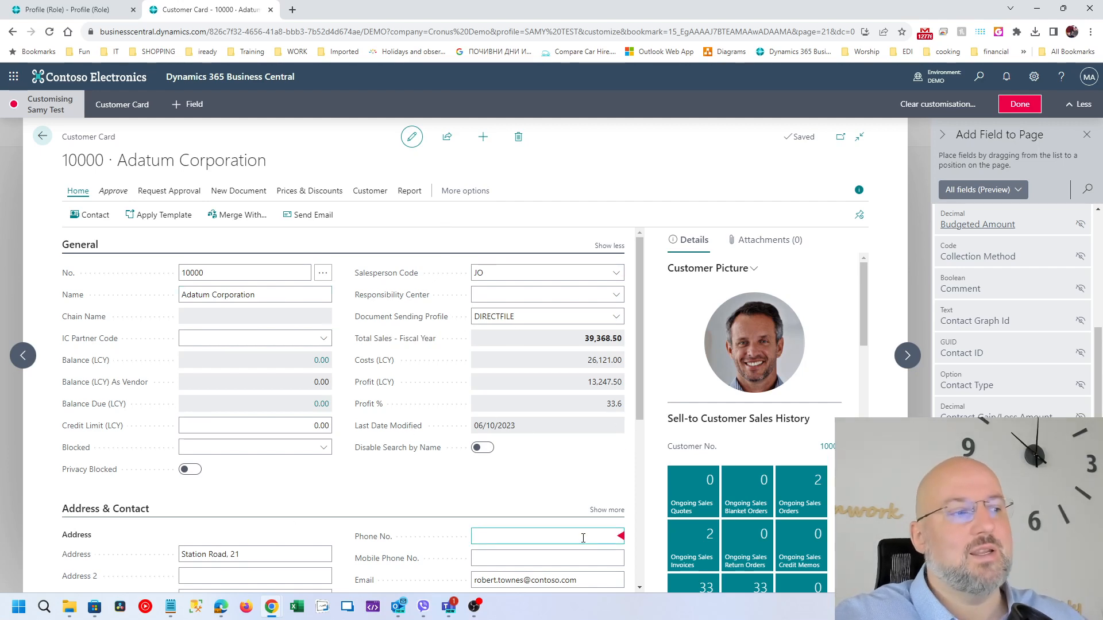
Review the rest of the Customer Card, finish the customisation and close its browser tab
{"action": "scroll", "coordinate": [437, 460], "scroll_direction": "down", "scroll_amount": 4}
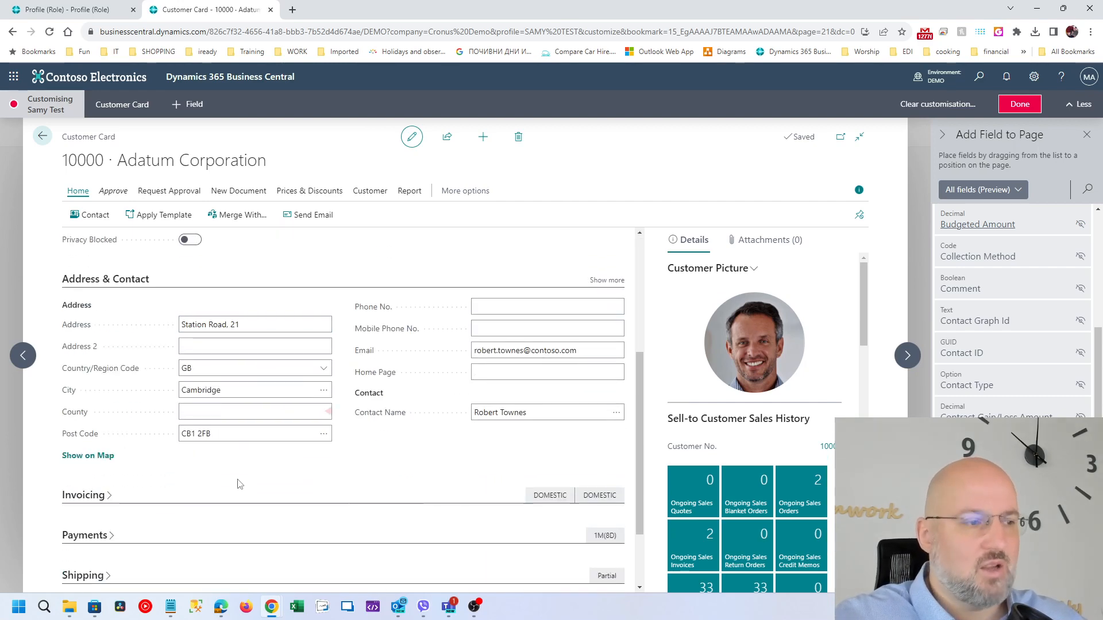
{"action": "scroll", "coordinate": [423, 492], "scroll_direction": "down", "scroll_amount": 1}
{"action": "scroll", "coordinate": [430, 243], "scroll_direction": "up", "scroll_amount": 5}
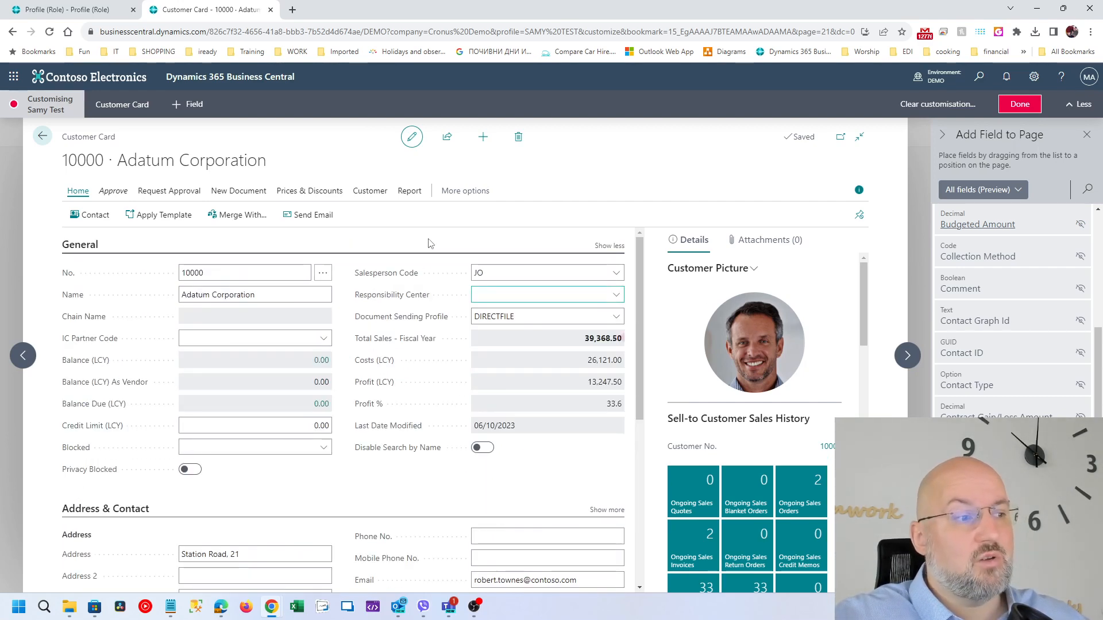
{"action": "left_click", "coordinate": [1017, 105]}
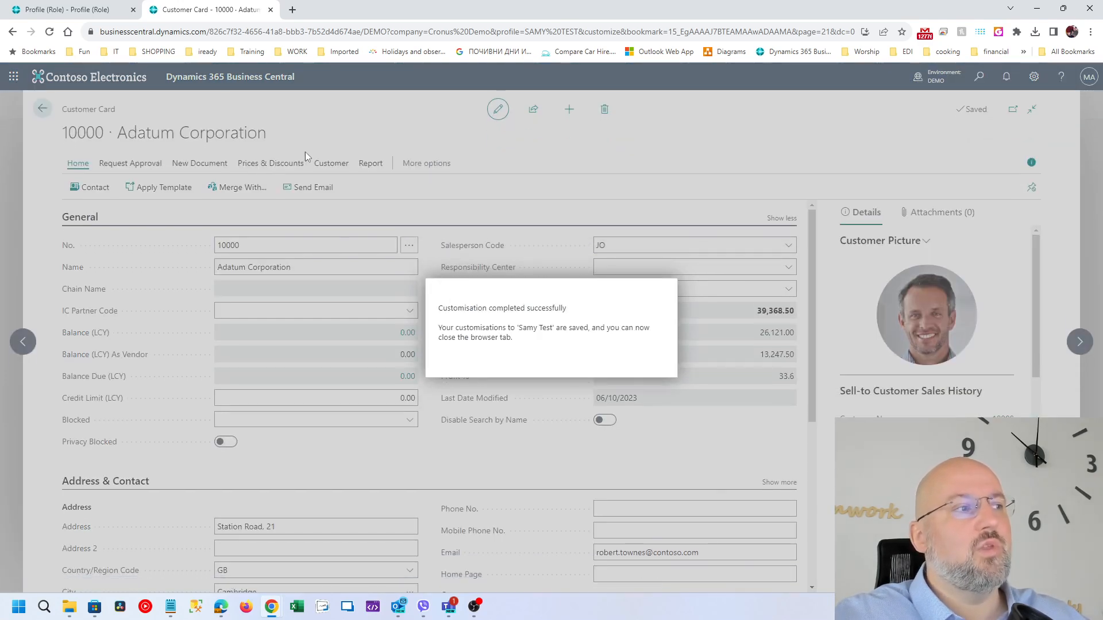
{"action": "left_click", "coordinate": [271, 10]}
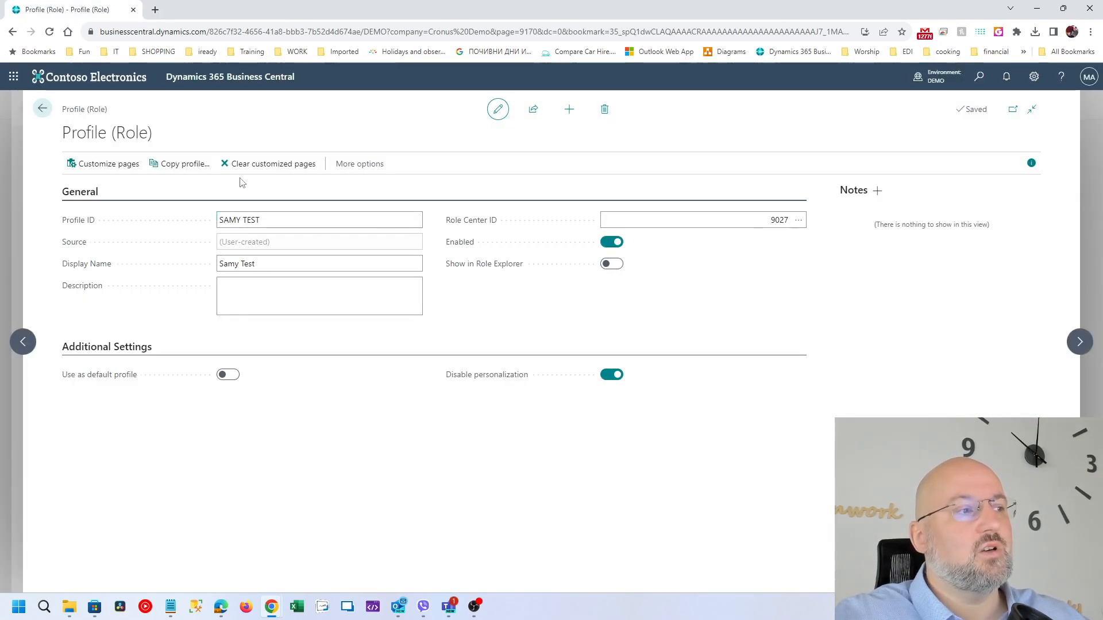
Leave the profile card and the Customers list and return to the Cronus Demo role center
{"action": "left_click", "coordinate": [42, 108]}
{"action": "left_click", "coordinate": [42, 108]}
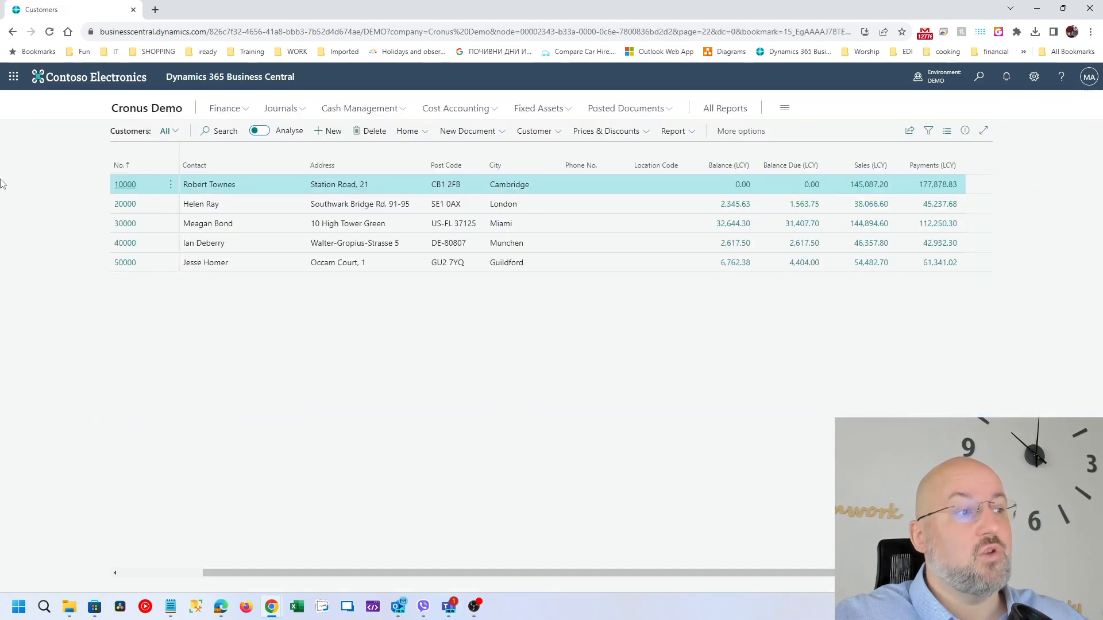
{"action": "left_click", "coordinate": [161, 110]}
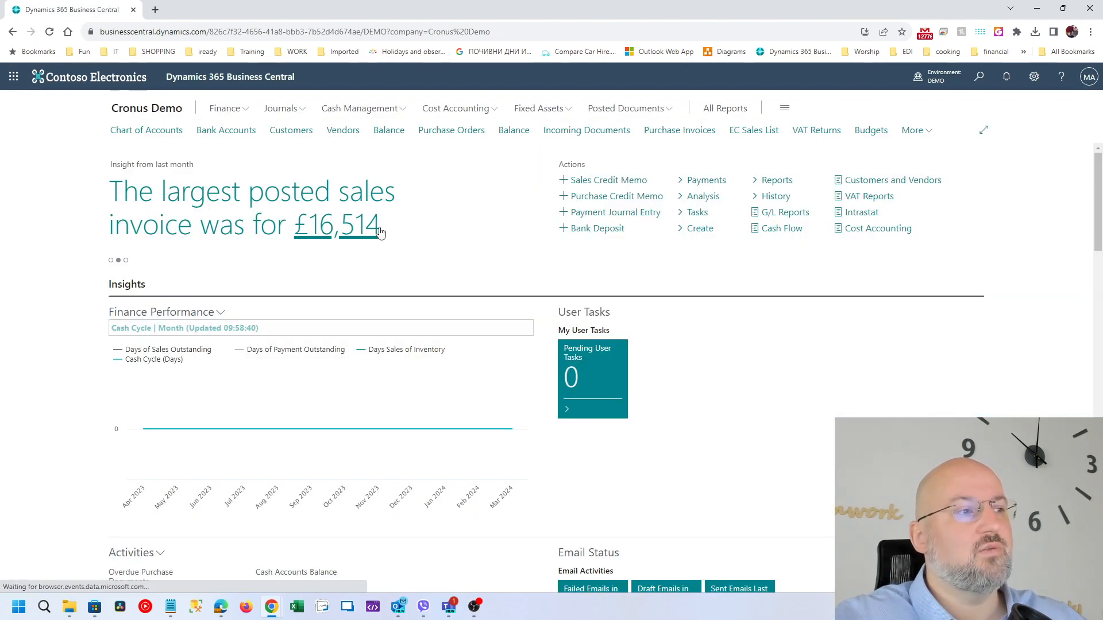
Check the General fields on the Adatum Corporation customer card, dismissing its tour tip, and return to the role center
{"action": "left_click", "coordinate": [292, 129]}
{"action": "left_click", "coordinate": [124, 185]}
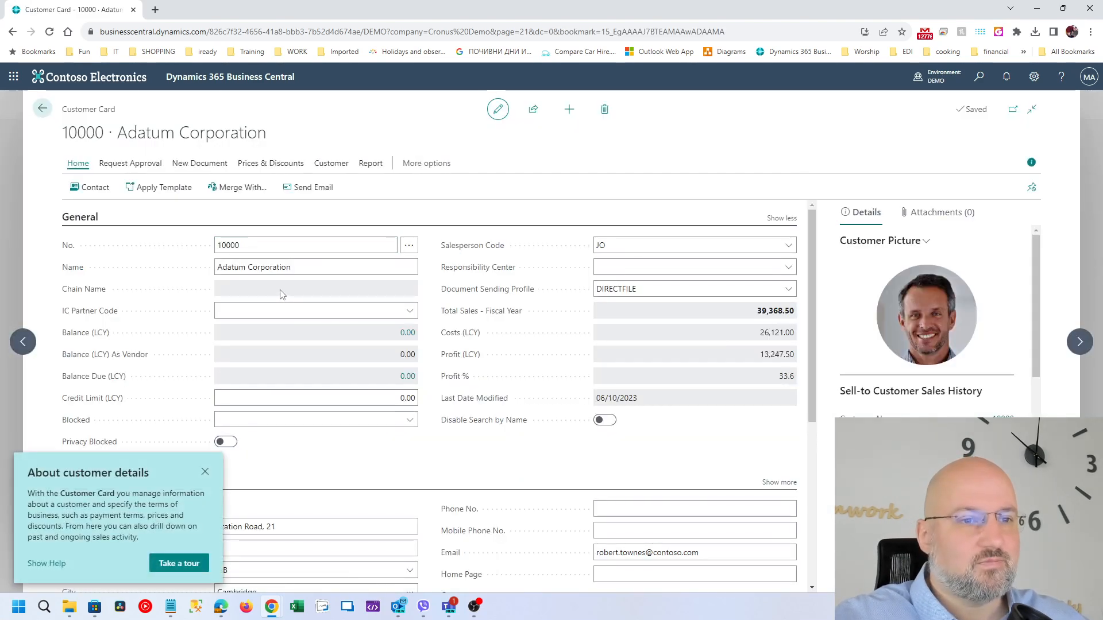
{"action": "left_click", "coordinate": [205, 472]}
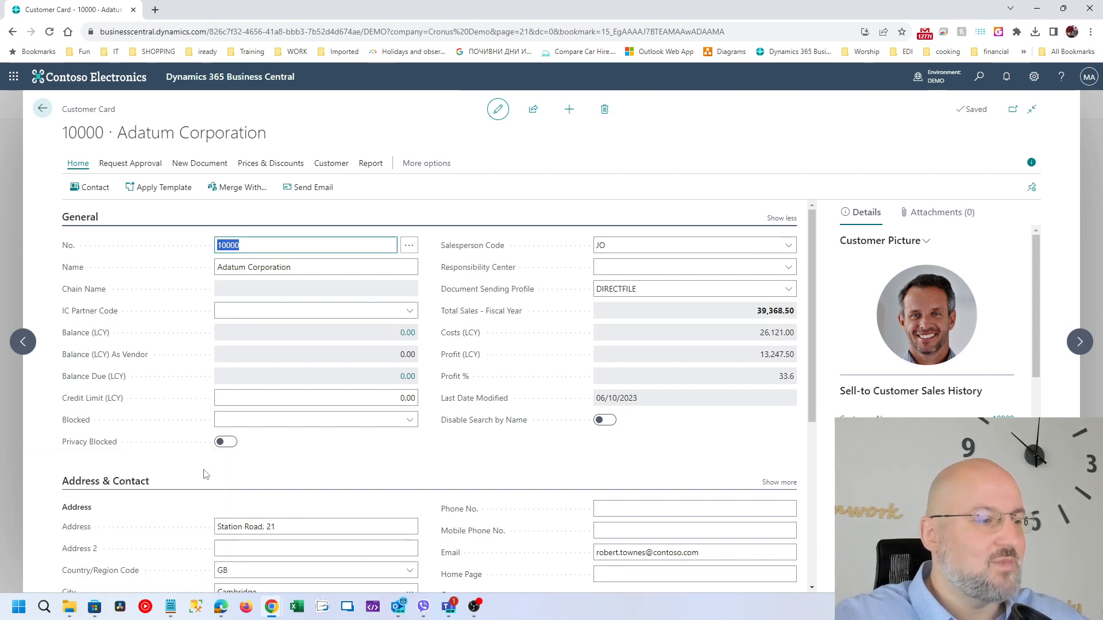
{"action": "left_click", "coordinate": [42, 109]}
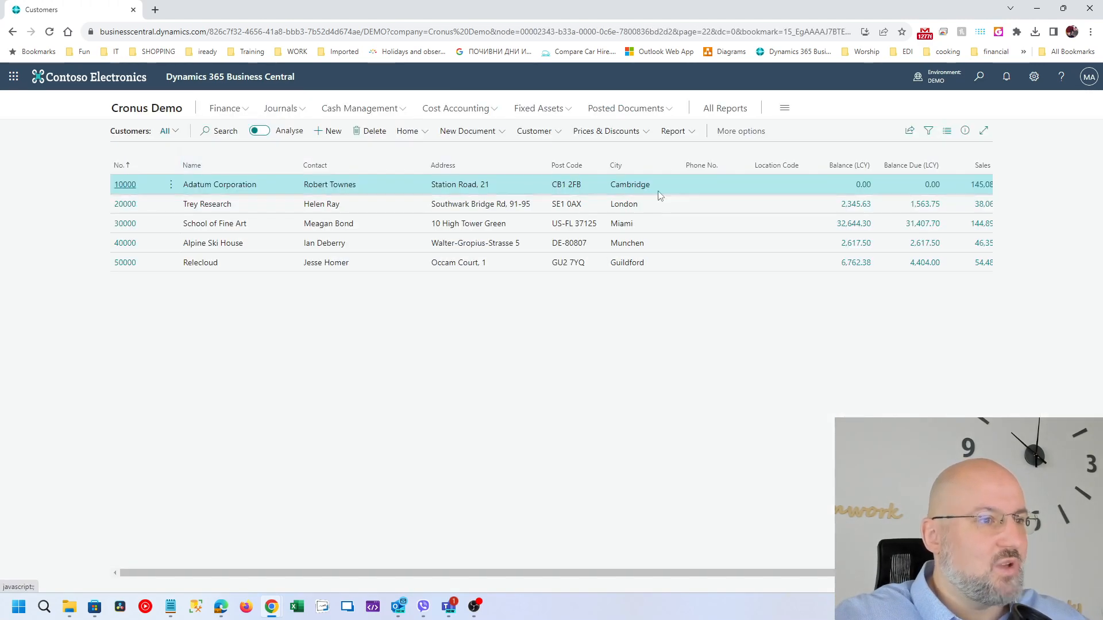
{"action": "left_click", "coordinate": [161, 115]}
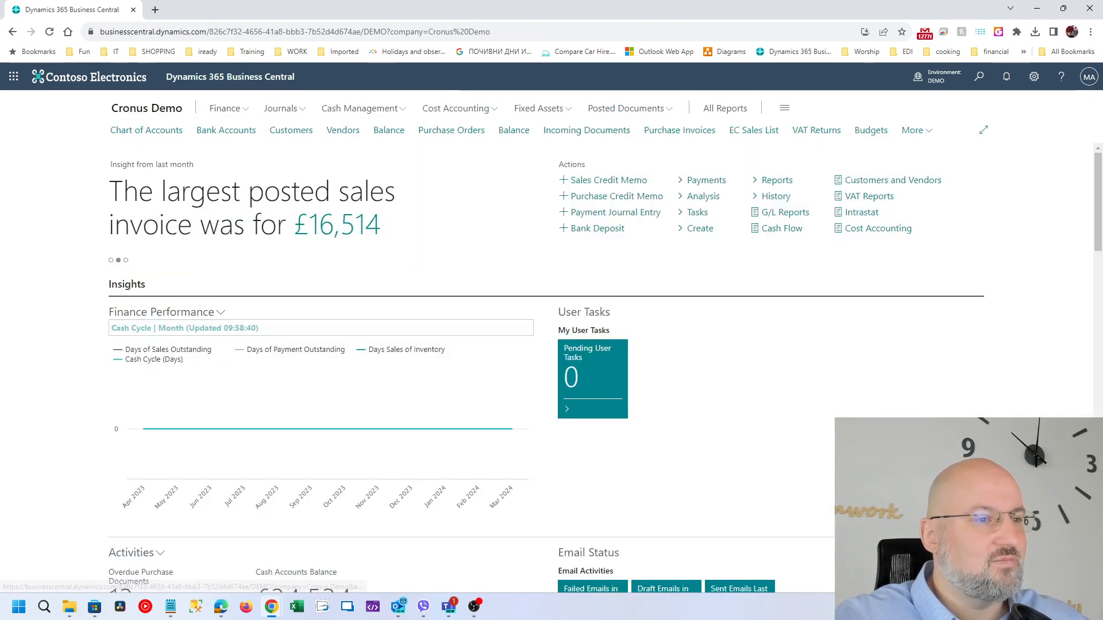